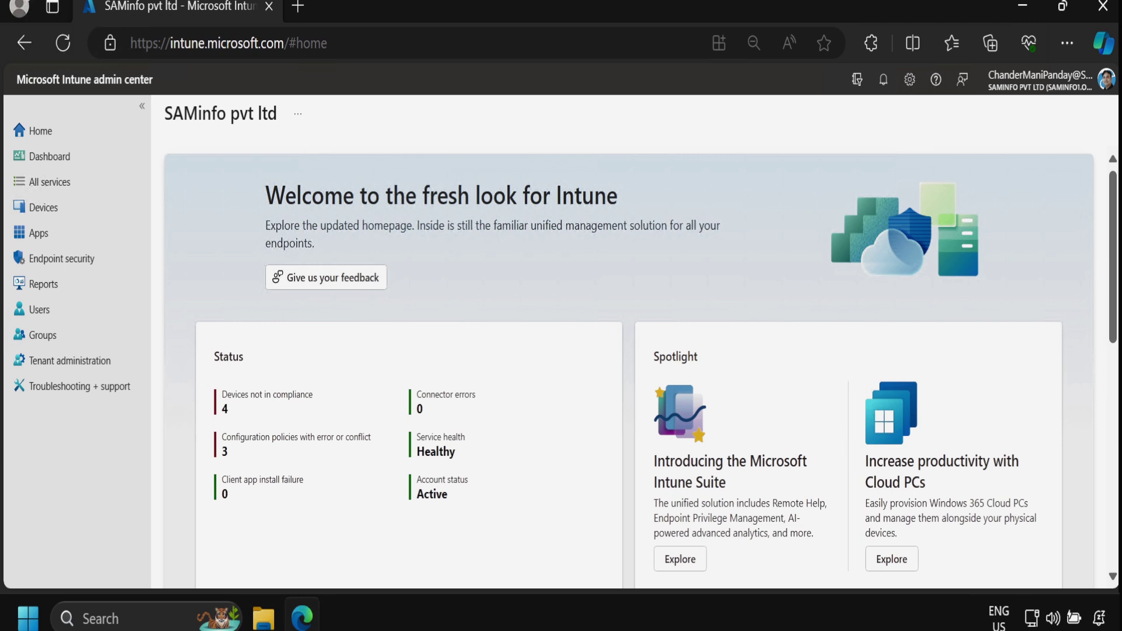
# Open the Intune add-ons page in the tenant administration area.
pyautogui.click(63, 369)
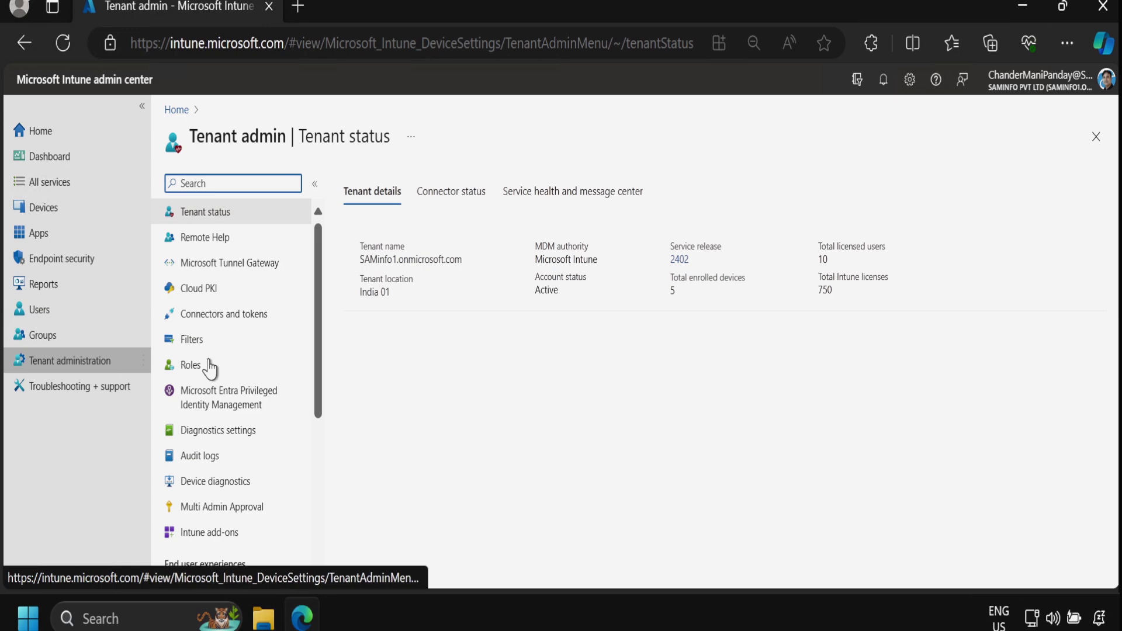
pyautogui.moveTo(321, 388); pyautogui.dragTo(318, 450)
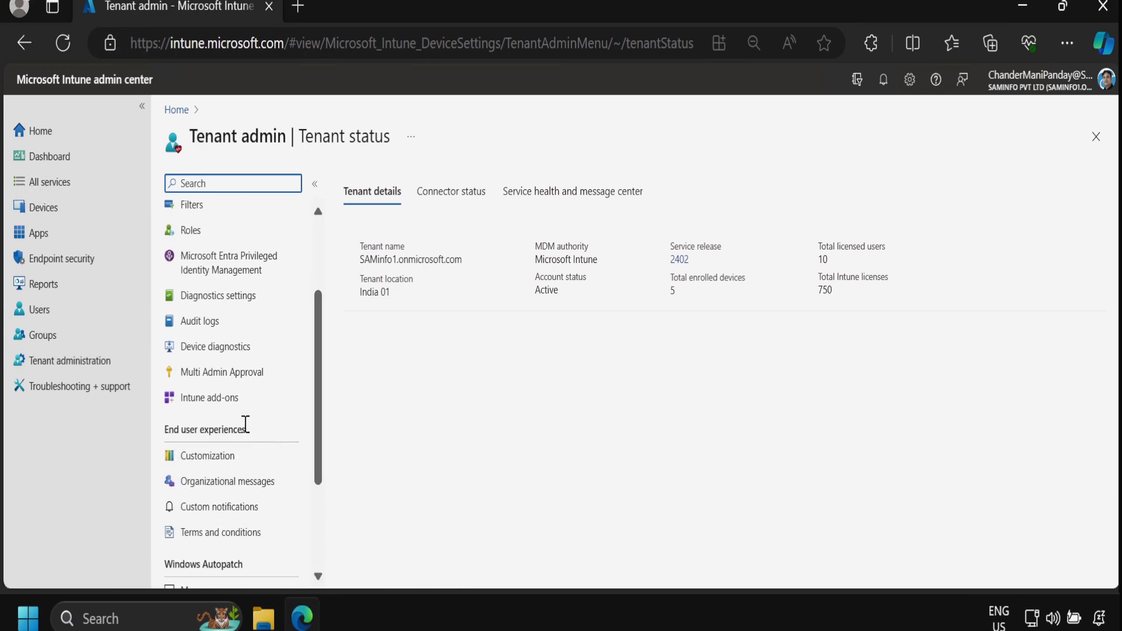
pyautogui.click(210, 399)
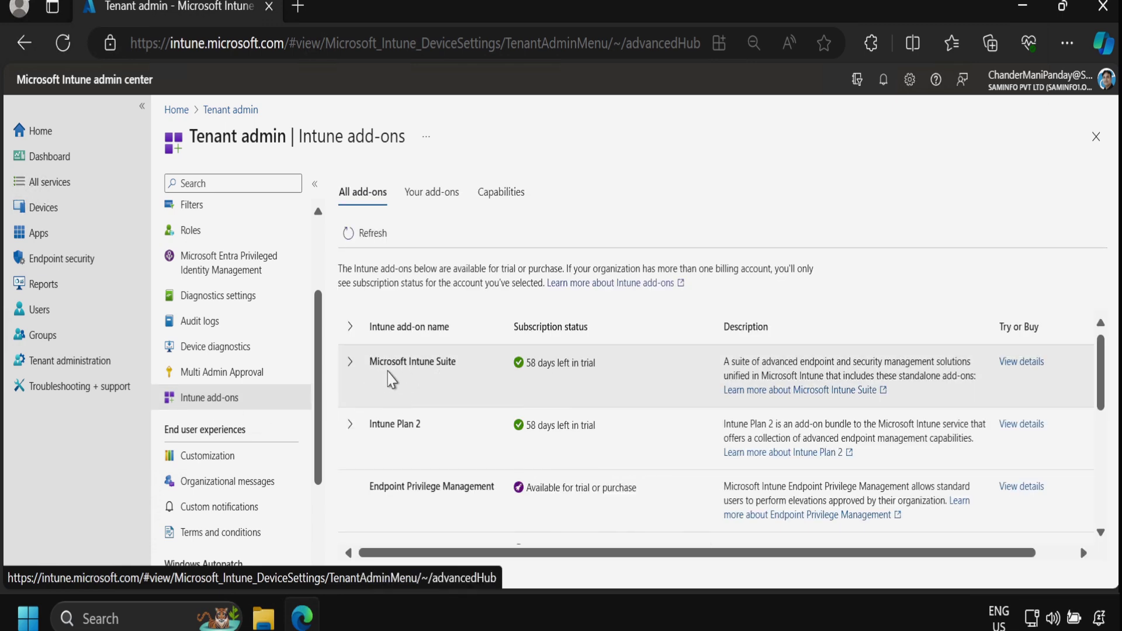
# Review the add-ons included in Microsoft Intune Suite and the status of the add-on capabilities, down to Cloud PKI.
pyautogui.click(350, 363)
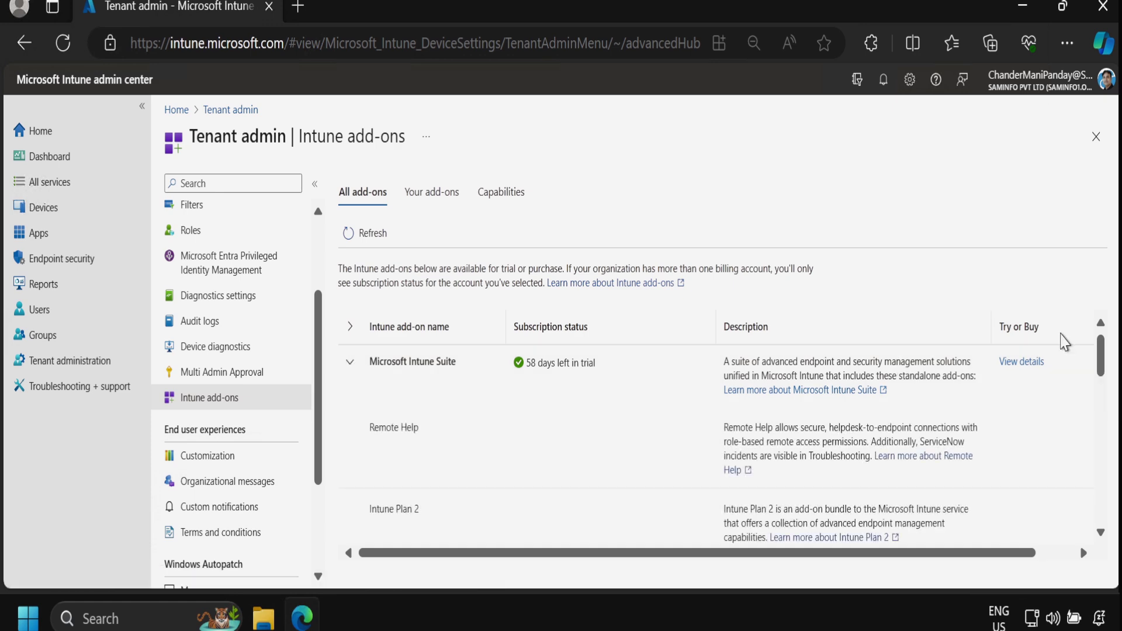
pyautogui.moveTo(1107, 363); pyautogui.dragTo(1101, 418)
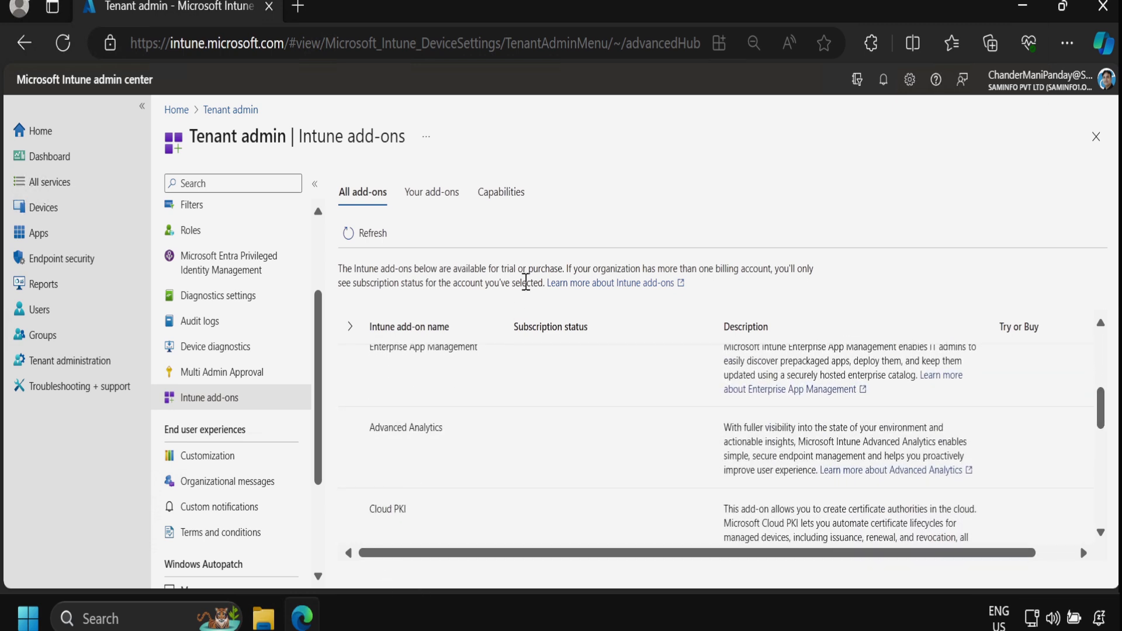
pyautogui.click(502, 200)
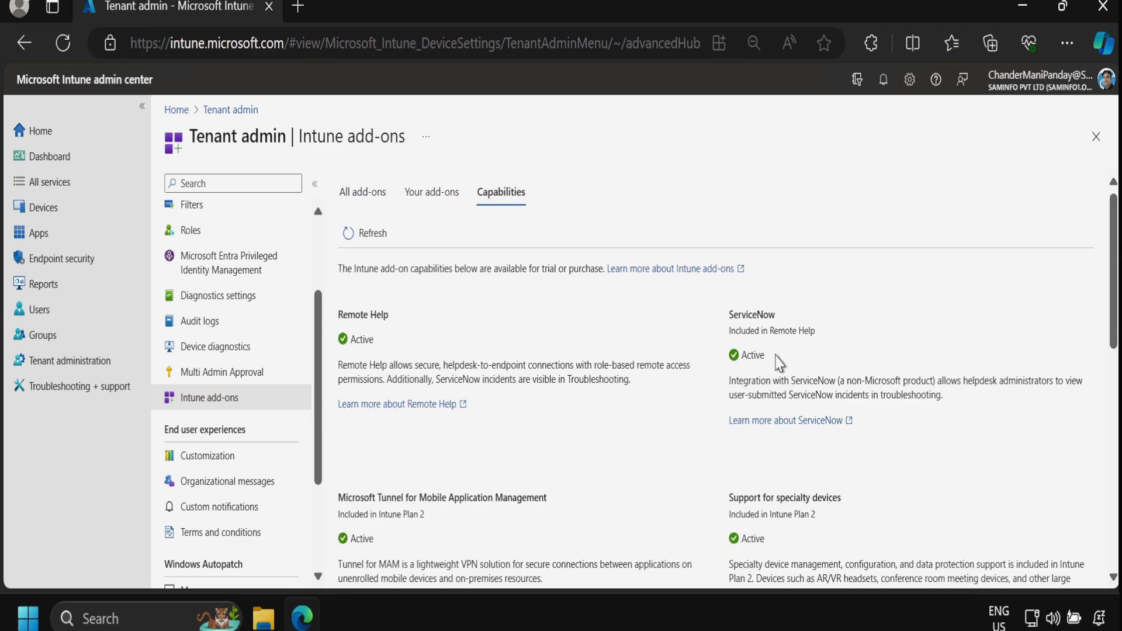
pyautogui.moveTo(1117, 318); pyautogui.dragTo(1116, 534)
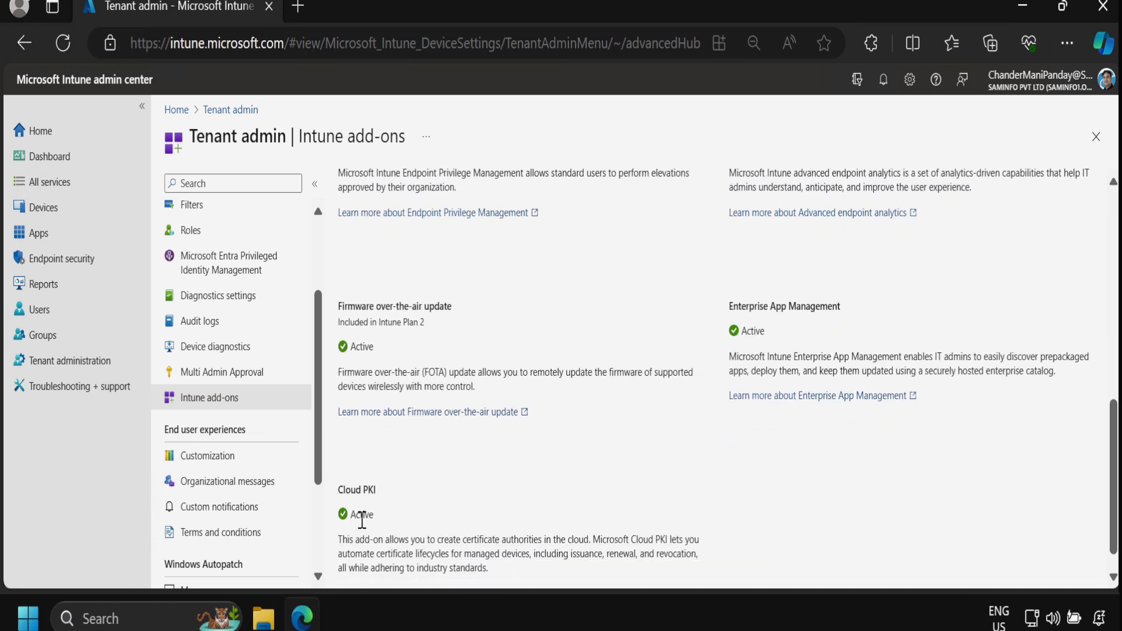
# Open Cloud PKI in tenant administration and start creating a certification authority.
pyautogui.scroll(-2, 321, 496)
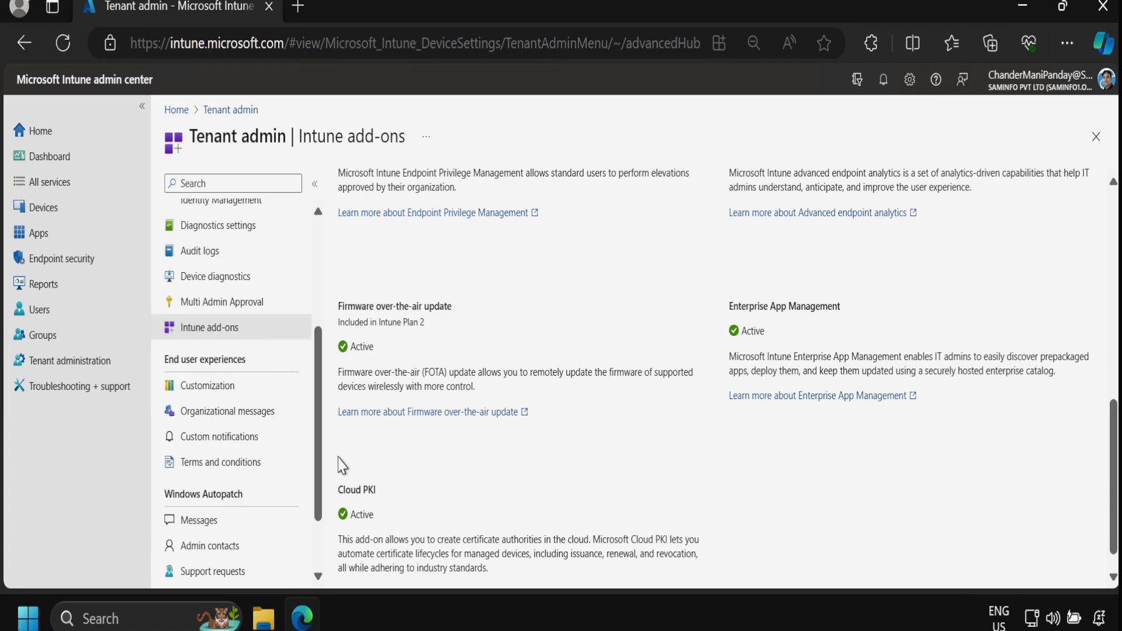
pyautogui.moveTo(318, 491); pyautogui.dragTo(326, 368)
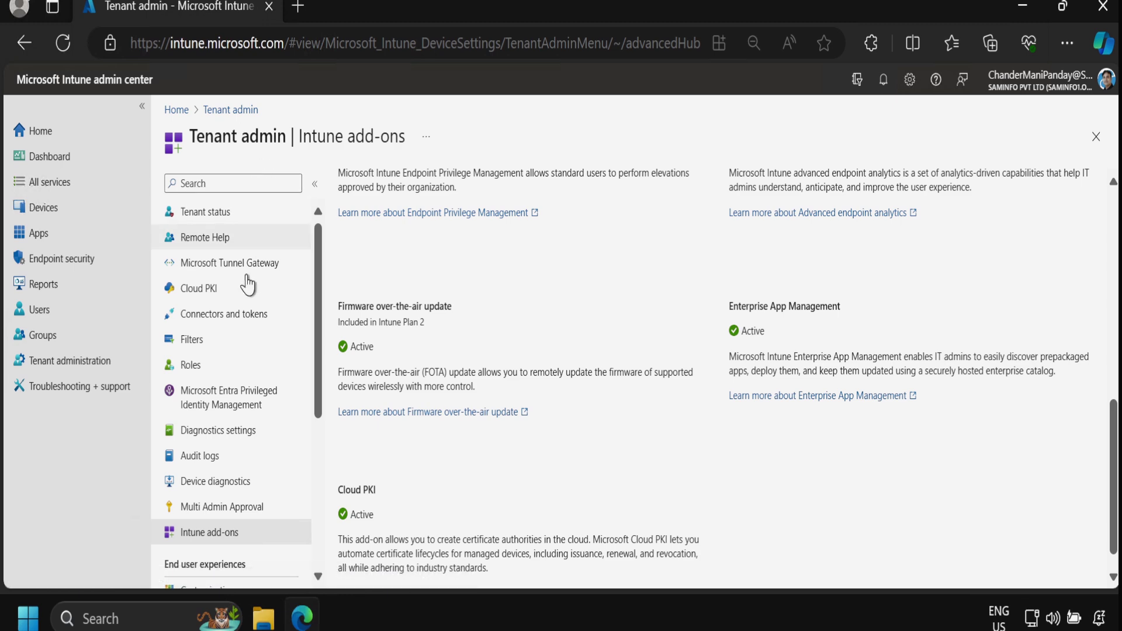
pyautogui.click(219, 294)
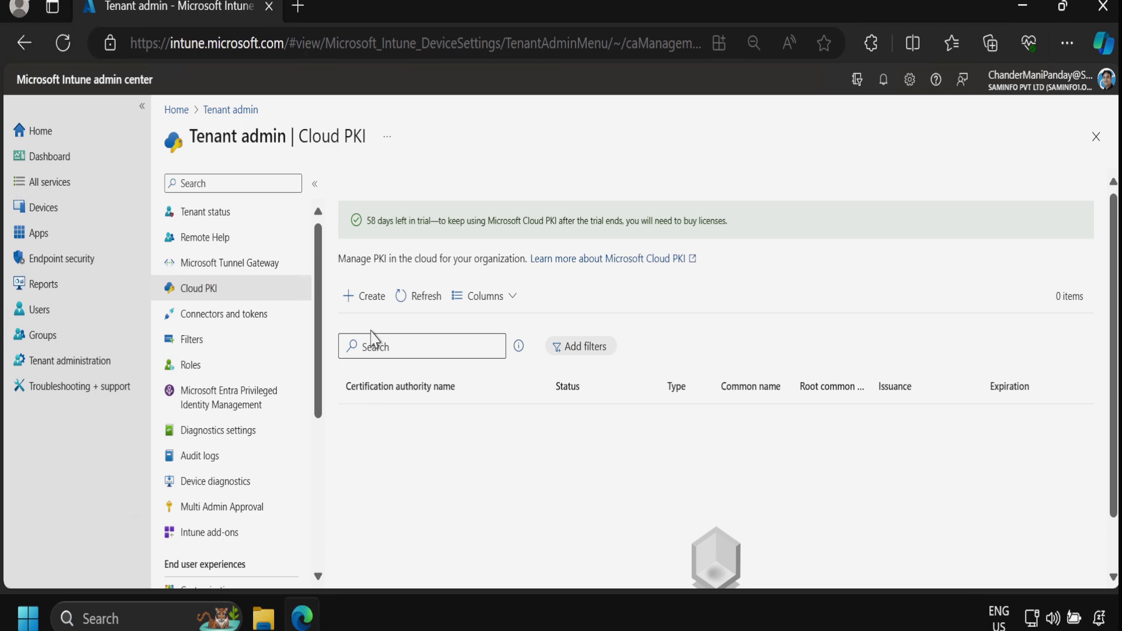
pyautogui.click(370, 296)
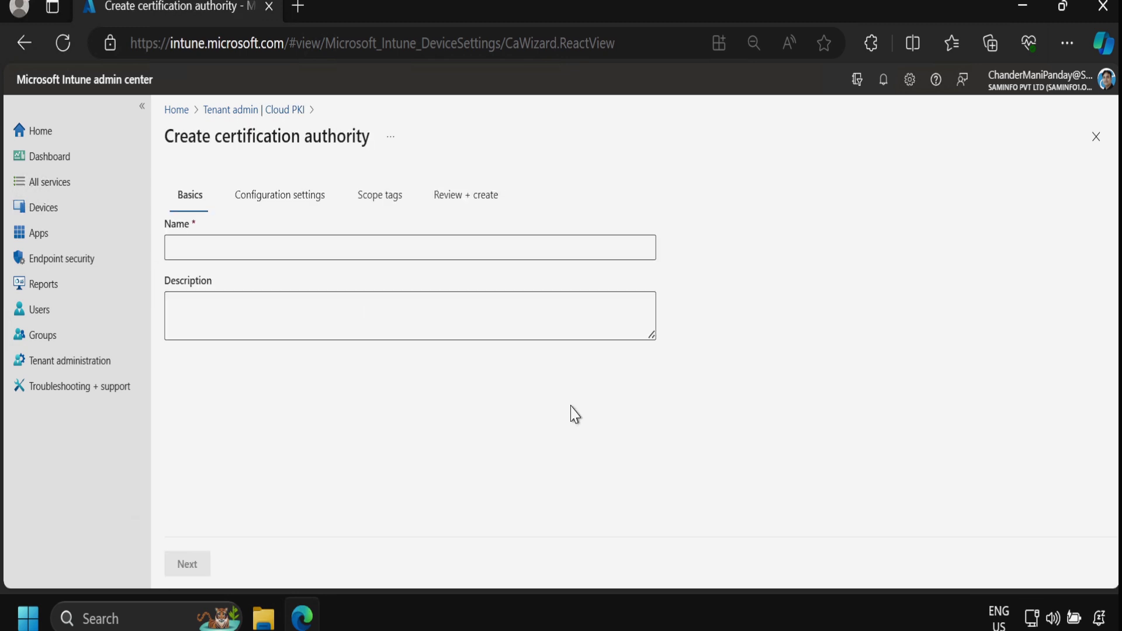
# Enter Intune_Demo_Lab_Root_CA as both the name and description of the certification authority, and continue to the configuration settings.
pyautogui.click(352, 248)
pyautogui.write('Intune_Demo_Lab_Root_CA')
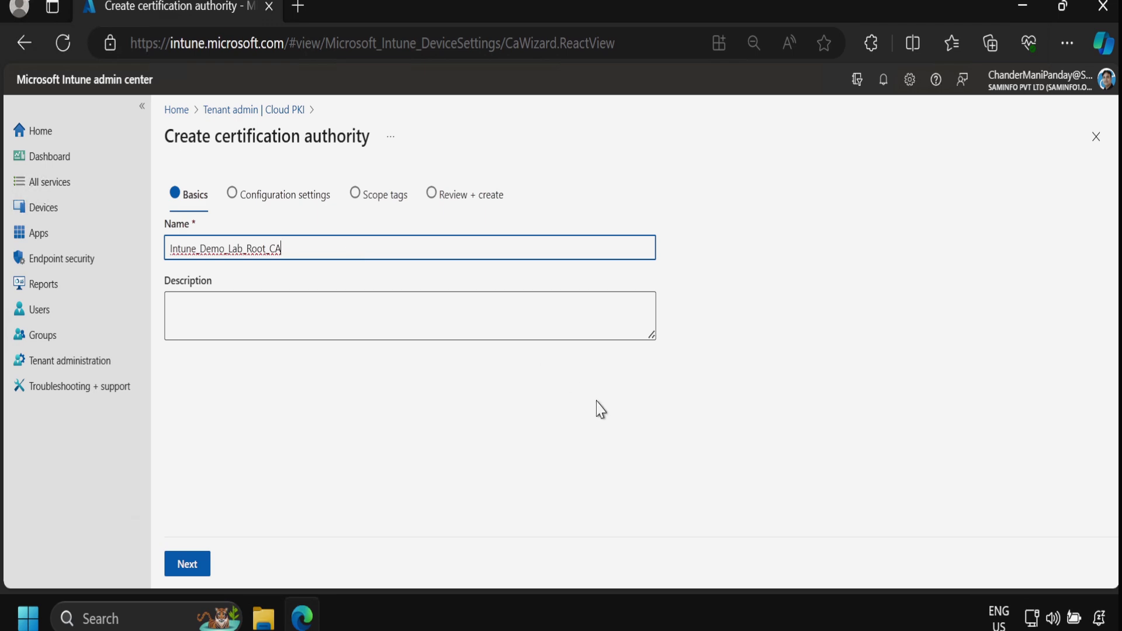
pyautogui.click(263, 316)
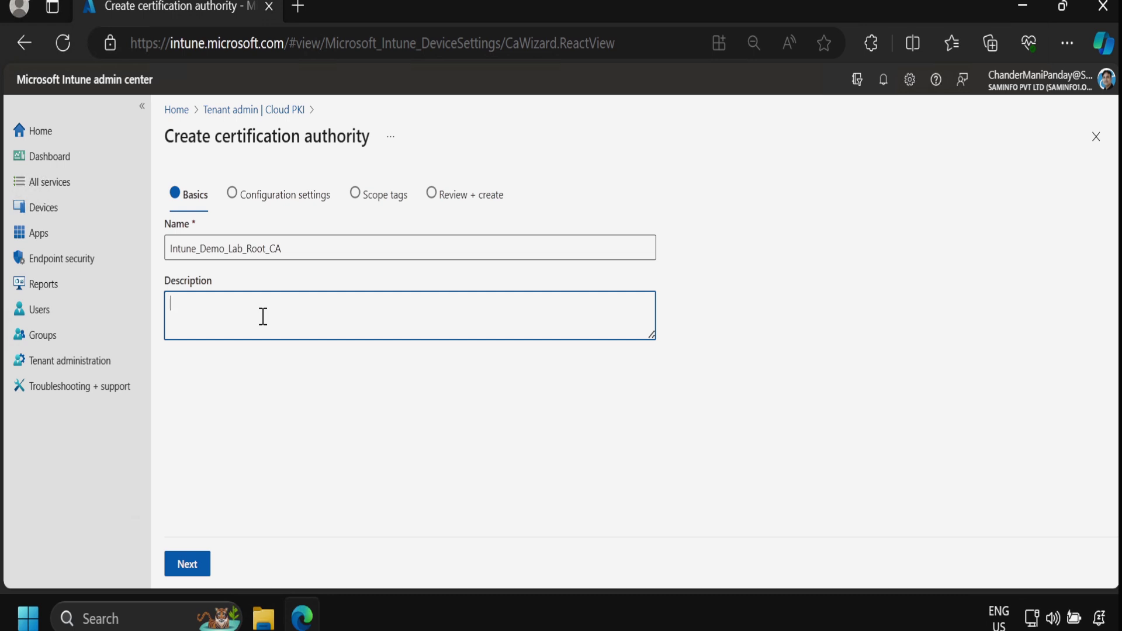
pyautogui.write('Intune_Demo_Lab_Root_CA')
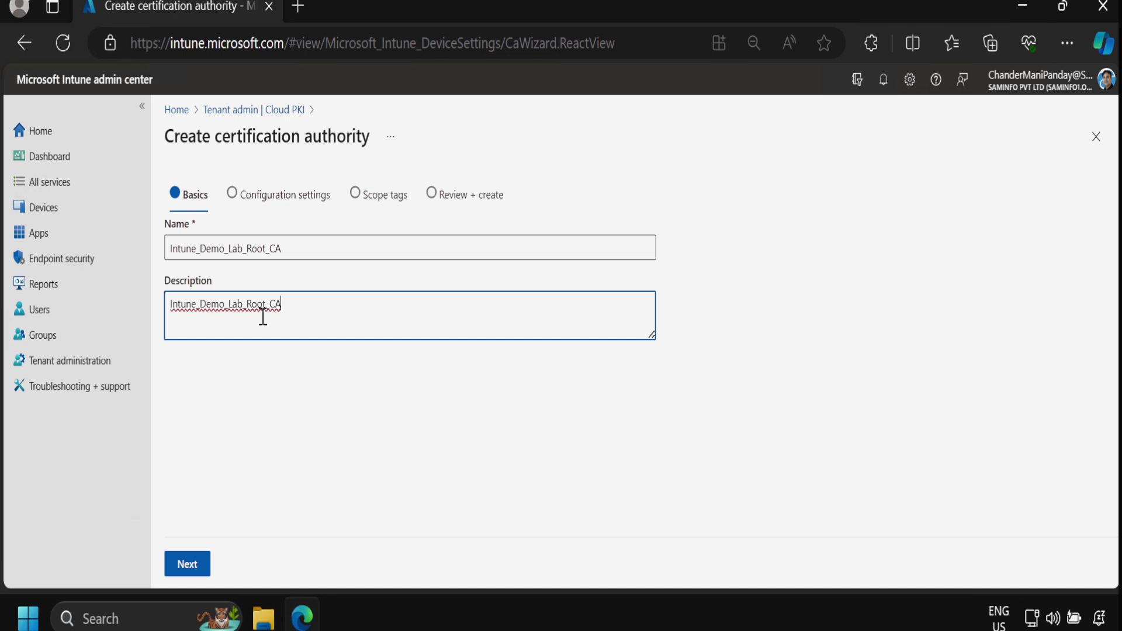
pyautogui.click(188, 564)
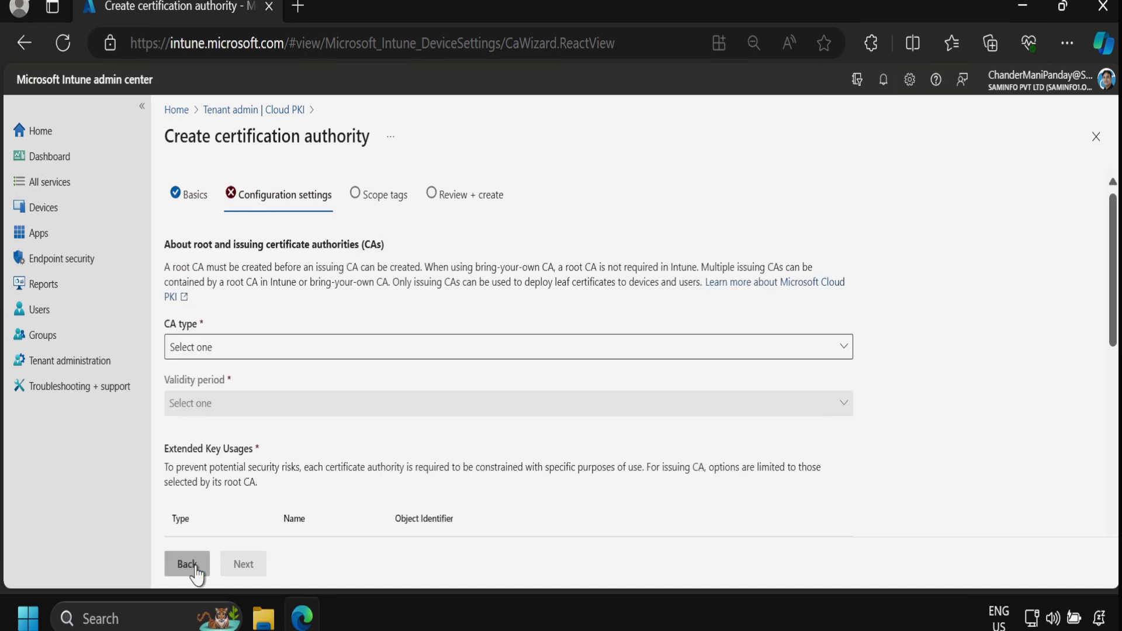
# Set the CA type to Root CA and the validity period to 5 years.
pyautogui.click(199, 350)
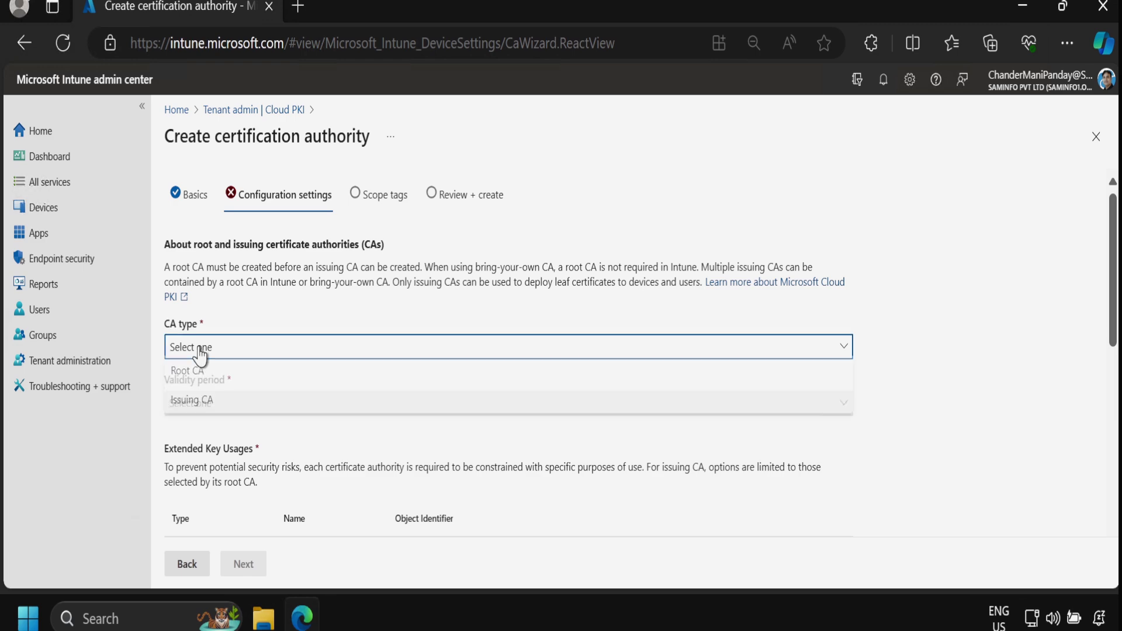
pyautogui.click(197, 389)
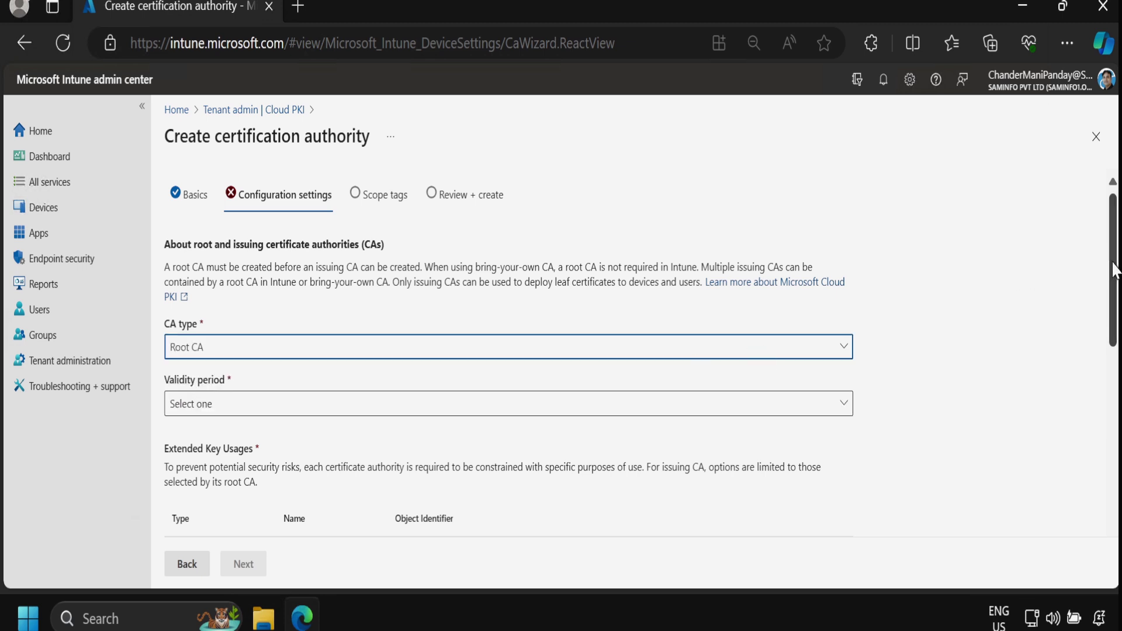
pyautogui.moveTo(1110, 268); pyautogui.dragTo(1113, 323)
pyautogui.click(205, 264)
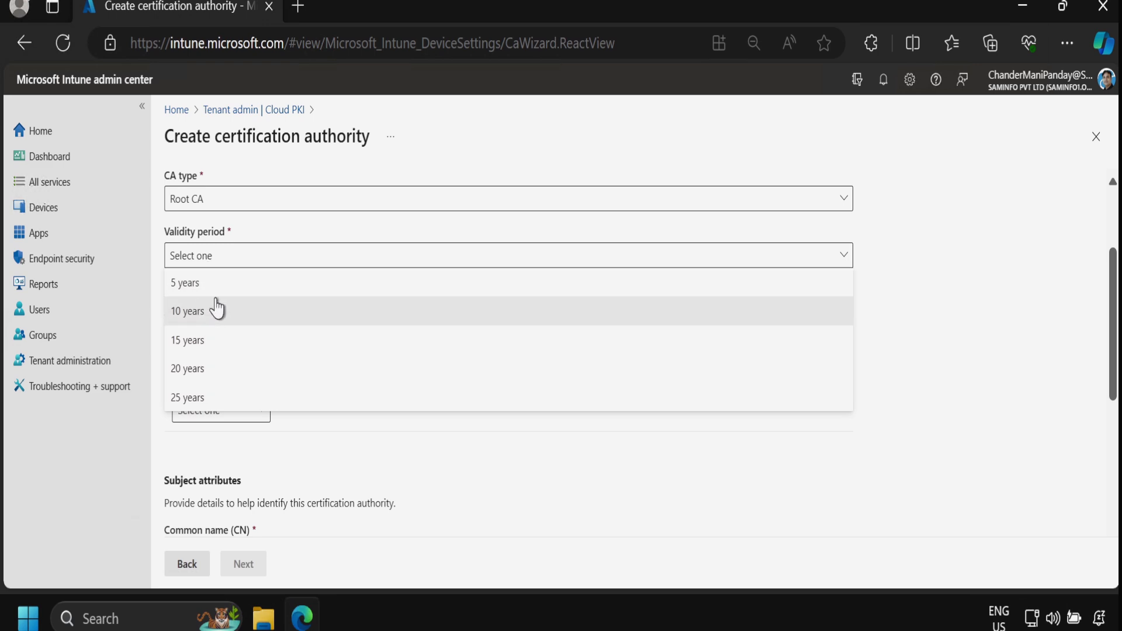
pyautogui.click(190, 288)
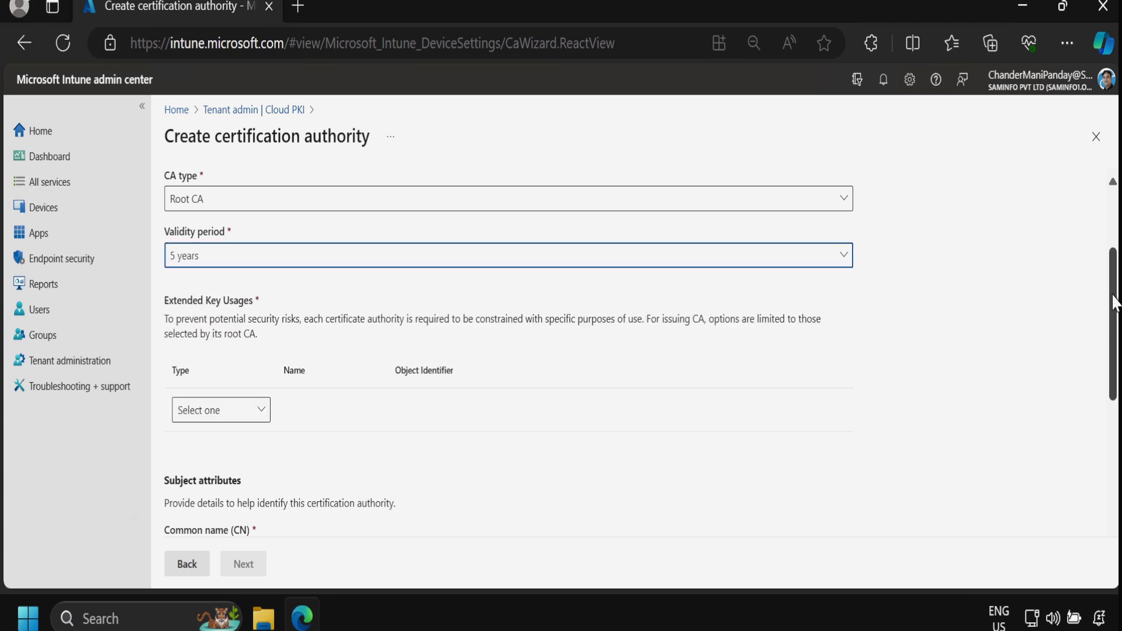
# Add Server auth, Client auth and Code signing as extended key usages for the root CA.
pyautogui.scroll(-2, 1114, 303)
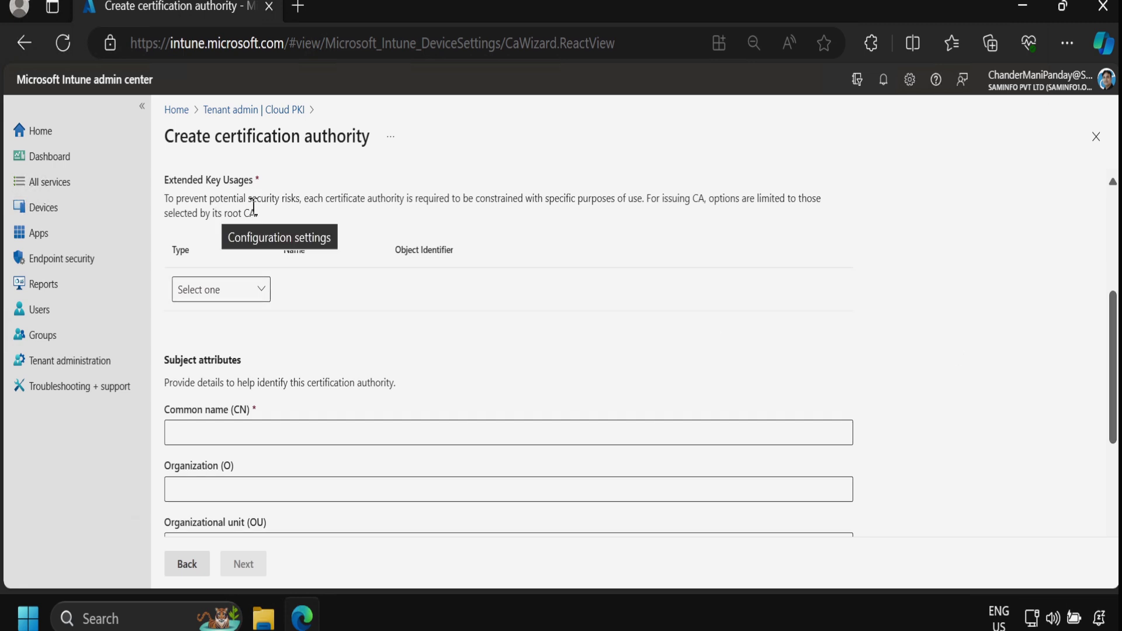
pyautogui.click(263, 294)
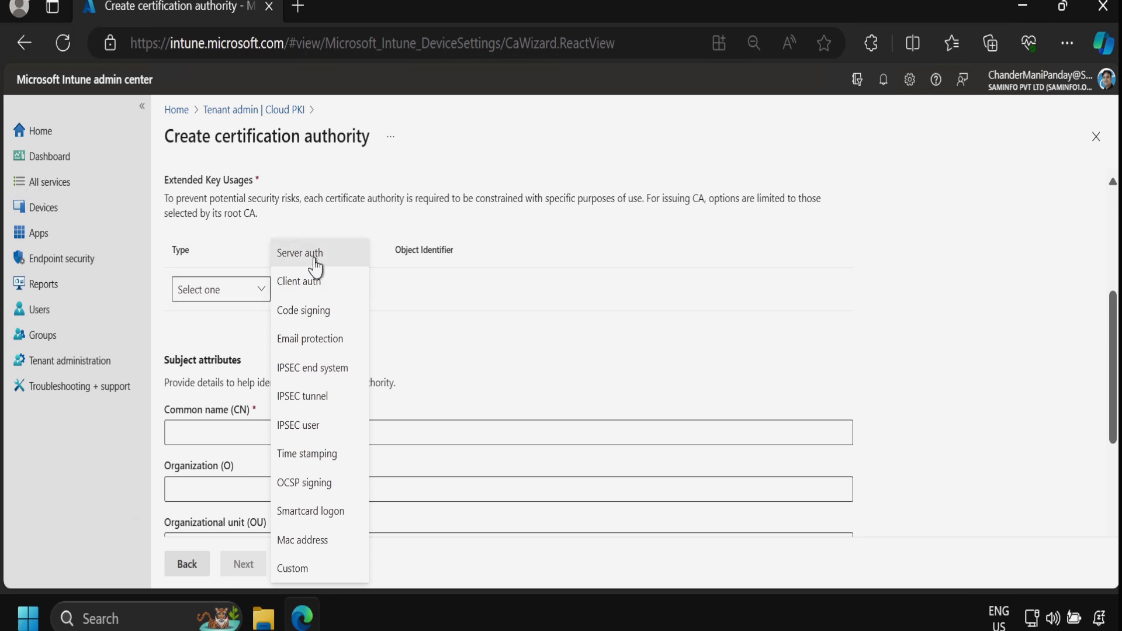
pyautogui.click(316, 257)
pyautogui.click(258, 335)
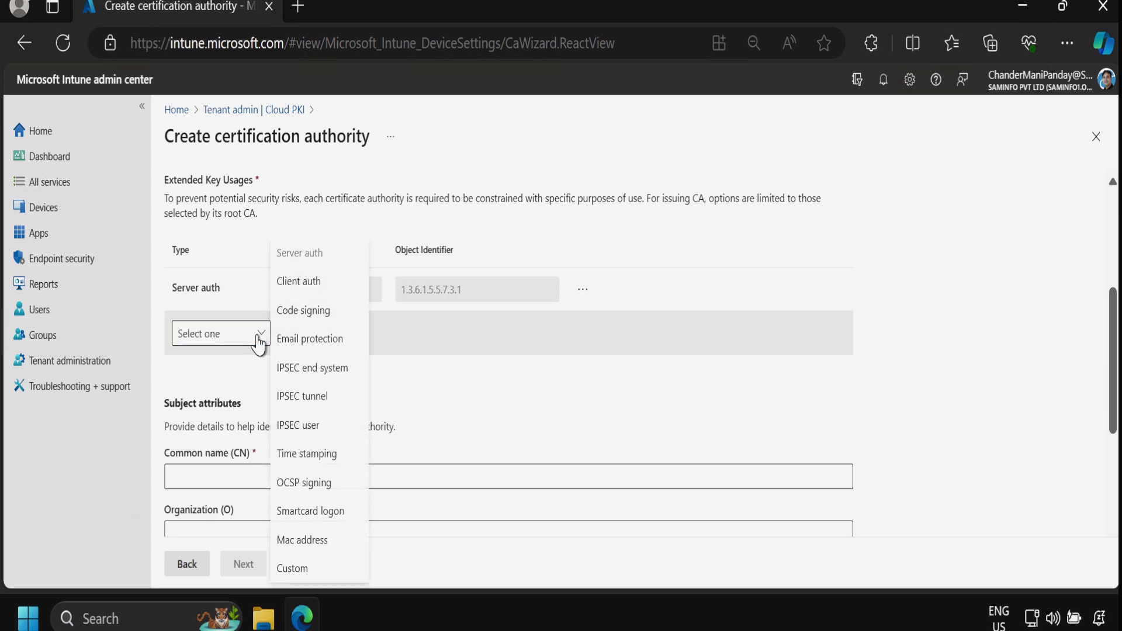
pyautogui.click(301, 282)
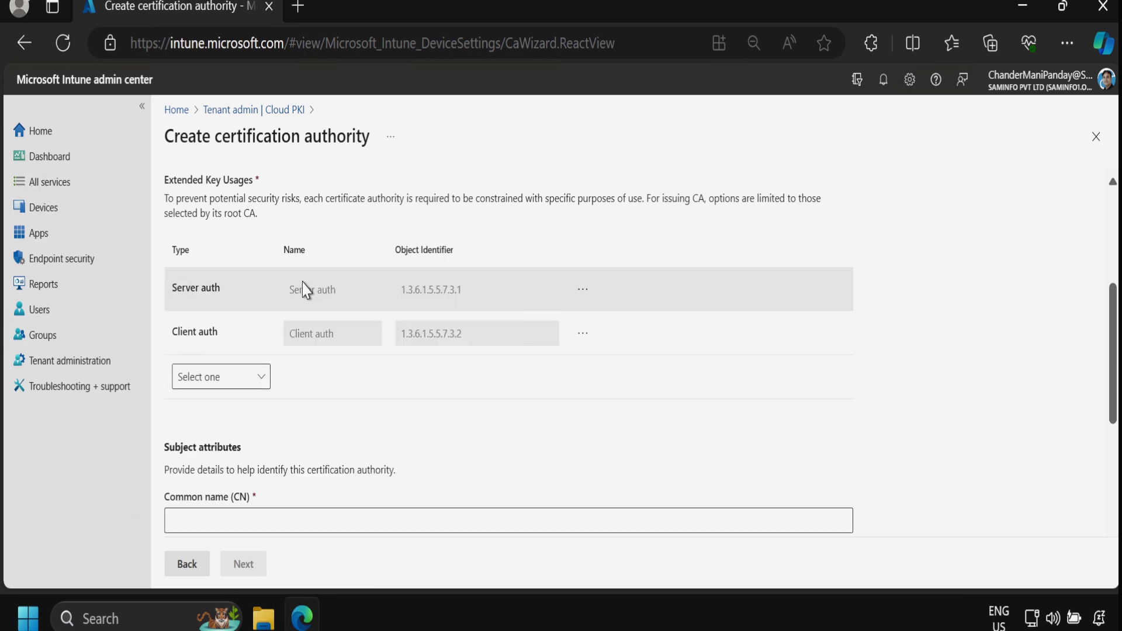
pyautogui.click(263, 384)
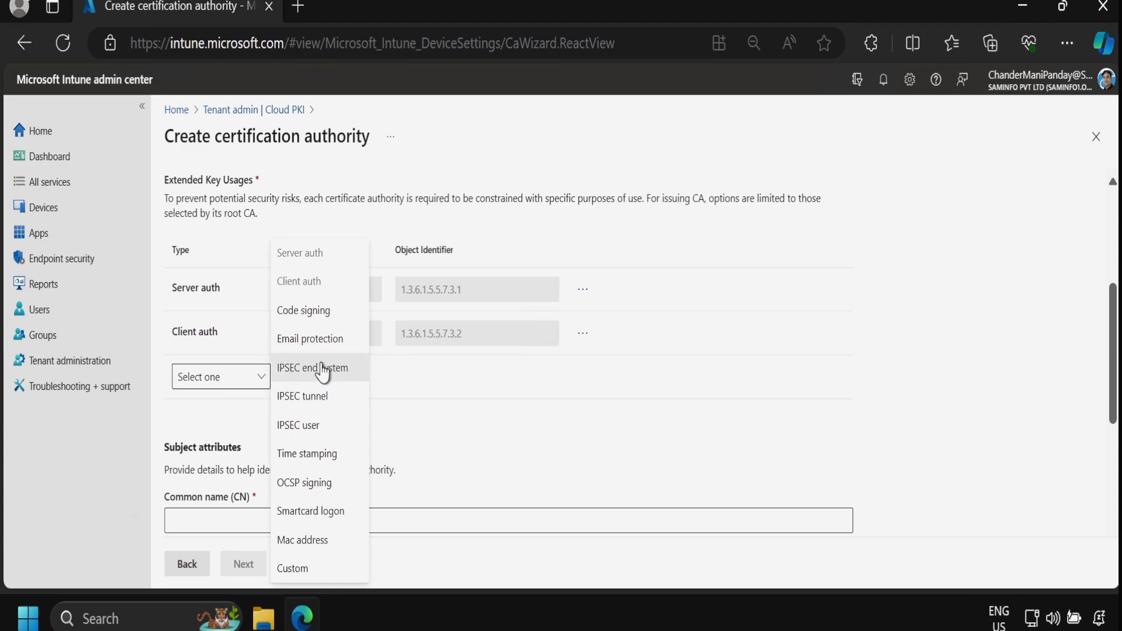
pyautogui.click(304, 310)
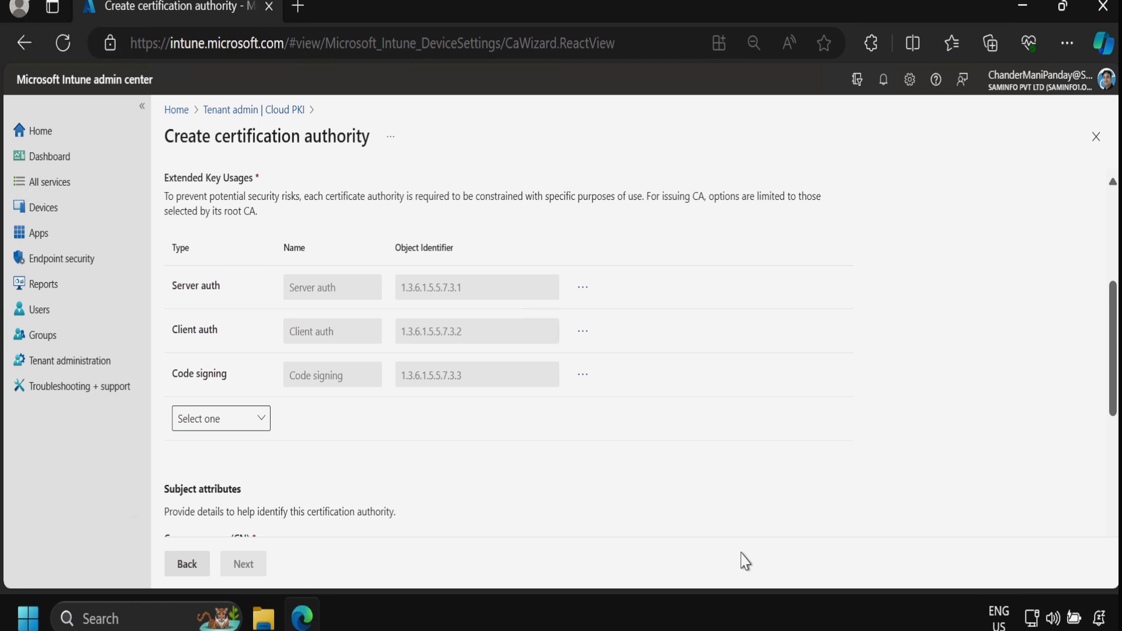
# Set the subject's common name to Intune_Demo_Lab_Root_CA and its organization to Intune.
pyautogui.moveTo(1113, 358); pyautogui.dragTo(1113, 440)
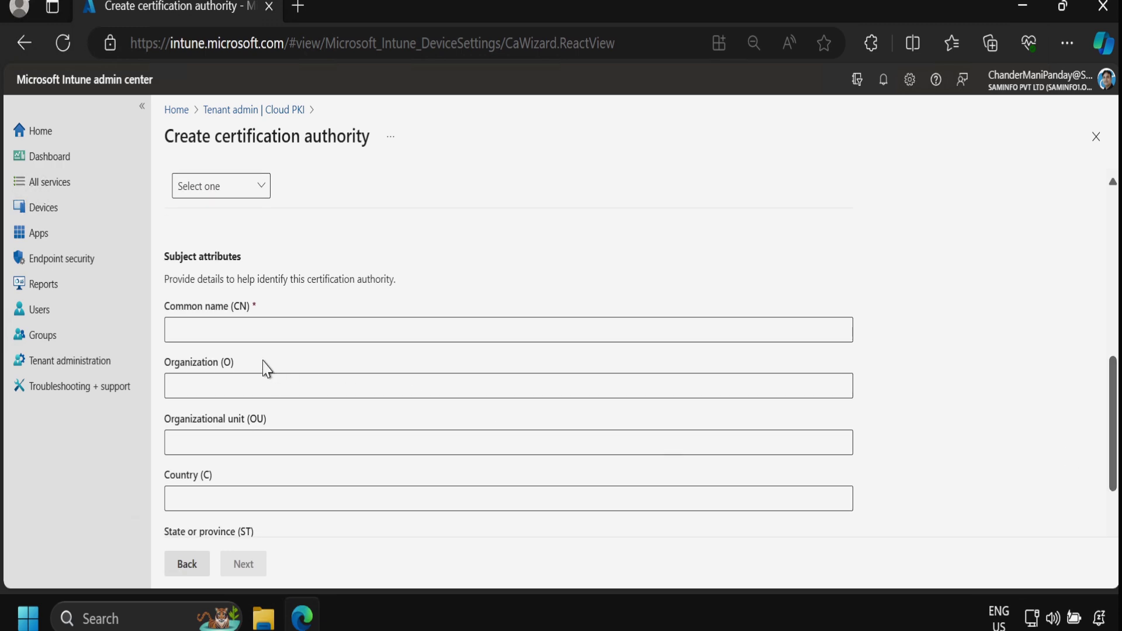
pyautogui.click(208, 336)
pyautogui.write('Intune_Demo_Lab_Root_CA')
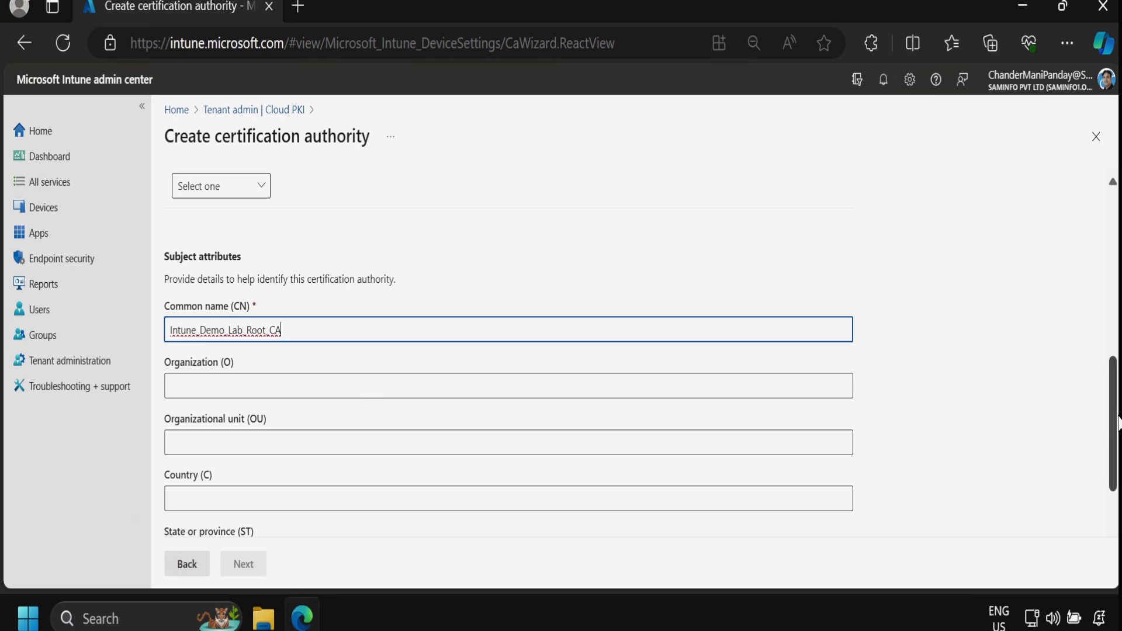
pyautogui.moveTo(1113, 421); pyautogui.dragTo(1114, 453)
pyautogui.click(205, 289)
pyautogui.write('Intune_Demo_Lab_Root_CA')
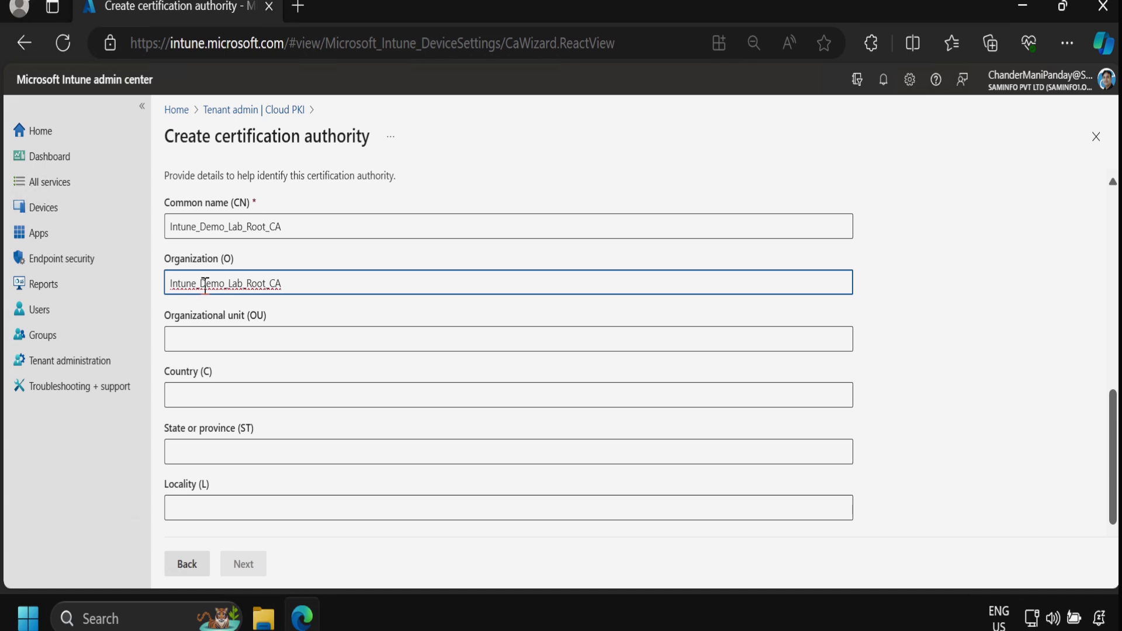
pyautogui.moveTo(198, 285); pyautogui.dragTo(366, 293)
pyautogui.press('BackSpace')
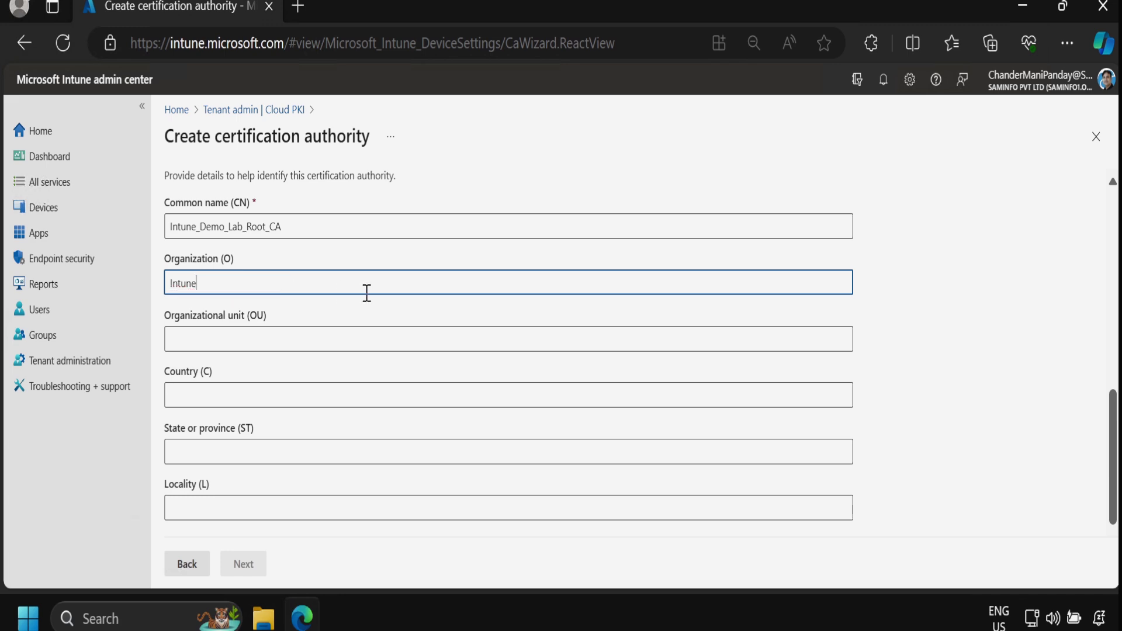
# Set the subject's organizational unit to Demo and its country to In, leaving state and locality blank.
pyautogui.click(184, 340)
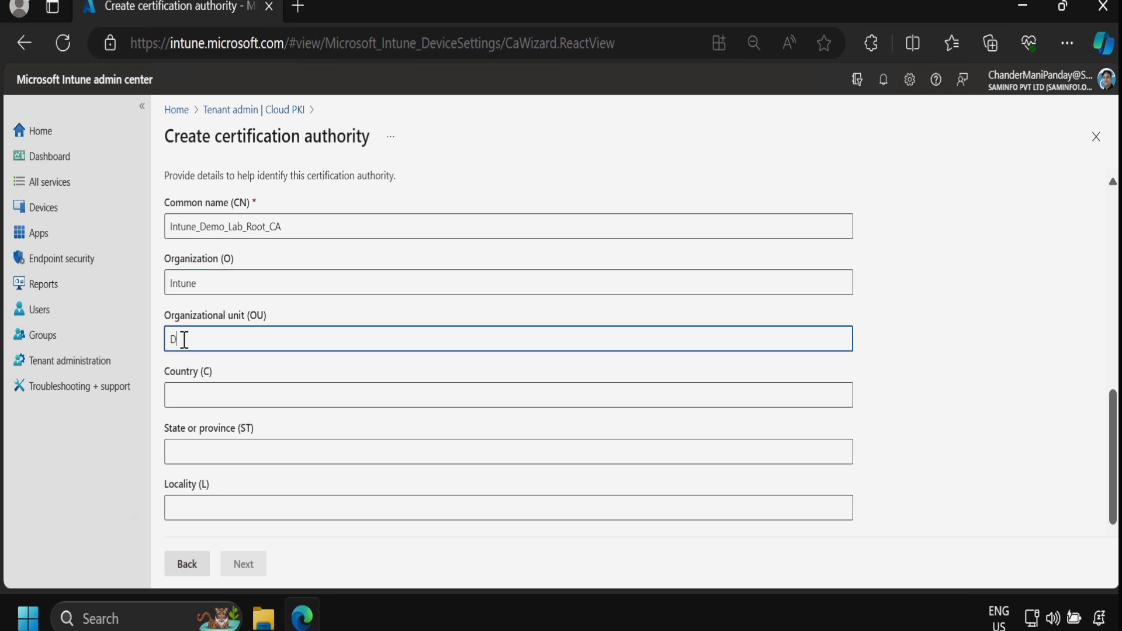
pyautogui.click(220, 385)
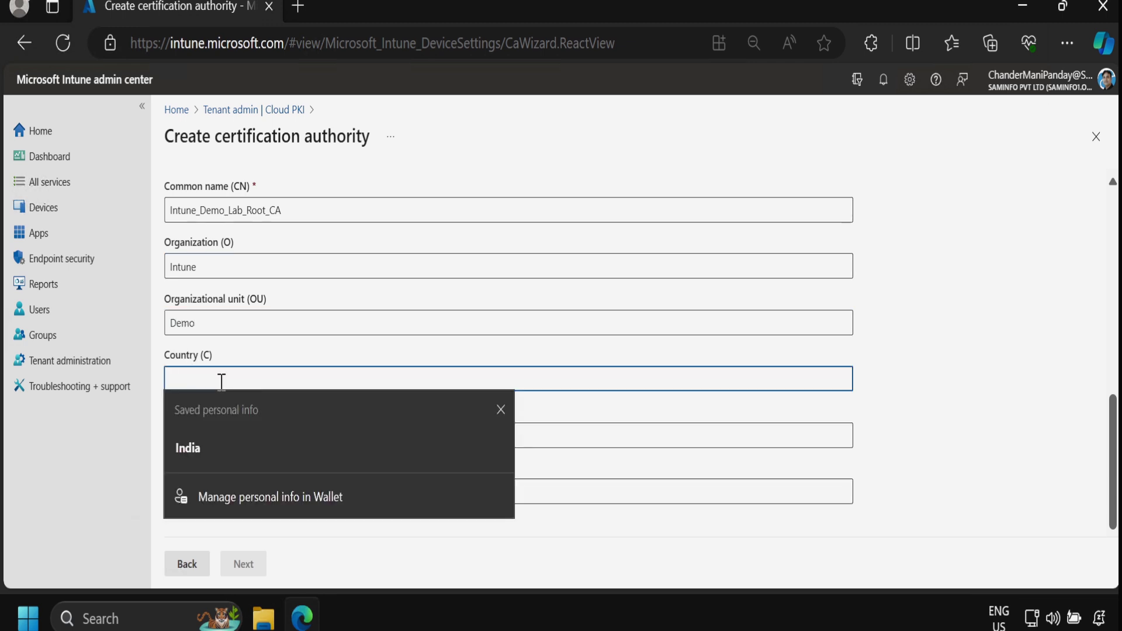
pyautogui.write('In')
pyautogui.click(1110, 435)
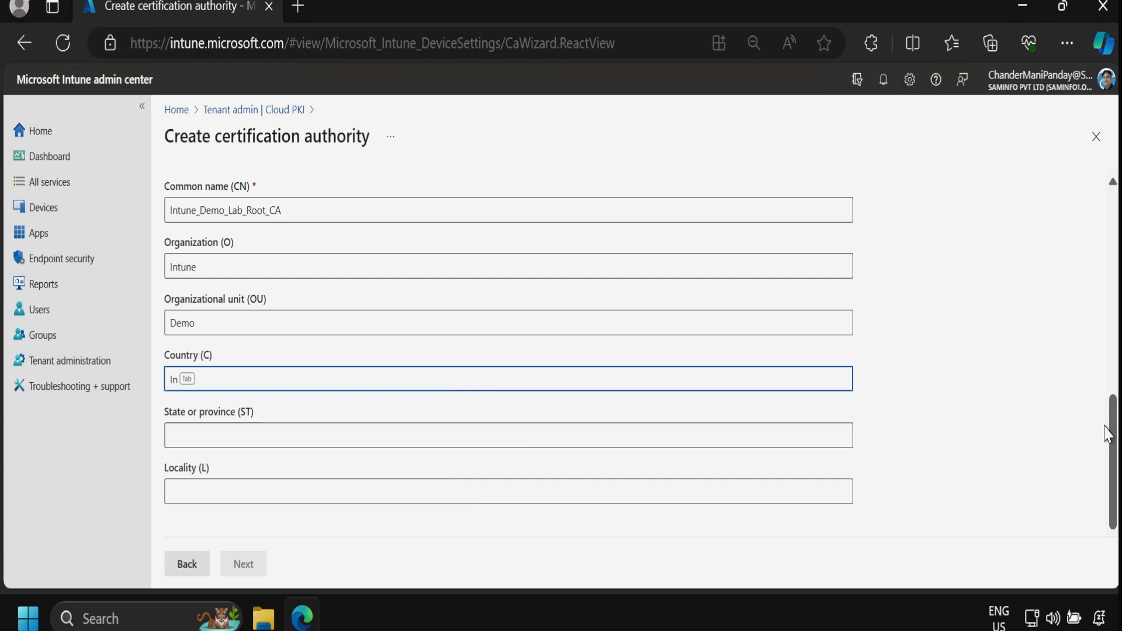
pyautogui.scroll(-2, 349, 483)
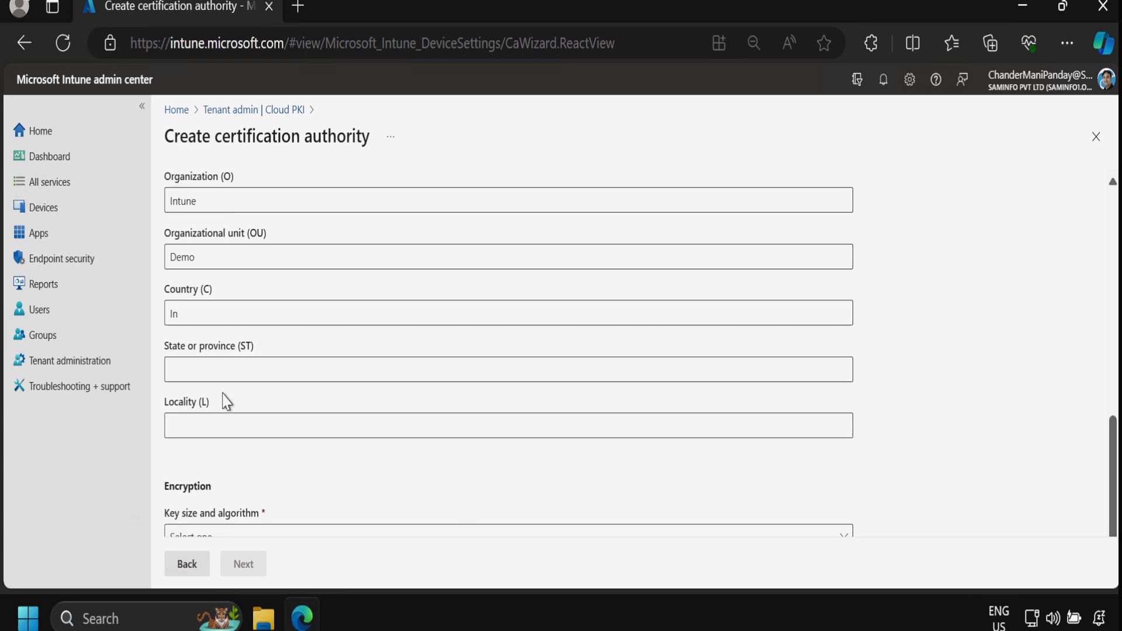
pyautogui.click(207, 424)
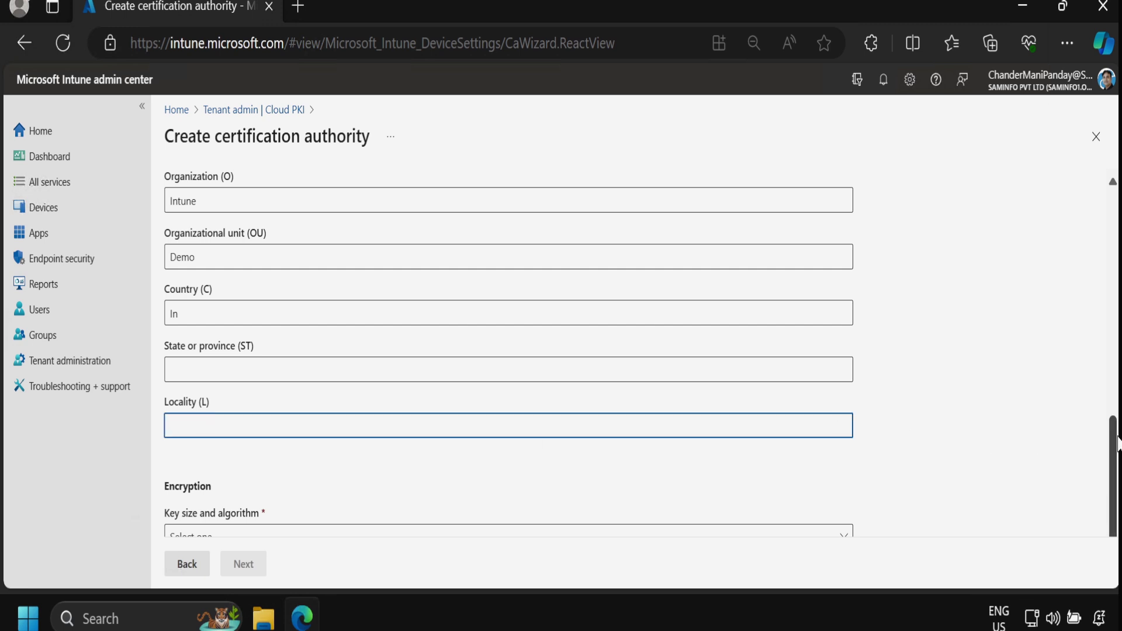
# Set the root CA's encryption key size and algorithm to RSA-4096 and SHA-512.
pyautogui.moveTo(1116, 445); pyautogui.dragTo(1117, 486)
pyautogui.press('Tab')
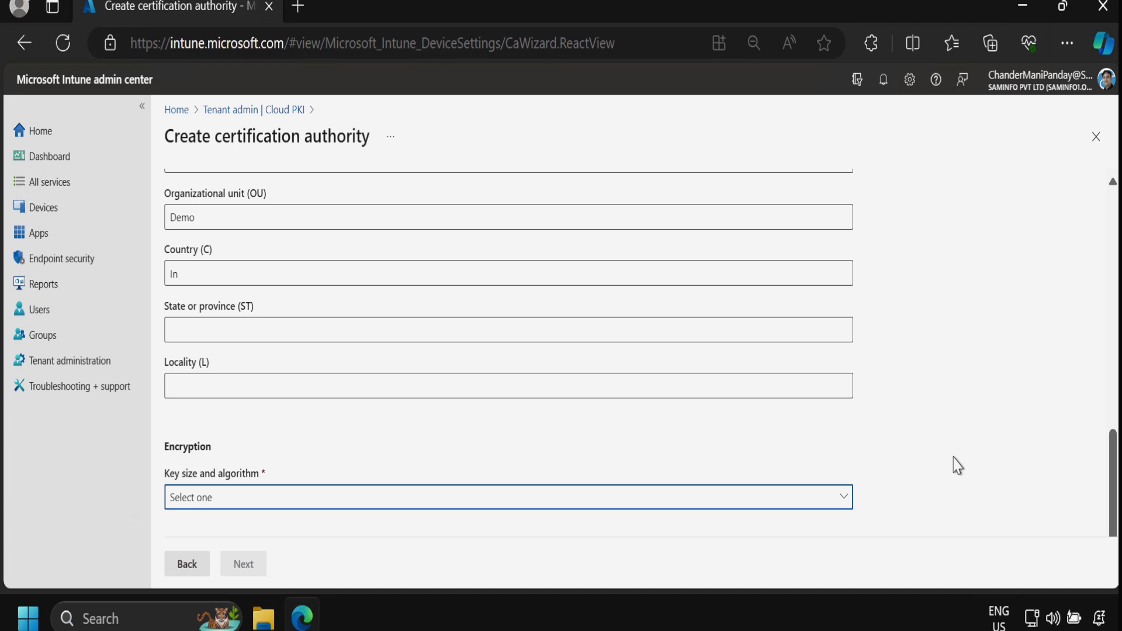
pyautogui.click(830, 497)
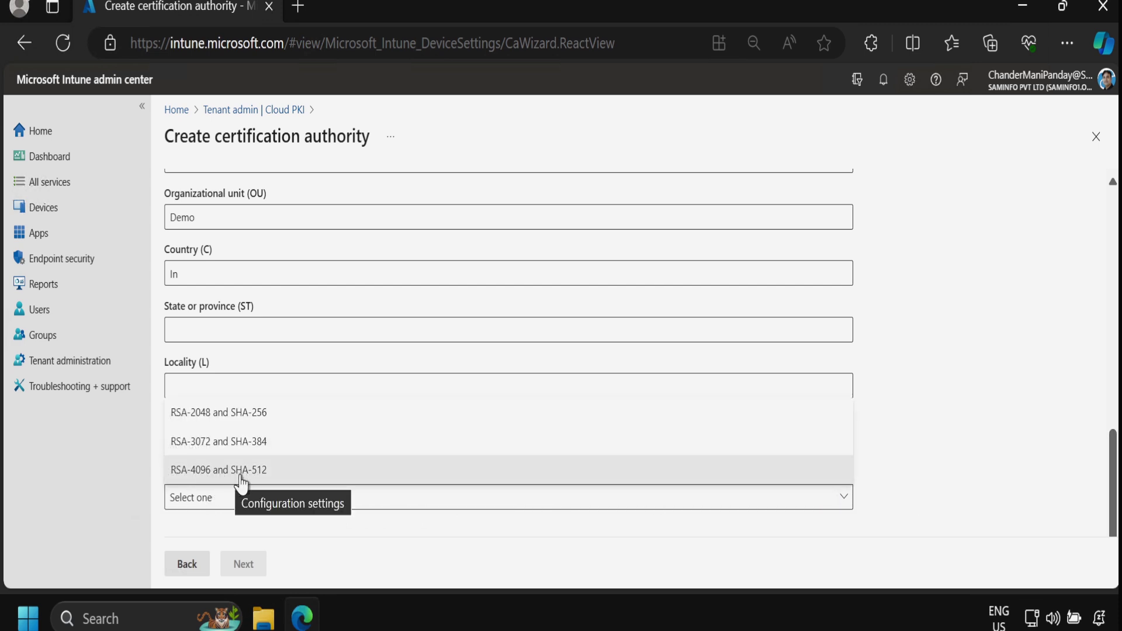
pyautogui.click(255, 472)
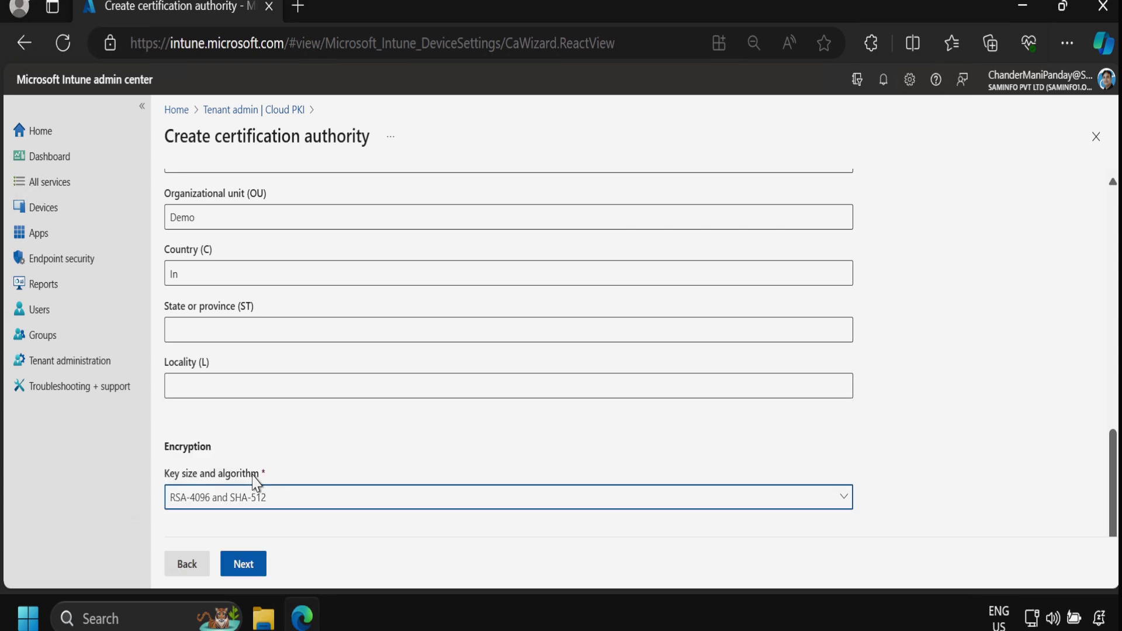
# Create the root CA with the Default scope tag and refresh the list of certification authorities.
pyautogui.click(249, 566)
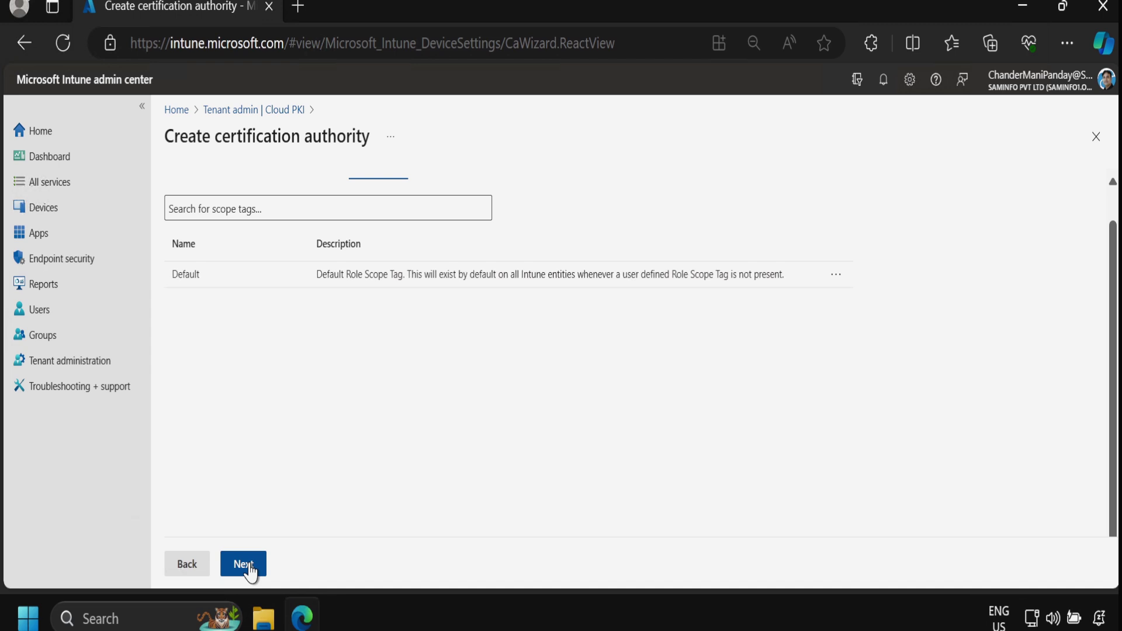
pyautogui.click(243, 564)
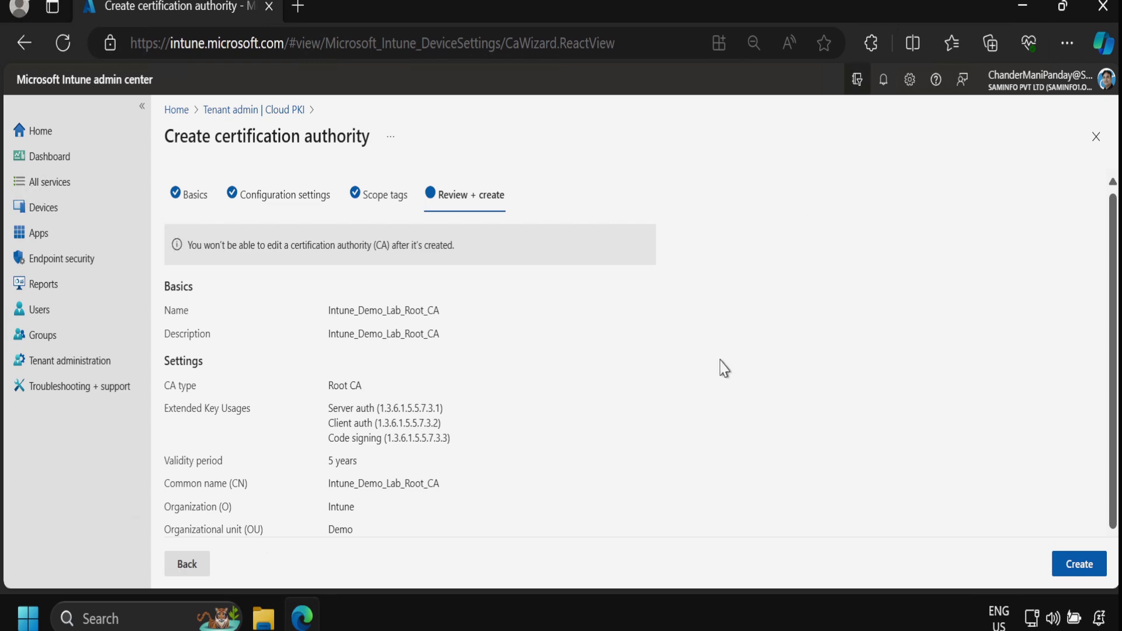
pyautogui.click(1079, 568)
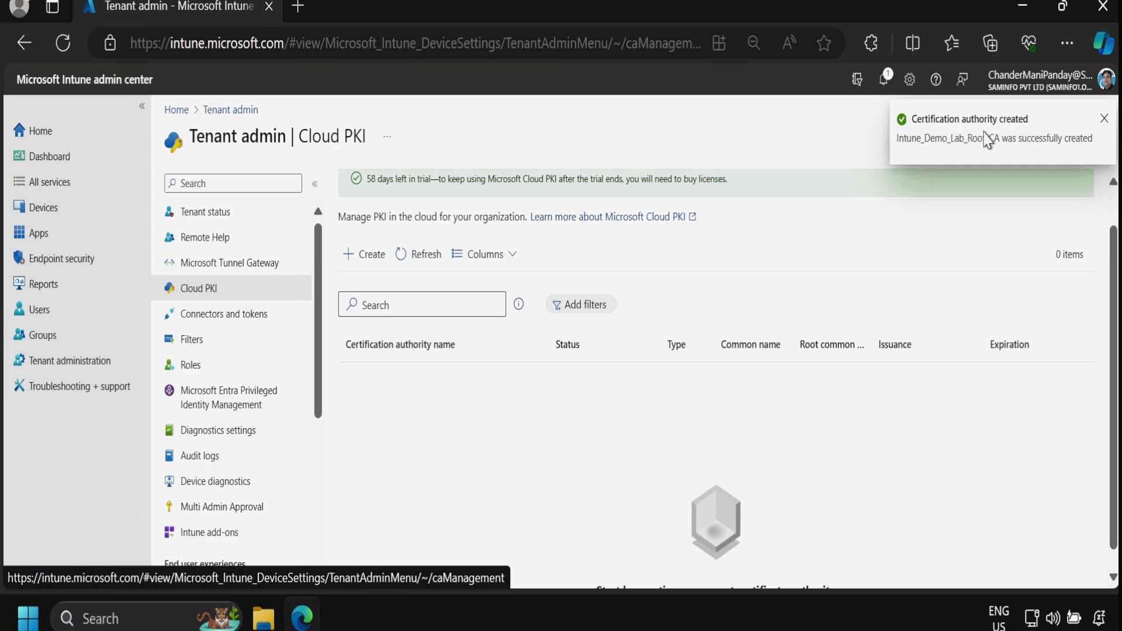
pyautogui.click(418, 257)
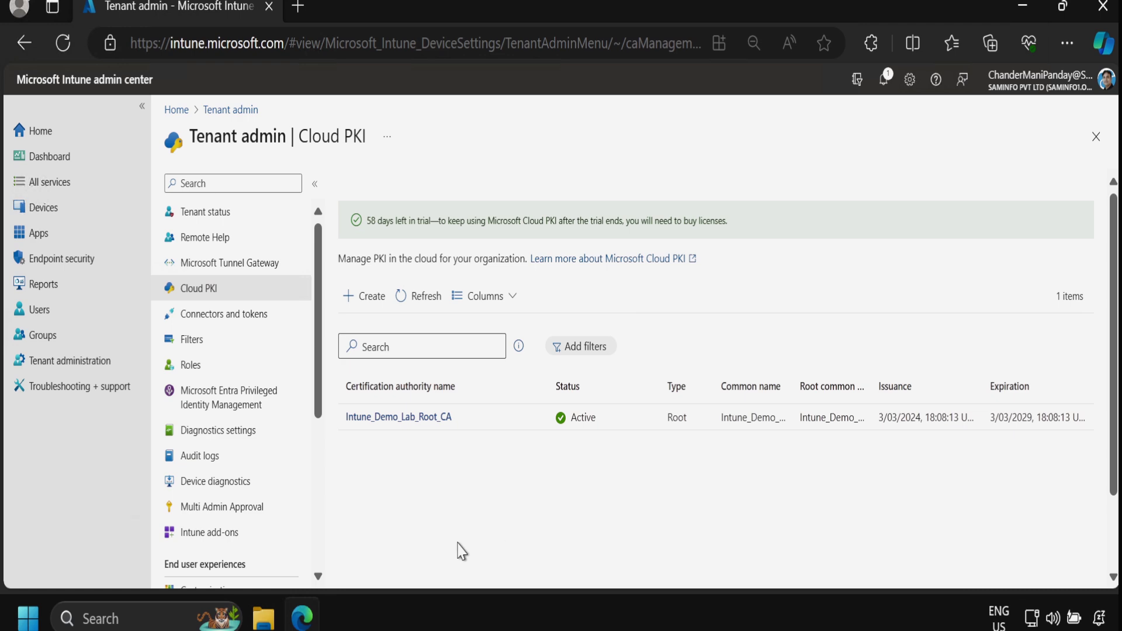
# Start another certification authority with Intune_Demo_Lab_Issuing_CA as its name and description, and proceed to its configuration settings.
pyautogui.click(364, 297)
pyautogui.click(243, 246)
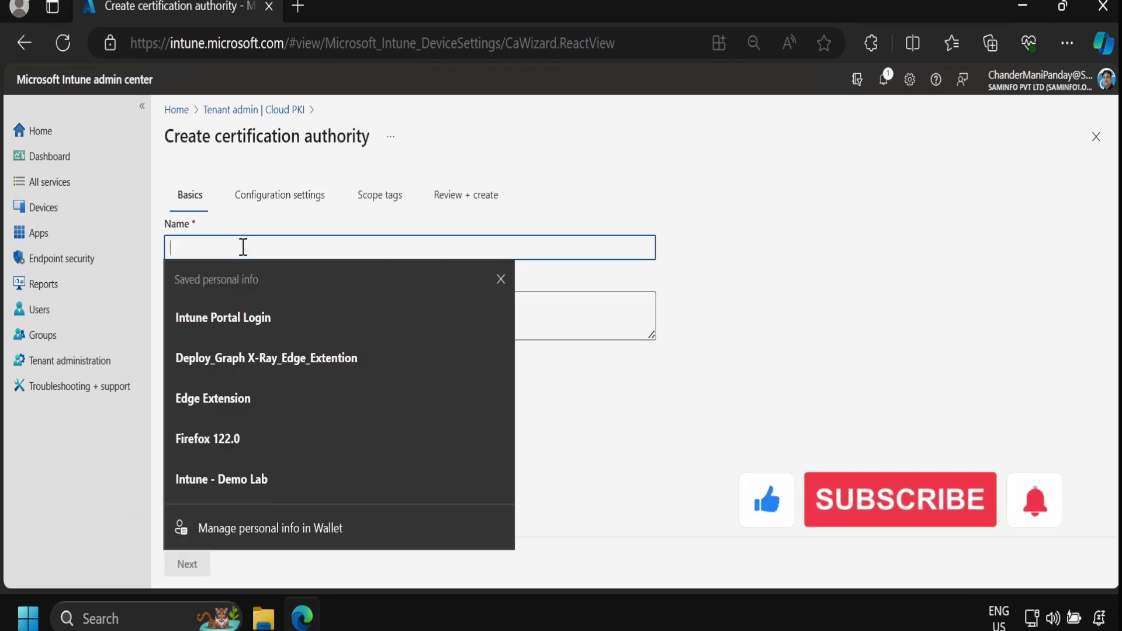
pyautogui.write('Intune_Demo_Lab_Issuing_CA')
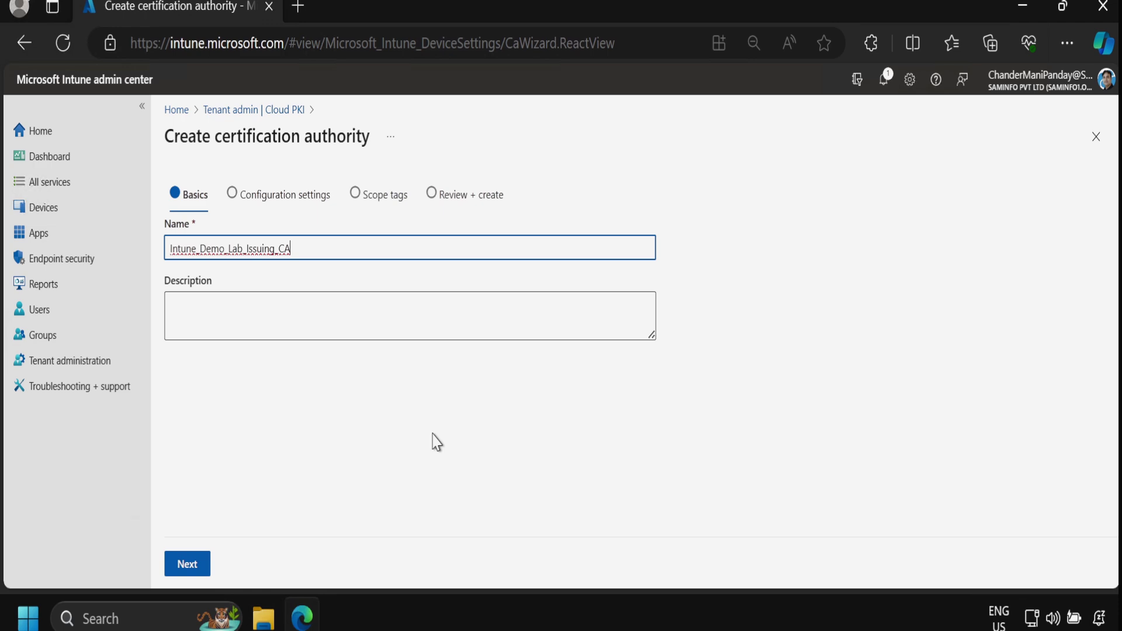
pyautogui.click(242, 303)
pyautogui.write('Intune_Demo_Lab_Issuing_CA')
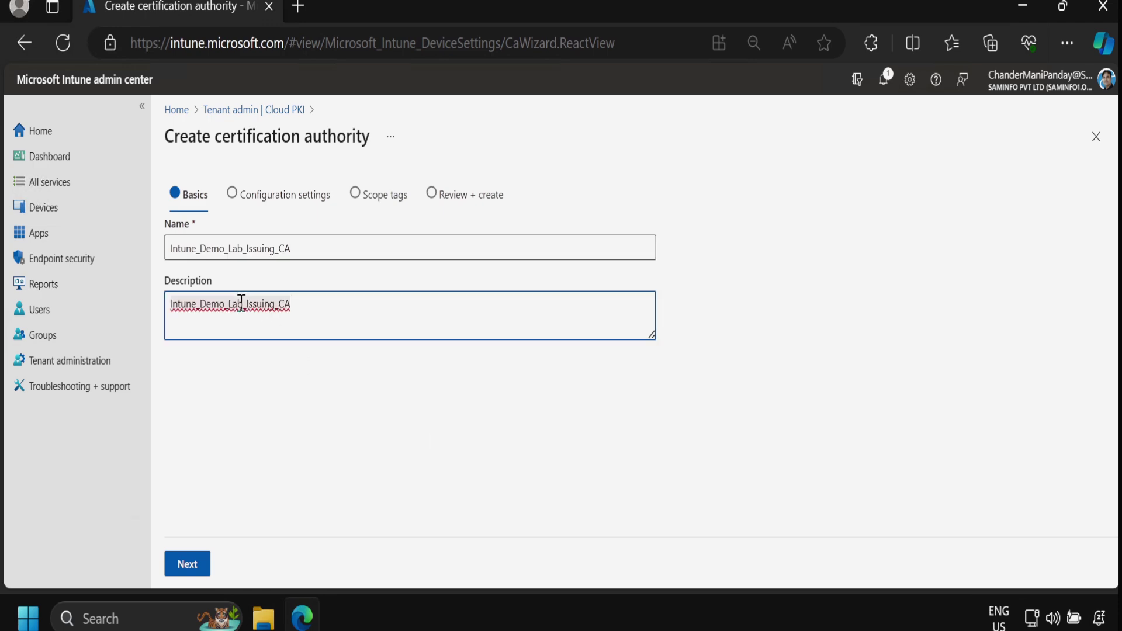
pyautogui.click(296, 427)
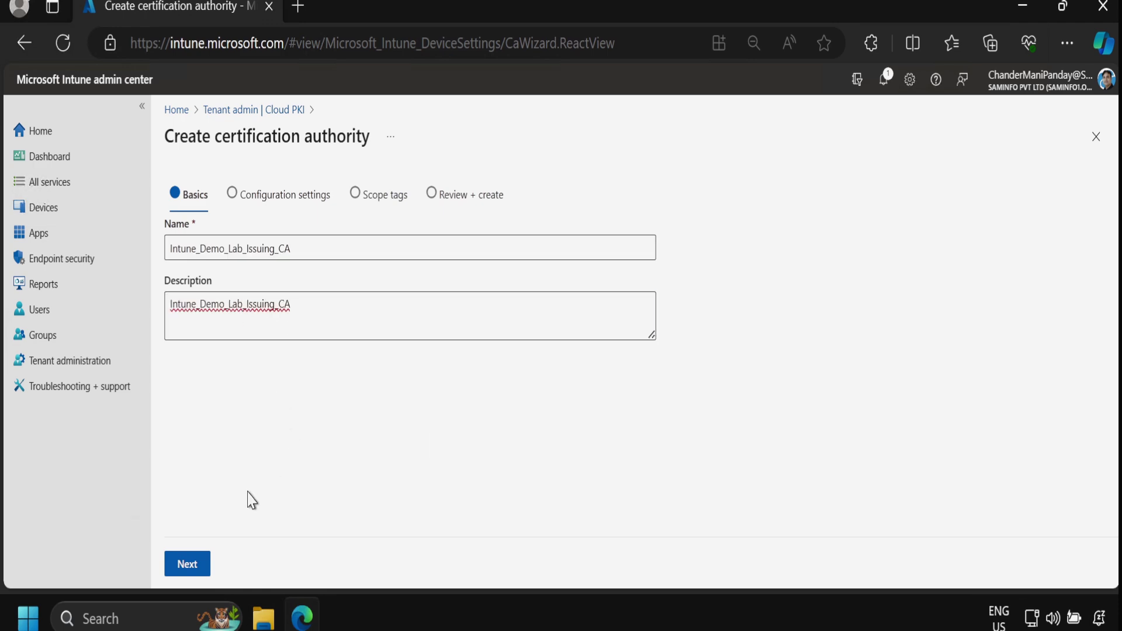
pyautogui.click(187, 564)
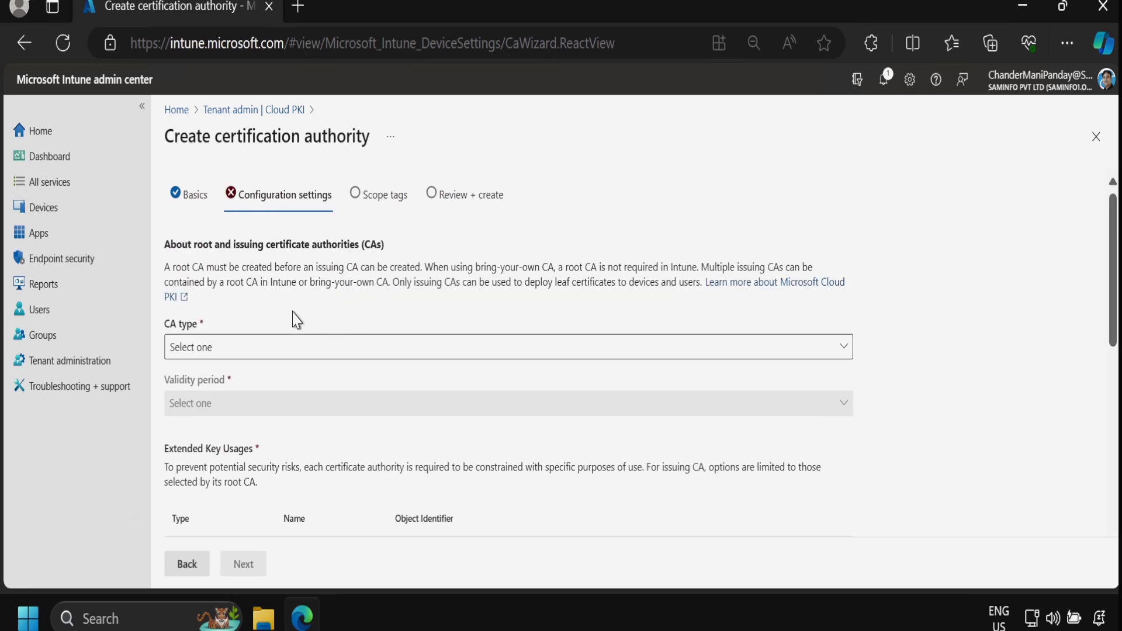
# Set the CA type to Issuing CA and the root CA source to Intune.
pyautogui.click(235, 354)
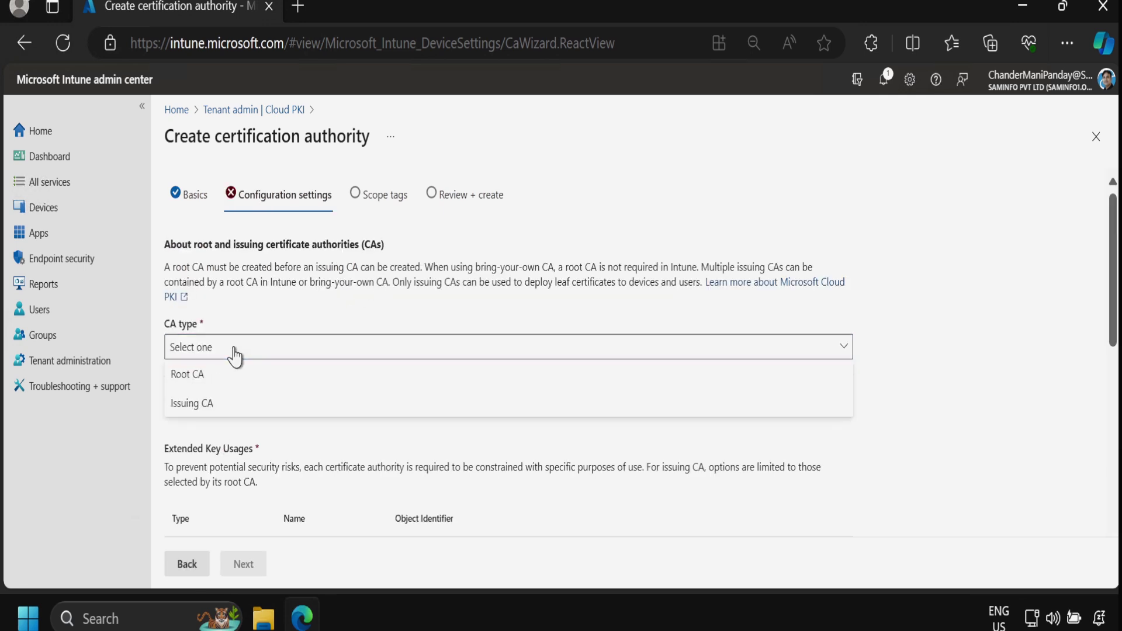
pyautogui.click(193, 404)
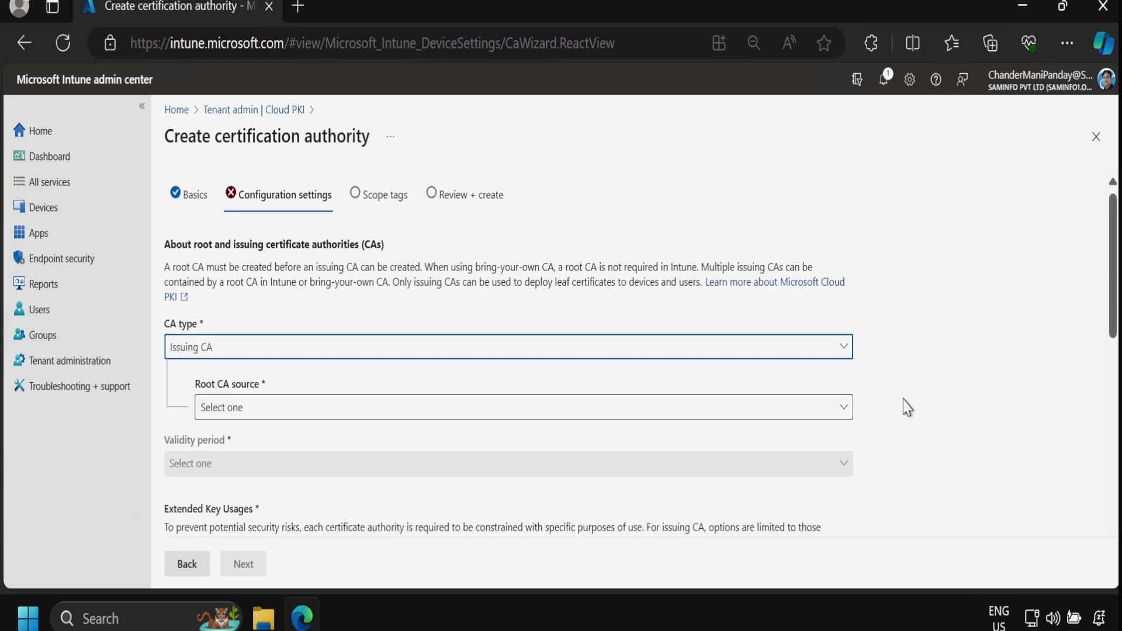
pyautogui.scroll(-2, 228, 350)
pyautogui.click(228, 278)
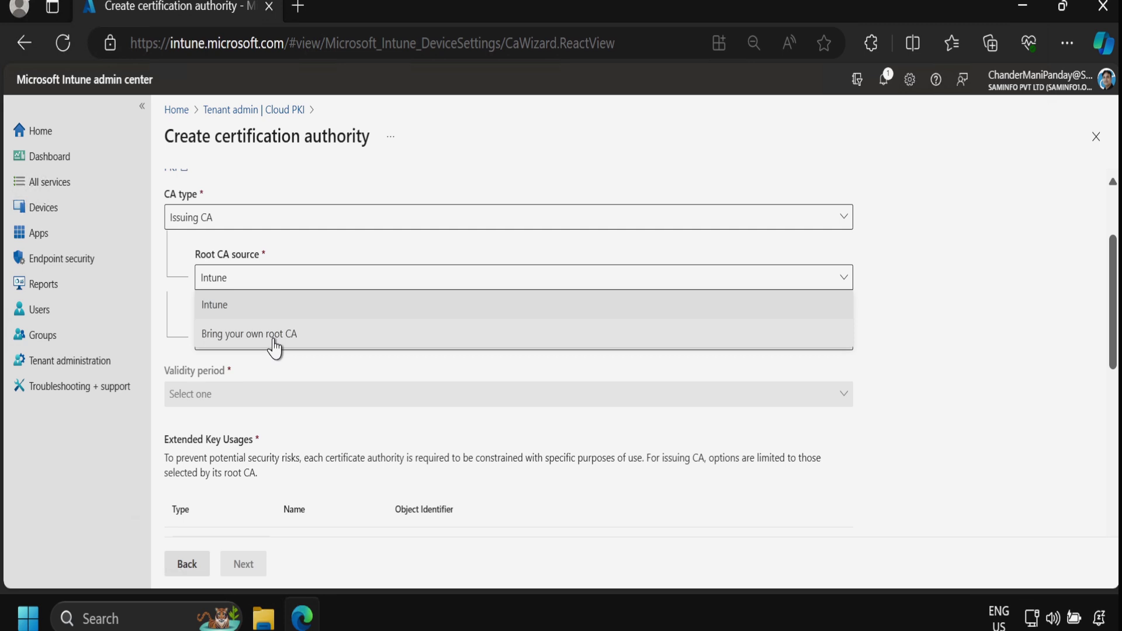
pyautogui.click(226, 317)
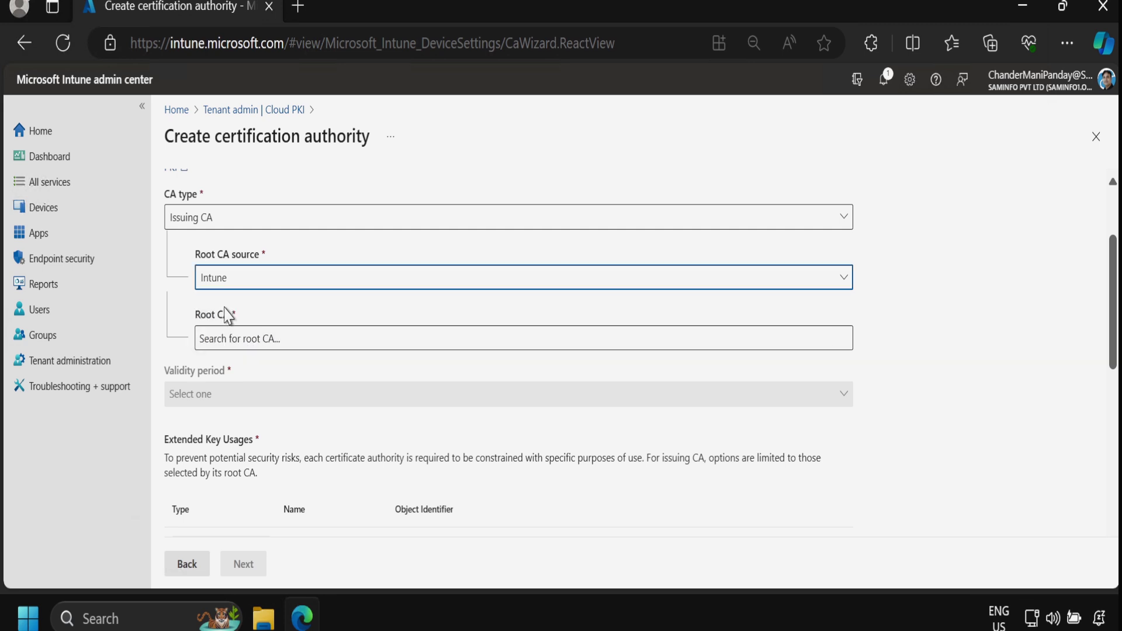
# Choose Intune_Demo_Lab_Root_CA as the root CA and set the issuing CA's validity period to 2 years.
pyautogui.scroll(1, 222, 357)
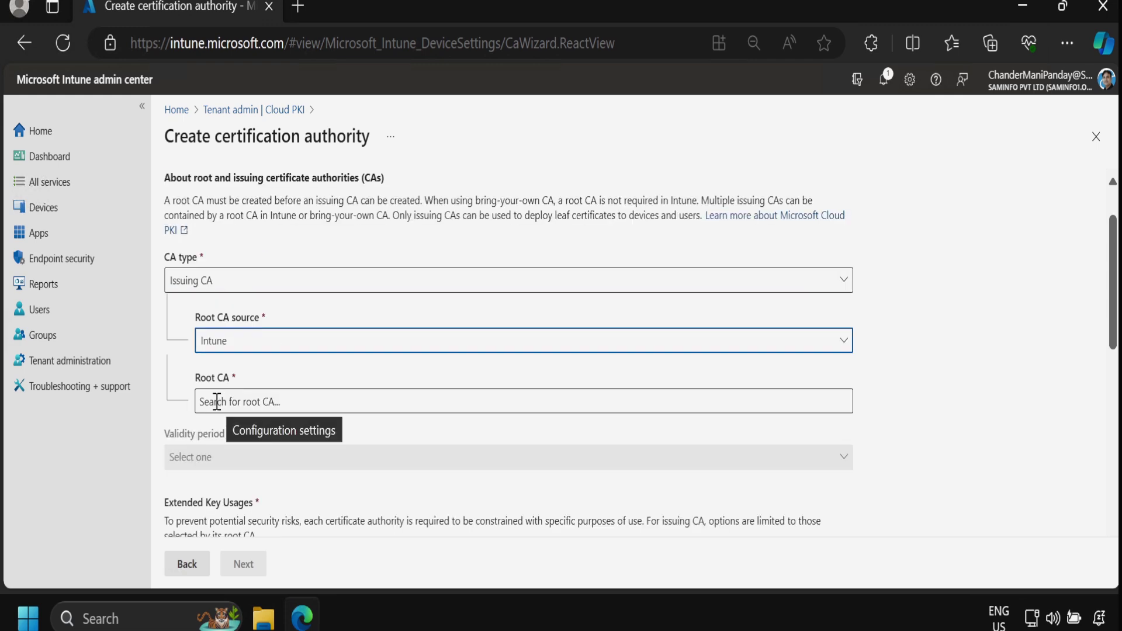
pyautogui.click(225, 402)
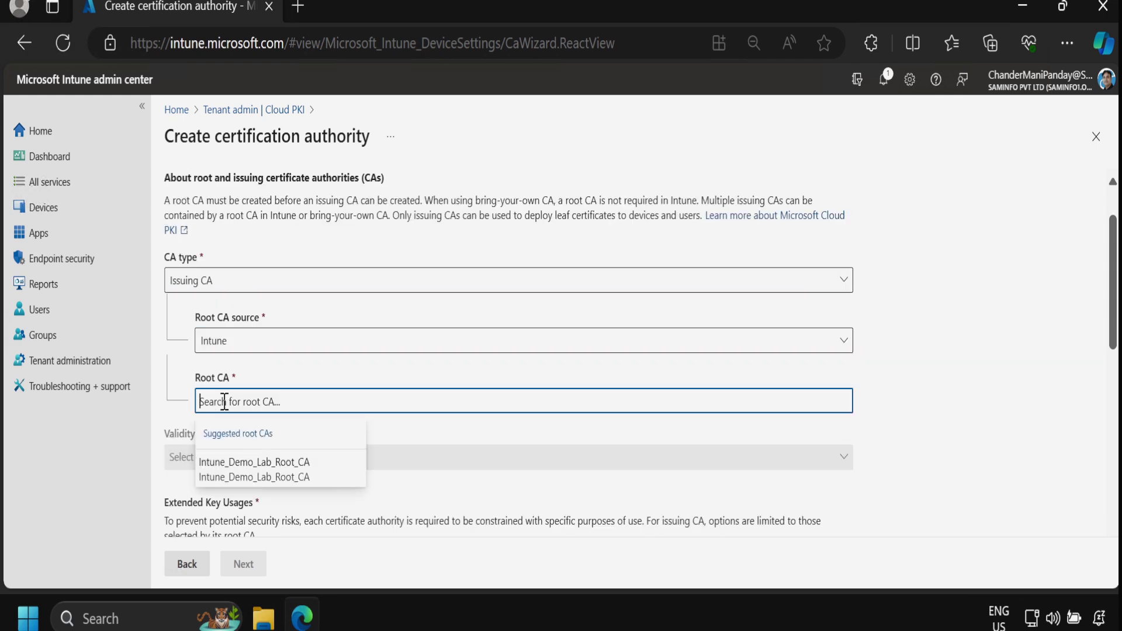
pyautogui.click(273, 470)
pyautogui.moveTo(1113, 293); pyautogui.dragTo(1118, 355)
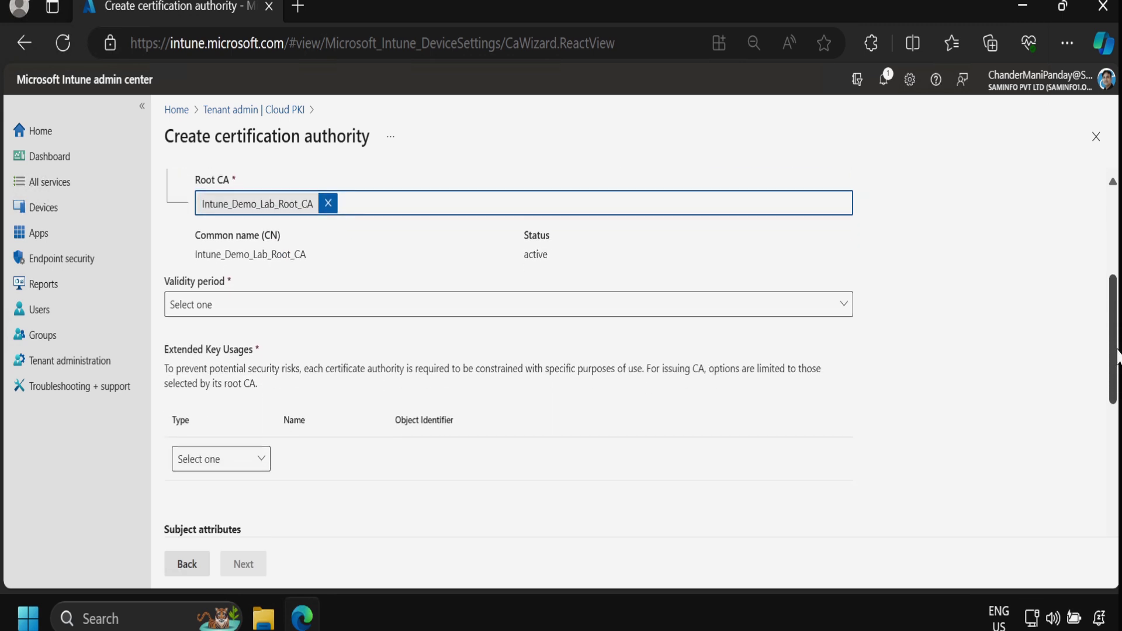
pyautogui.click(195, 316)
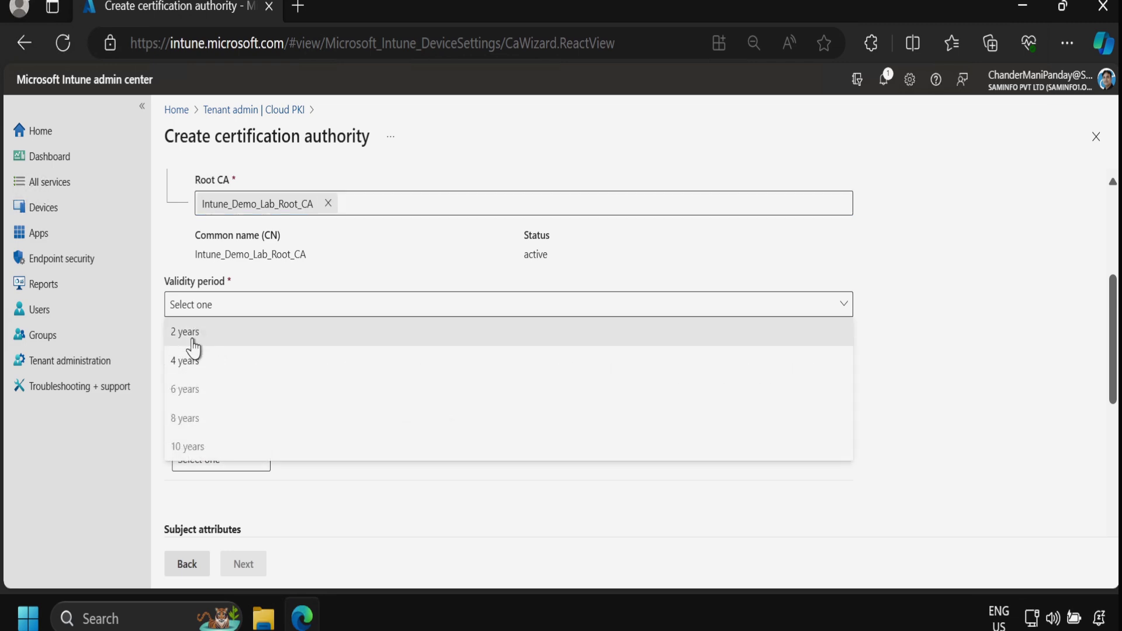
pyautogui.click(194, 342)
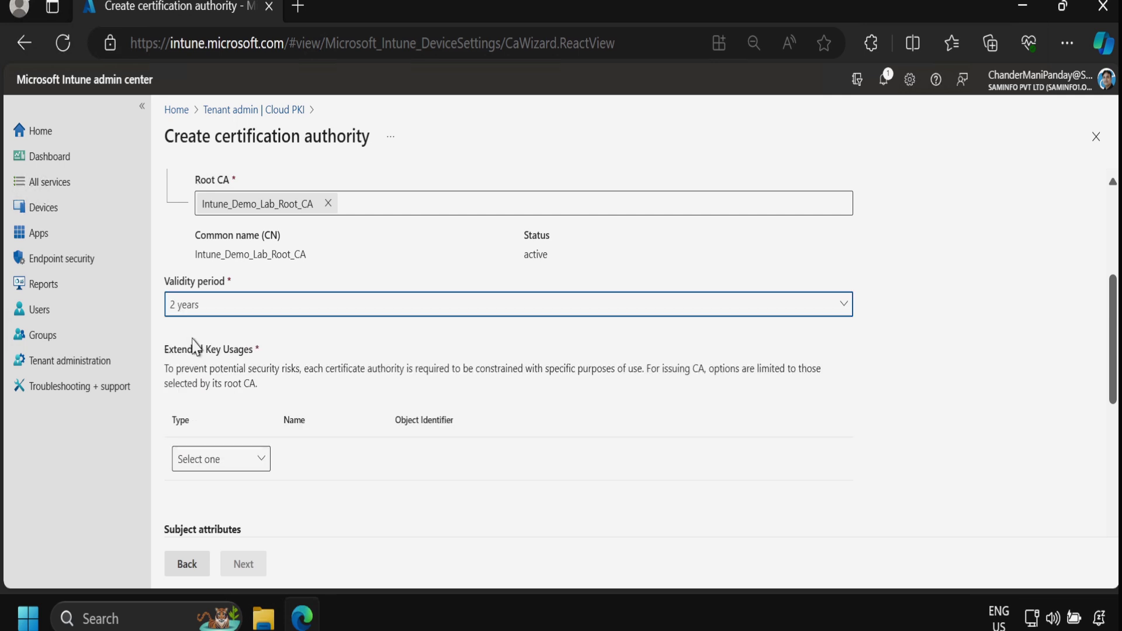
# Add Server auth, Client auth and Code signing as extended key usages for the issuing CA.
pyautogui.scroll(-2, 187, 304)
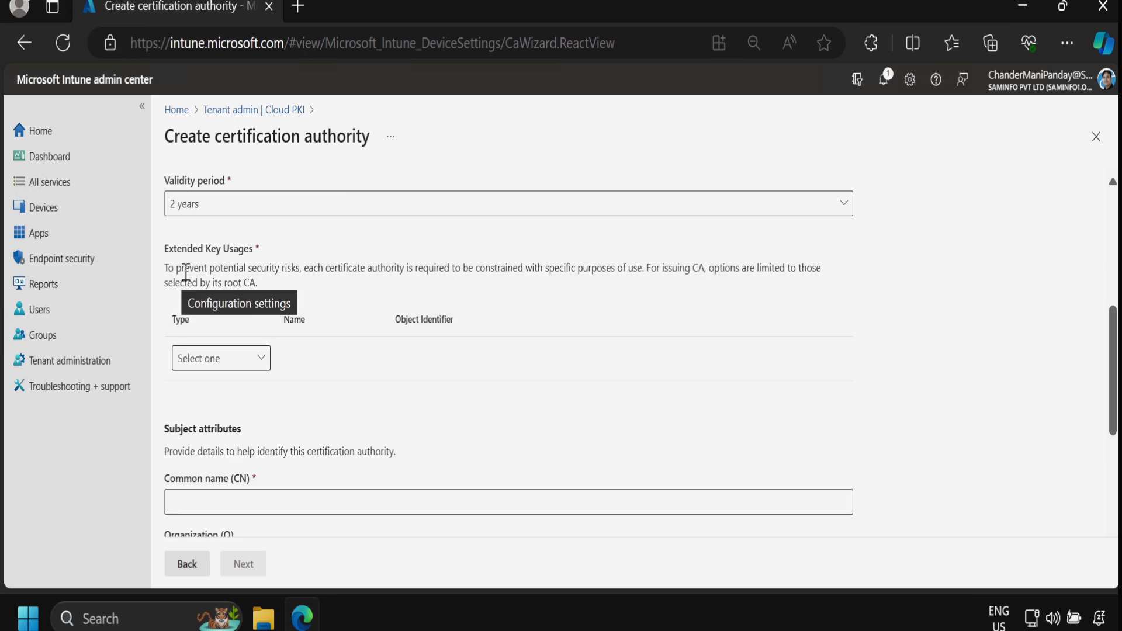
pyautogui.click(270, 359)
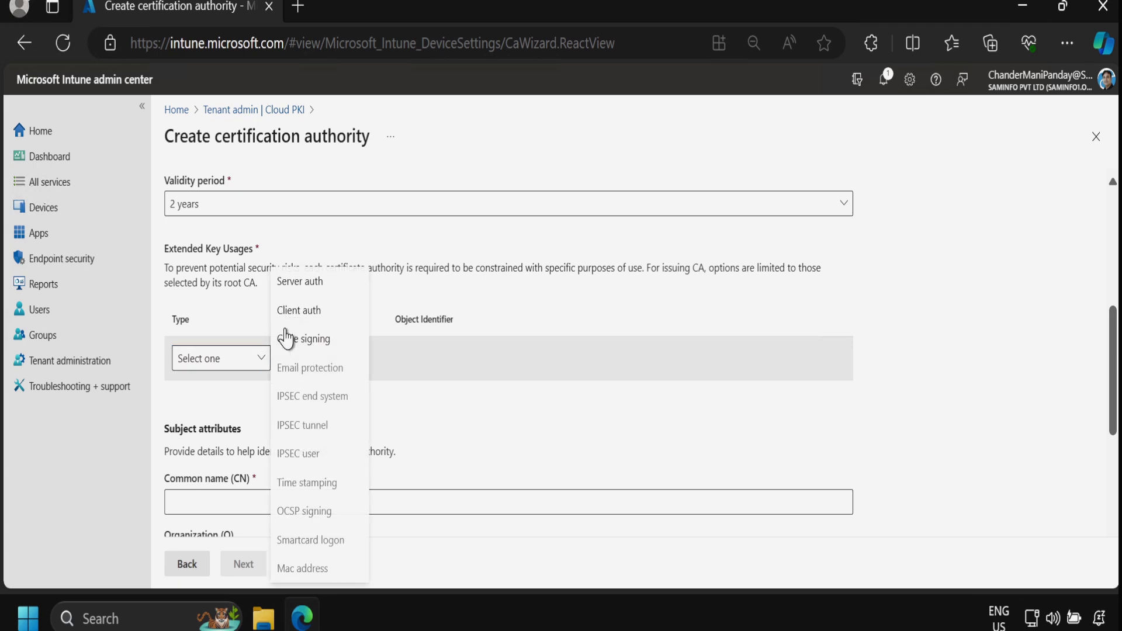
pyautogui.click(303, 283)
pyautogui.click(263, 404)
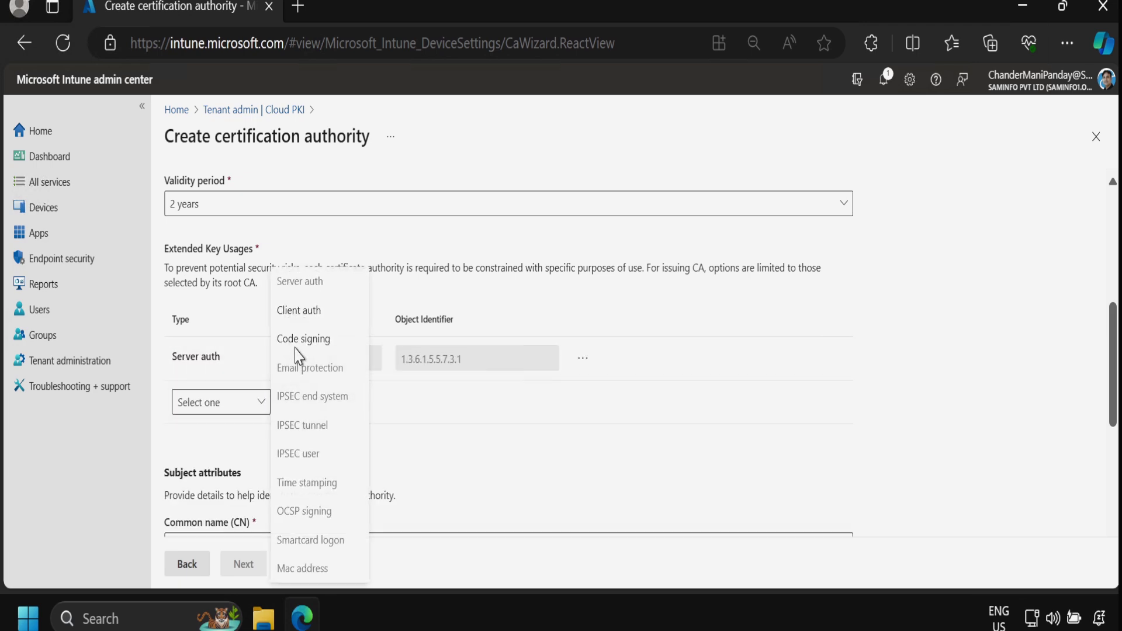
pyautogui.click(300, 310)
pyautogui.click(263, 448)
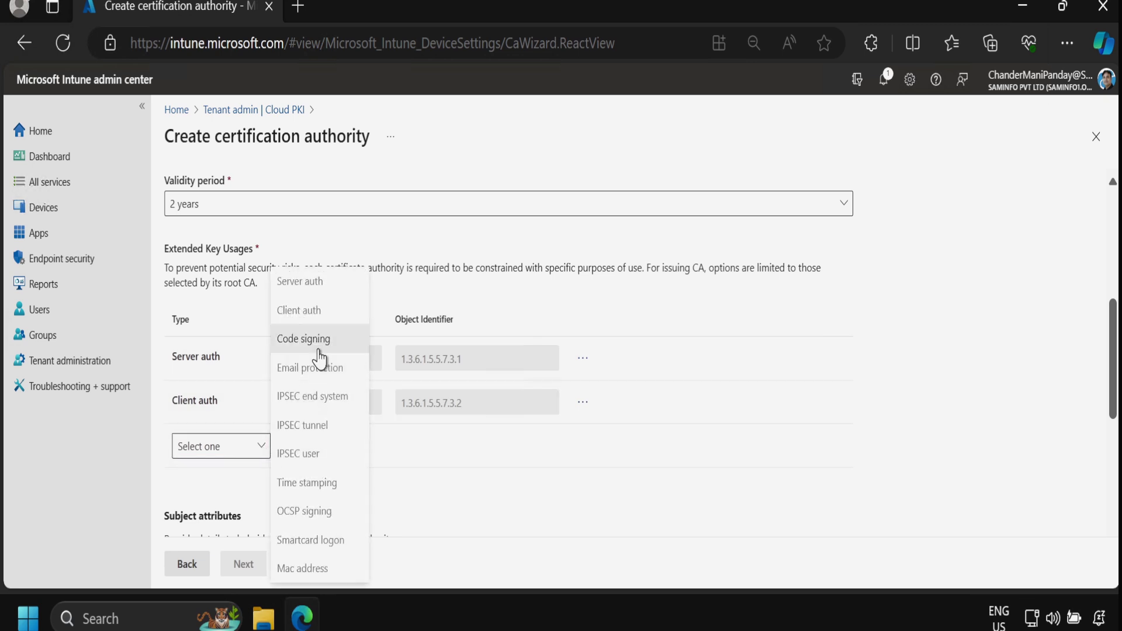
pyautogui.click(321, 345)
# Set the issuing CA's common name to Intune_Demo_Lab_Issuing_CA and its organization to Intune.
pyautogui.scroll(-6, 341, 310)
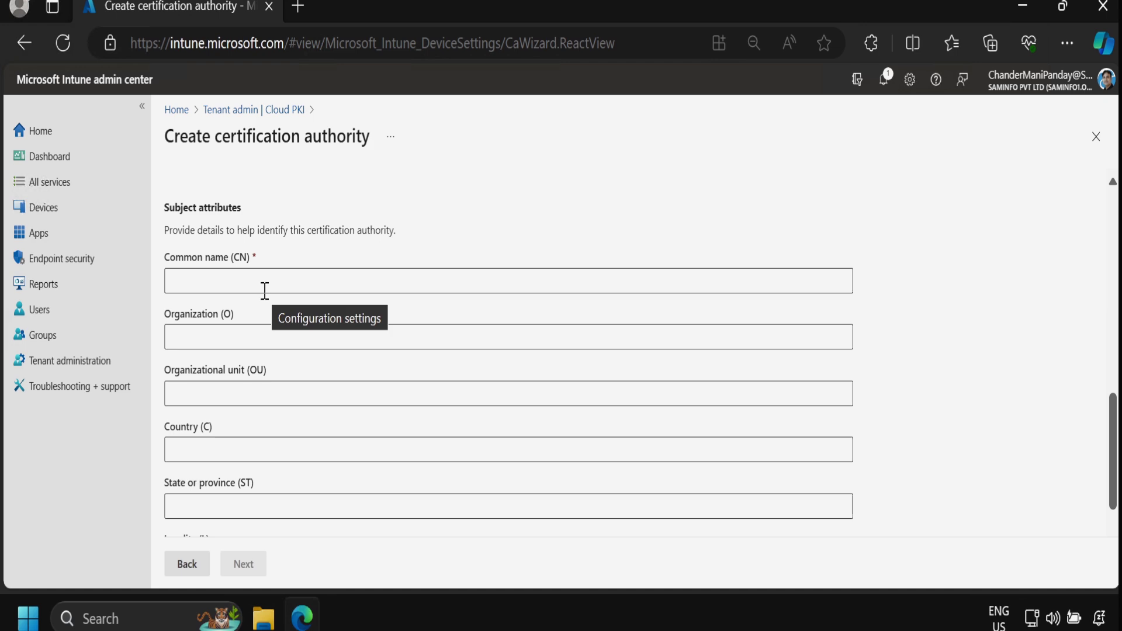
pyautogui.click(225, 281)
pyautogui.write('Intune_Demo_Lab_Issuing_CA')
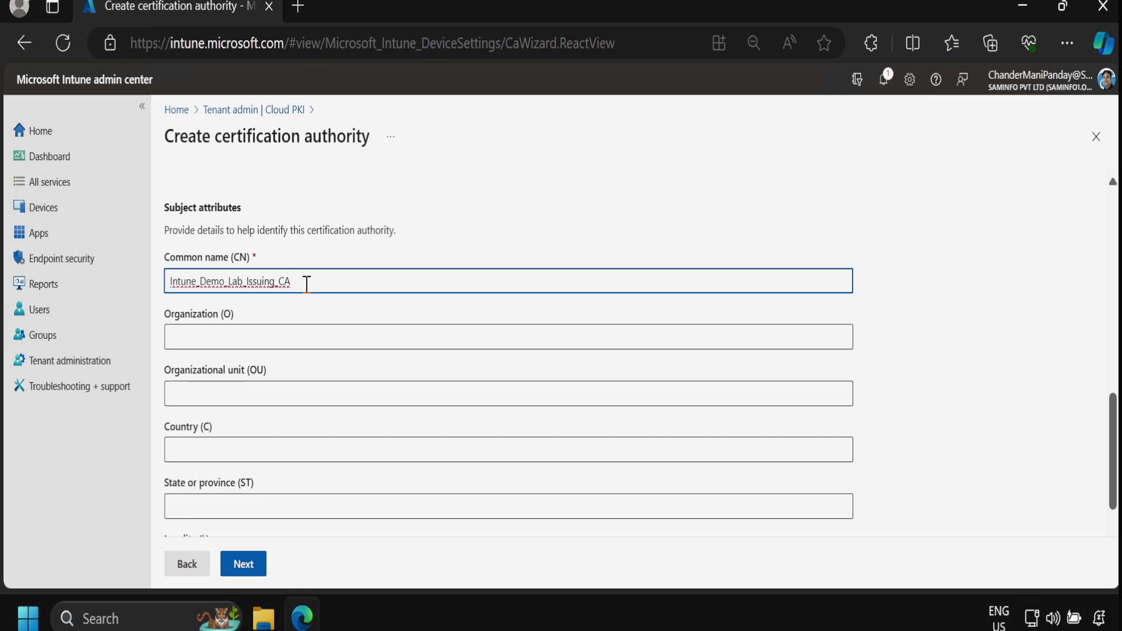
pyautogui.click(219, 338)
pyautogui.scroll(-1, 222, 286)
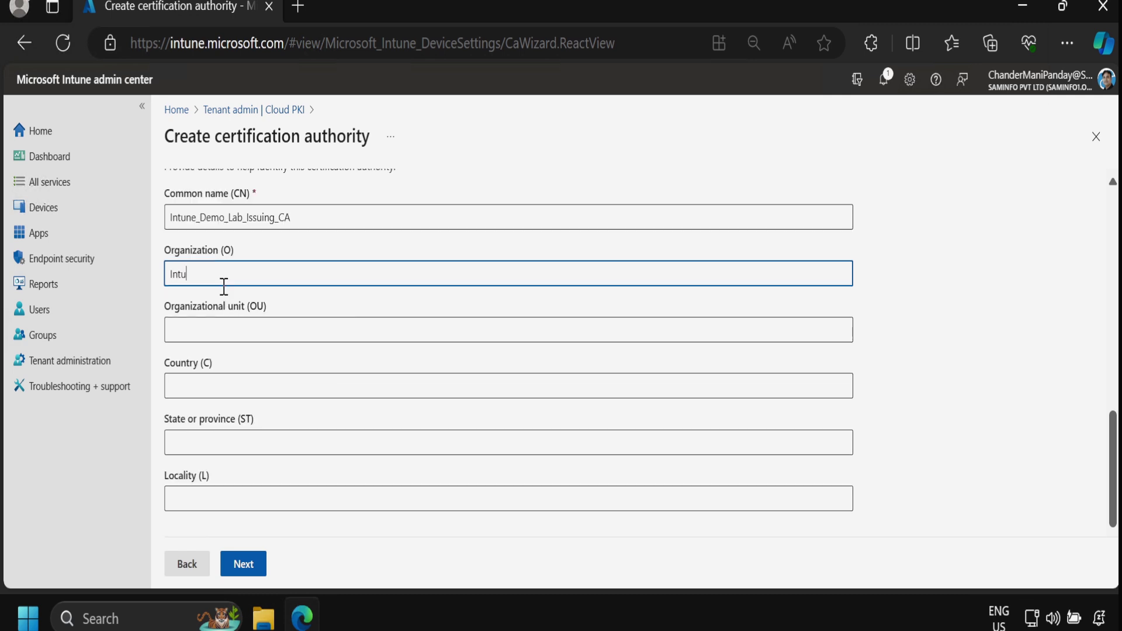
# Set the issuing CA's organizational unit to Demo and its country to In.
pyautogui.click(227, 328)
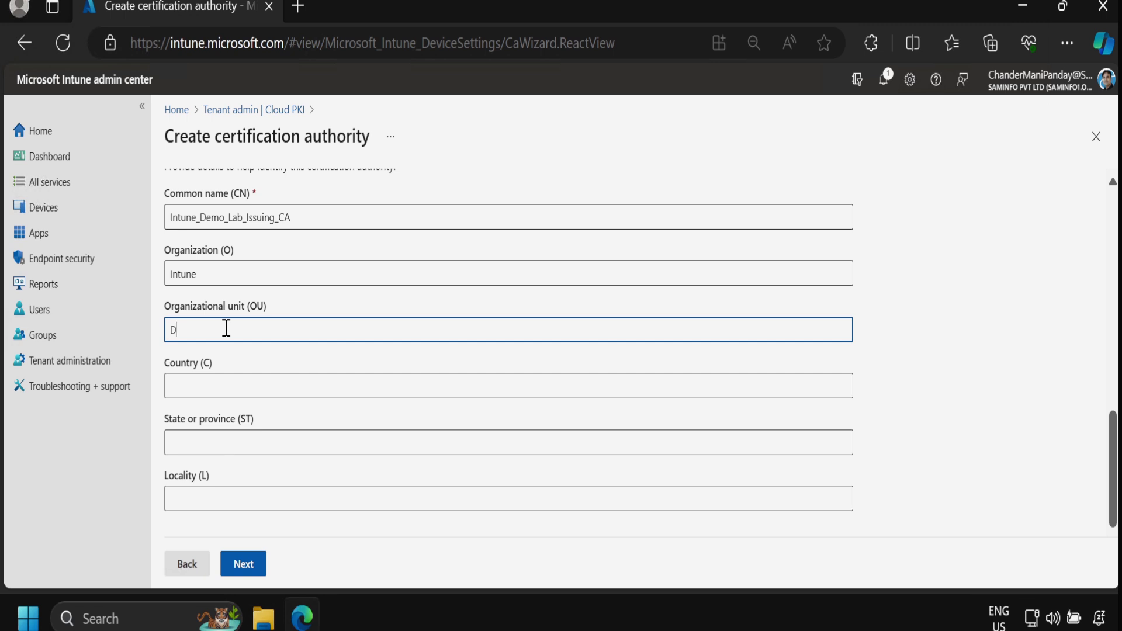
pyautogui.click(221, 390)
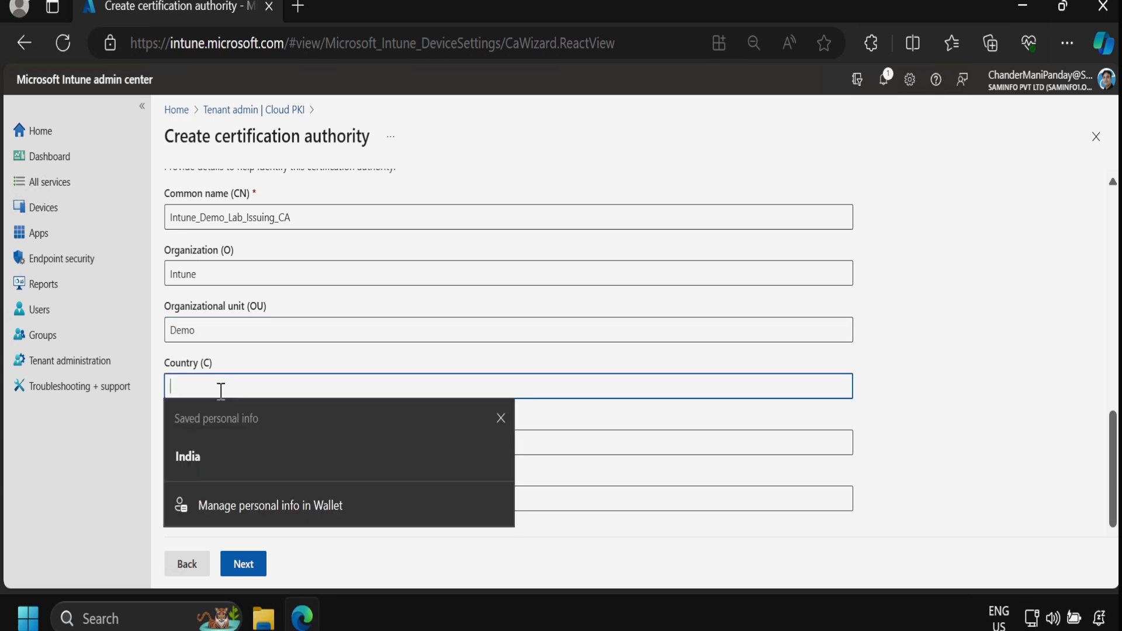
pyautogui.write('In')
pyautogui.click(952, 454)
# Create the issuing CA with the encryption inherited from the root CA and the Default scope tag.
pyautogui.scroll(-2, 1114, 456)
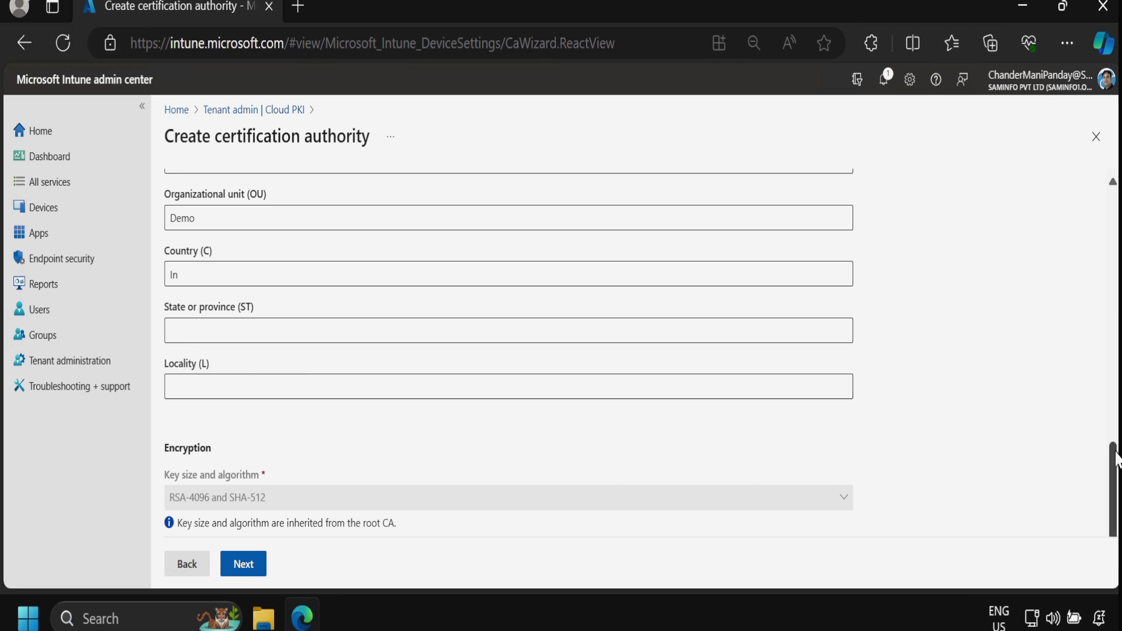
pyautogui.scroll(-1, 1115, 462)
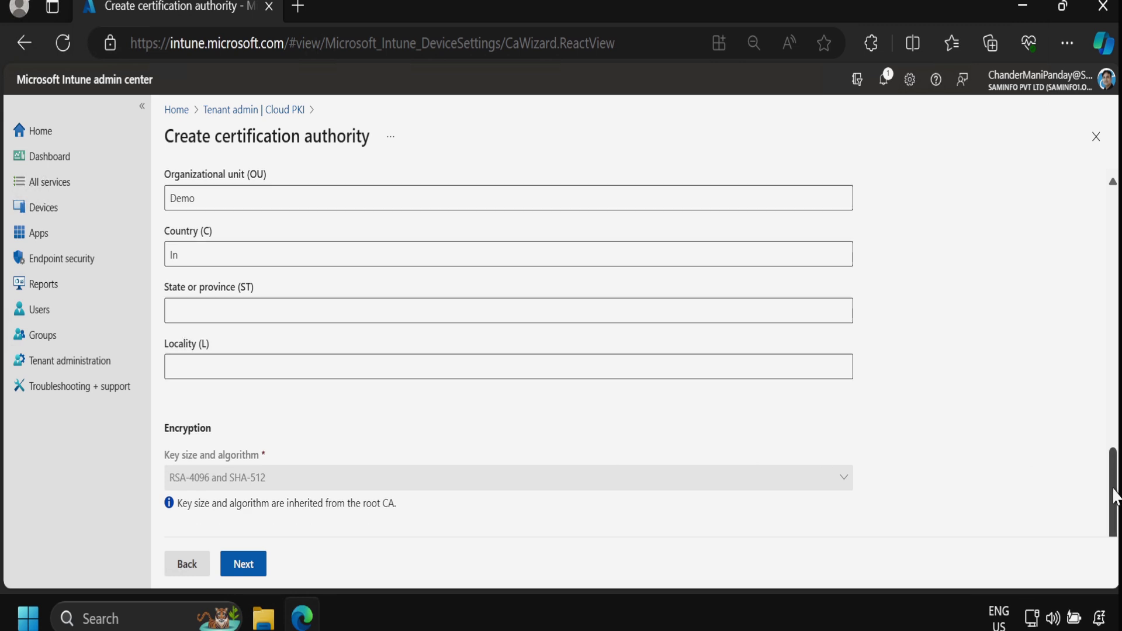
pyautogui.click(243, 565)
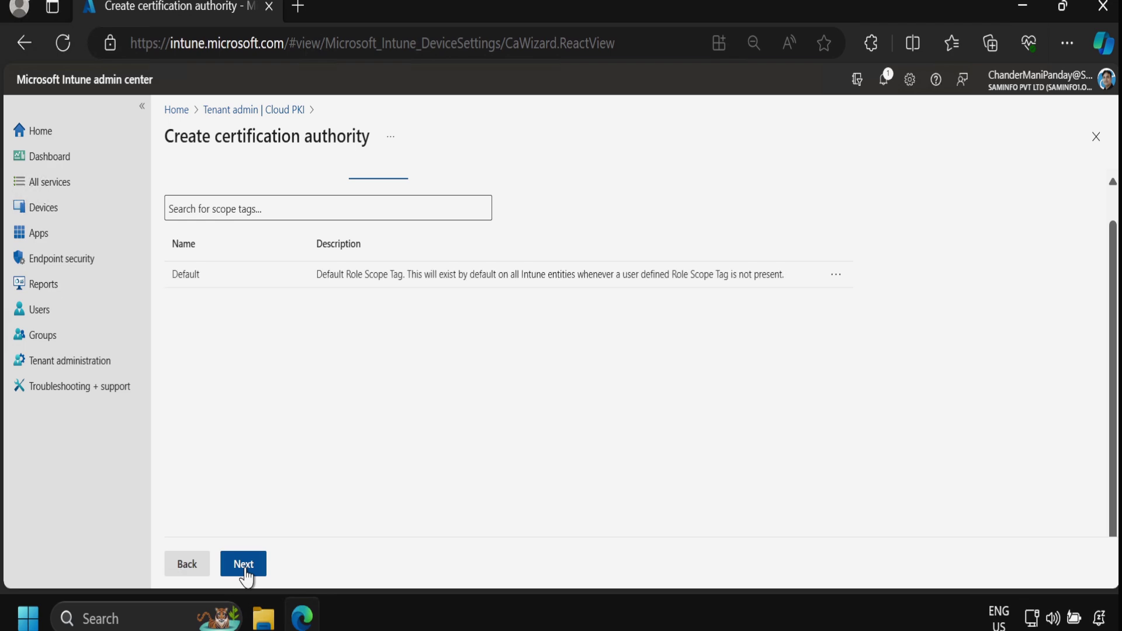
pyautogui.click(250, 573)
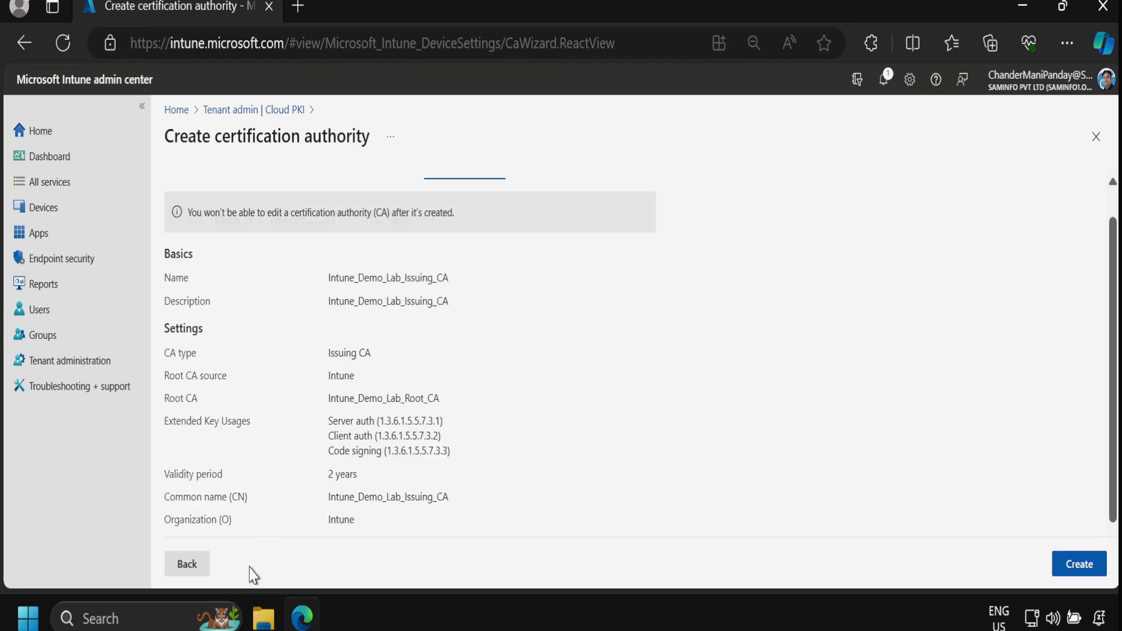
pyautogui.click(1075, 572)
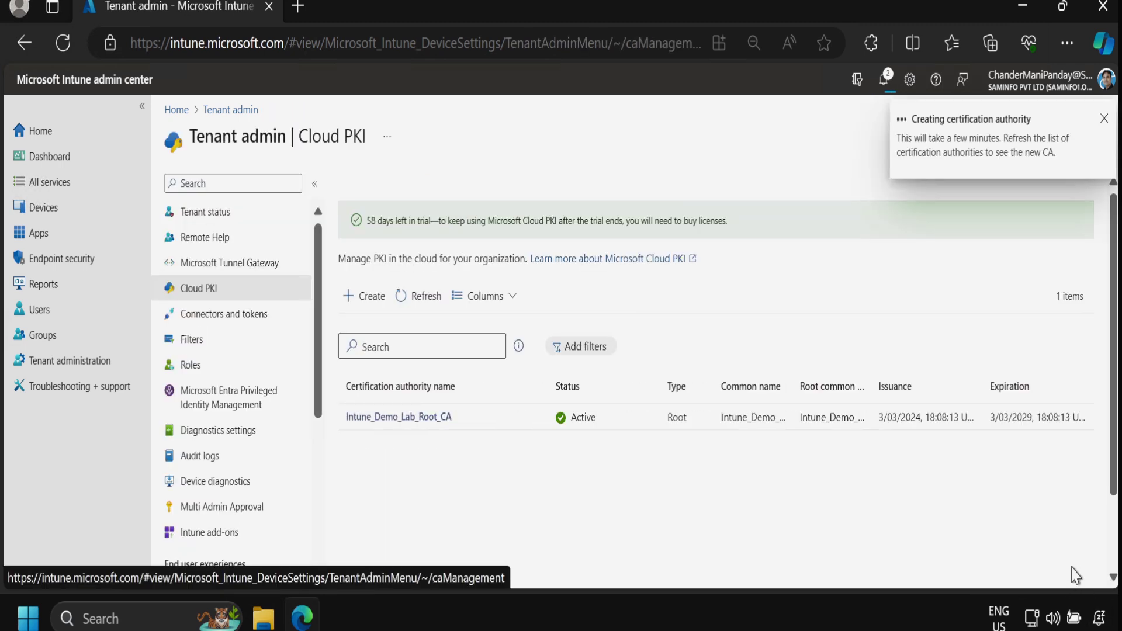
# Refresh the certification authority list, then download the Intune_Demo_Lab_Root_CA certificate and keep the file.
pyautogui.click(426, 307)
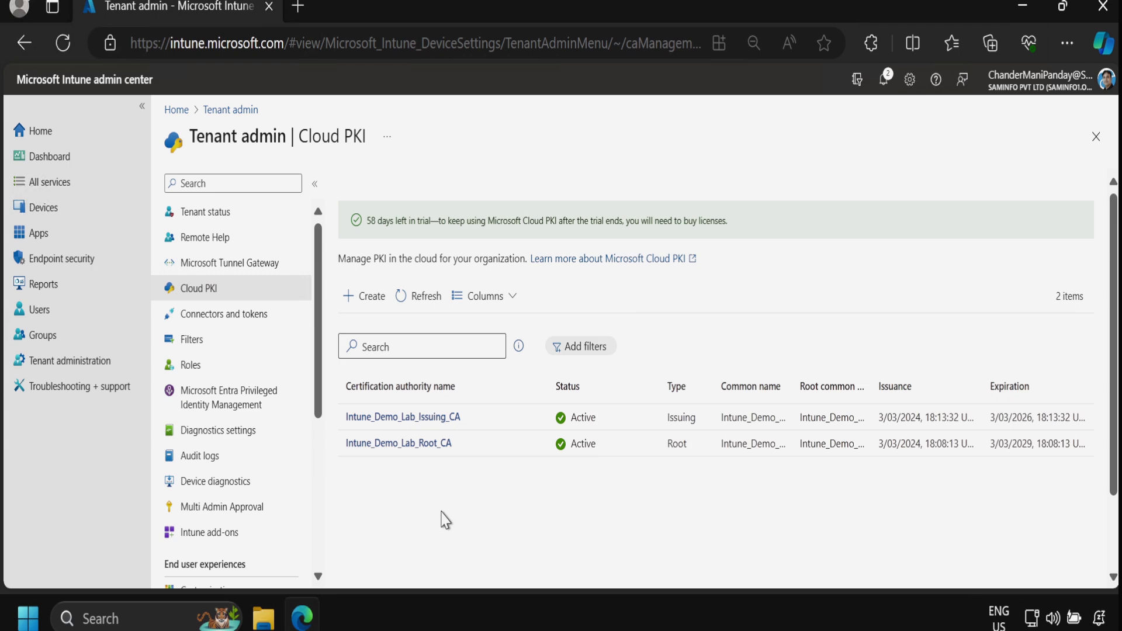
pyautogui.click(418, 450)
pyautogui.scroll(-2, 409, 468)
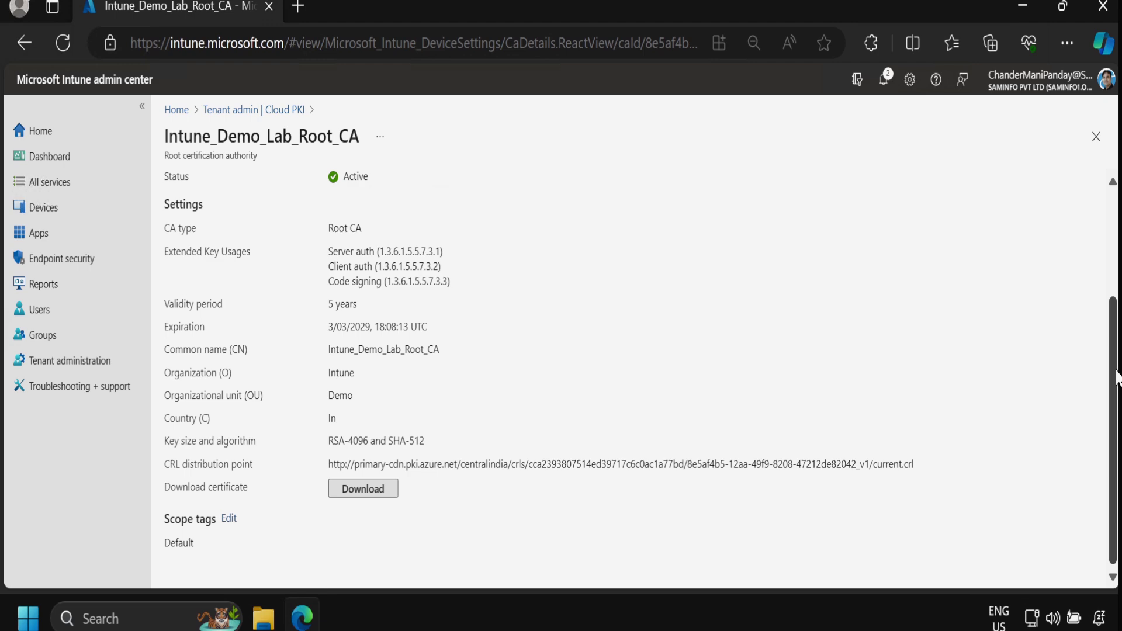
pyautogui.click(362, 494)
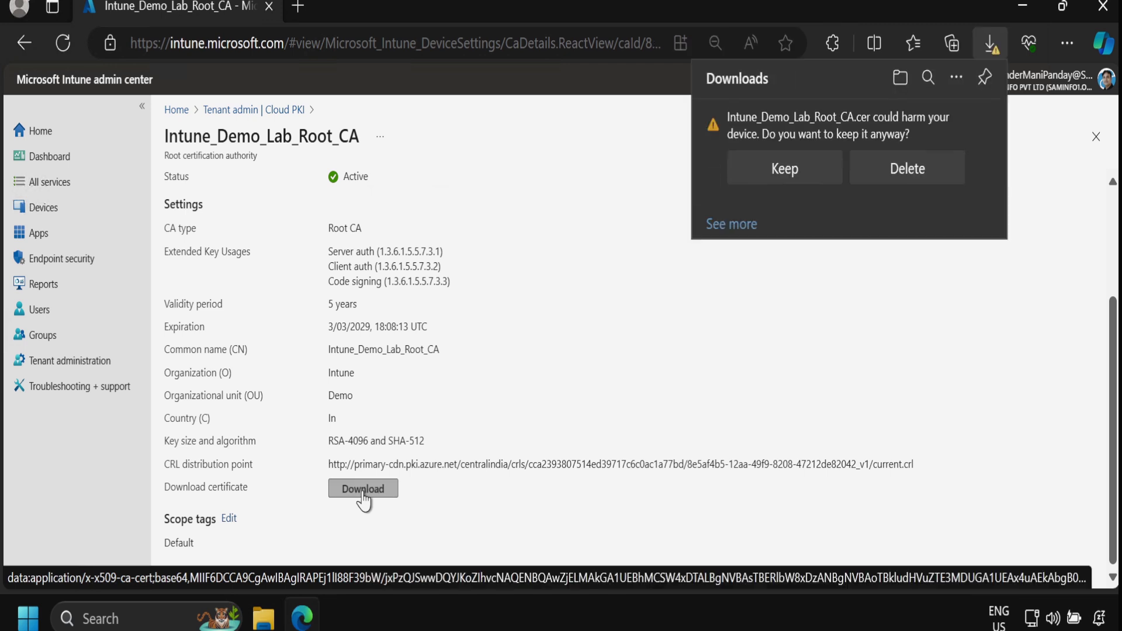
pyautogui.click(787, 174)
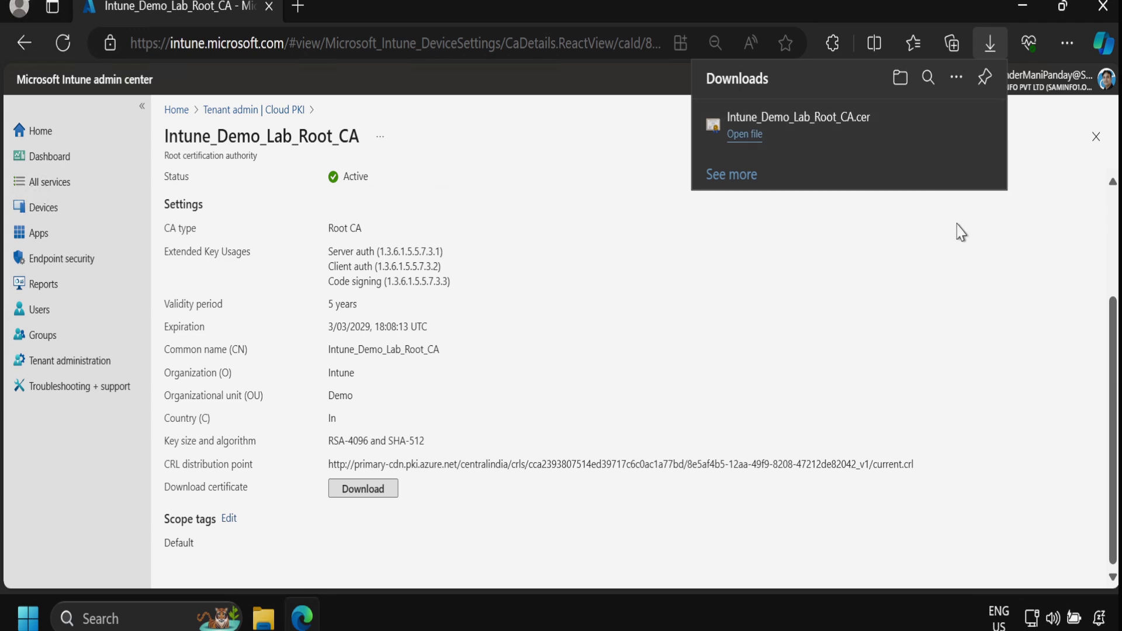
# Download the certificate of Intune_Demo_Lab_Issuing_CA from its properties and keep the file.
pyautogui.click(278, 114)
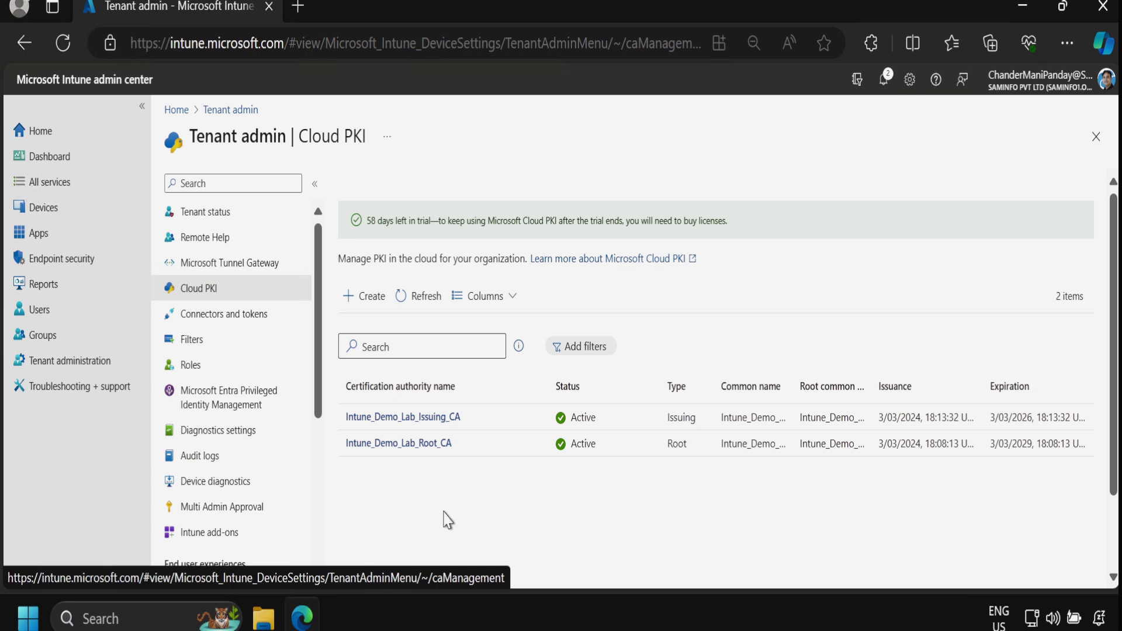
pyautogui.click(441, 418)
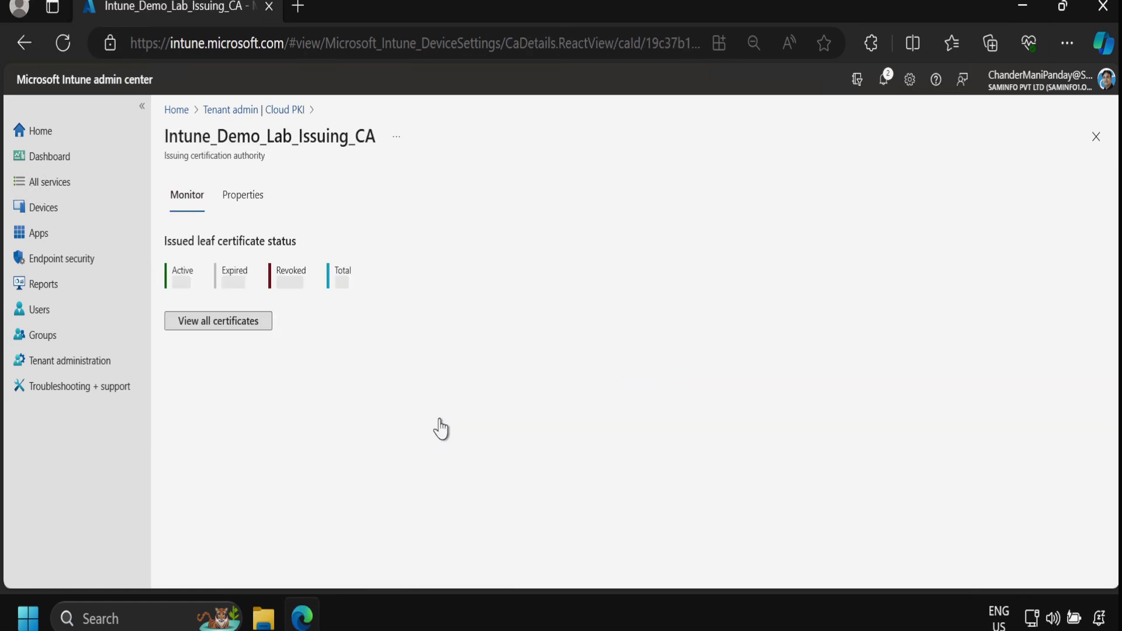
pyautogui.click(245, 198)
pyautogui.scroll(-3, 1105, 407)
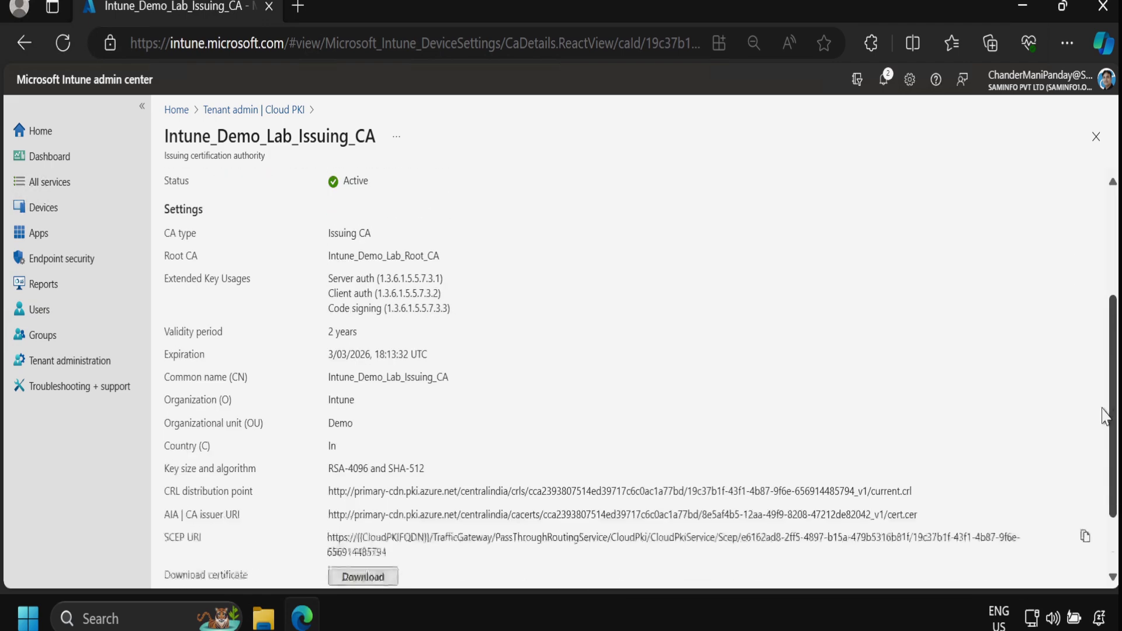
pyautogui.scroll(-2, 1105, 406)
pyautogui.click(371, 500)
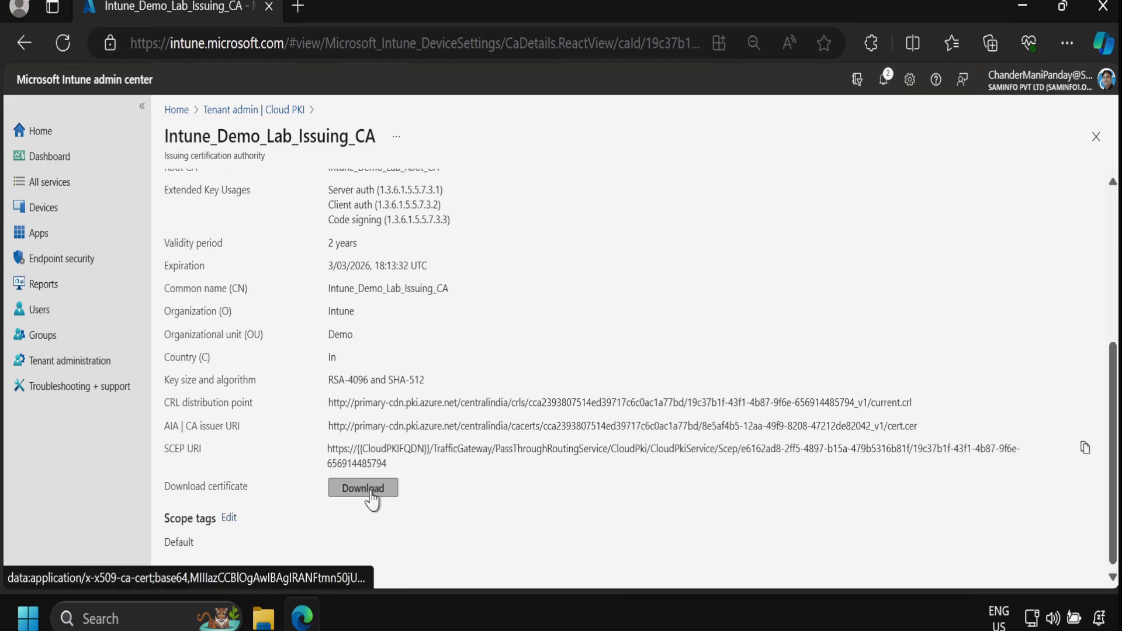
pyautogui.click(794, 170)
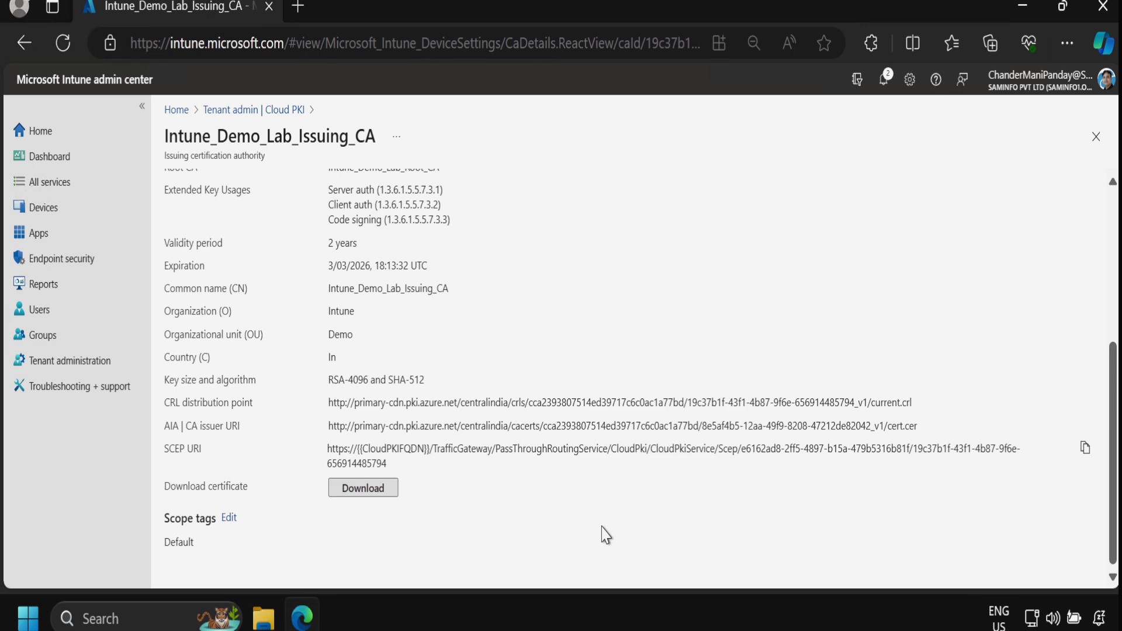
# Start a new Windows device configuration profile for Windows 10 and later from the Trusted certificate template.
pyautogui.click(45, 216)
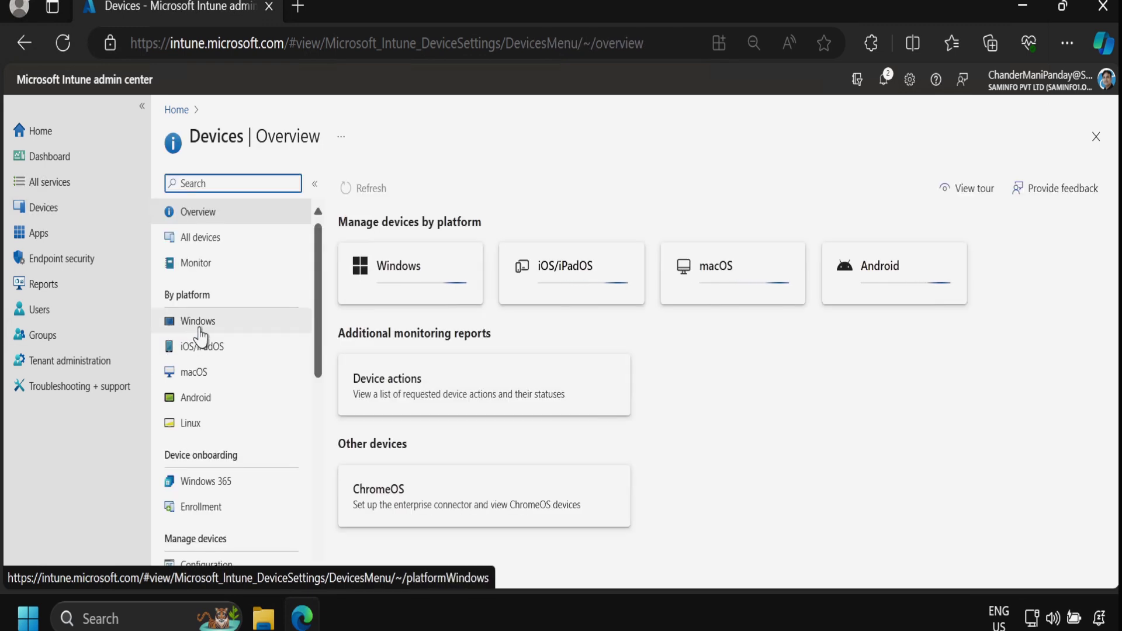
pyautogui.click(200, 326)
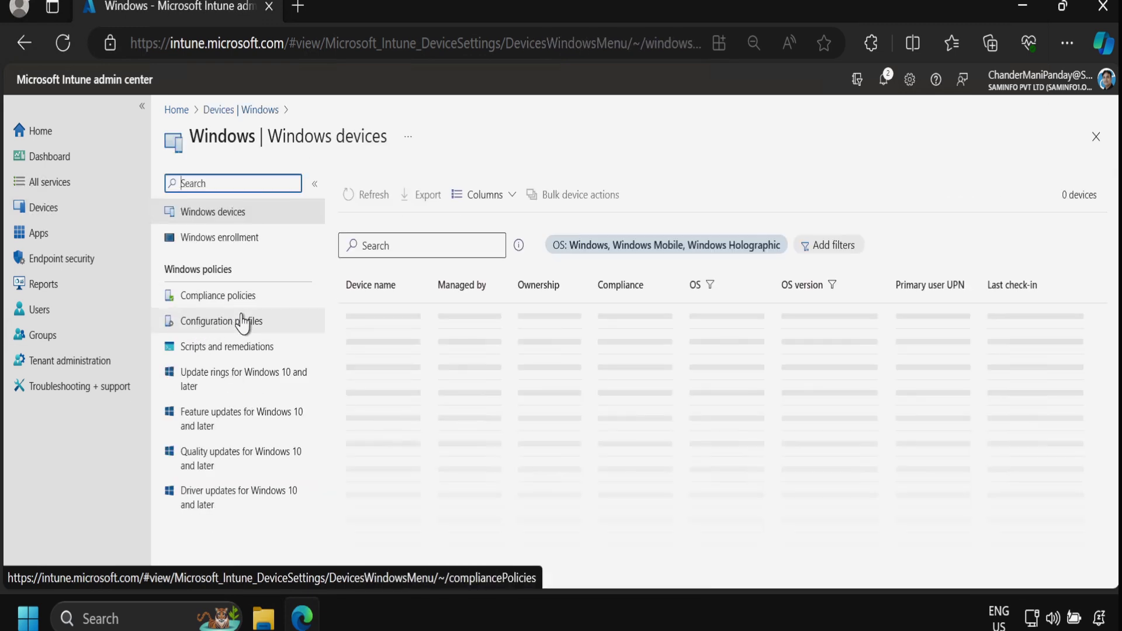
pyautogui.click(236, 328)
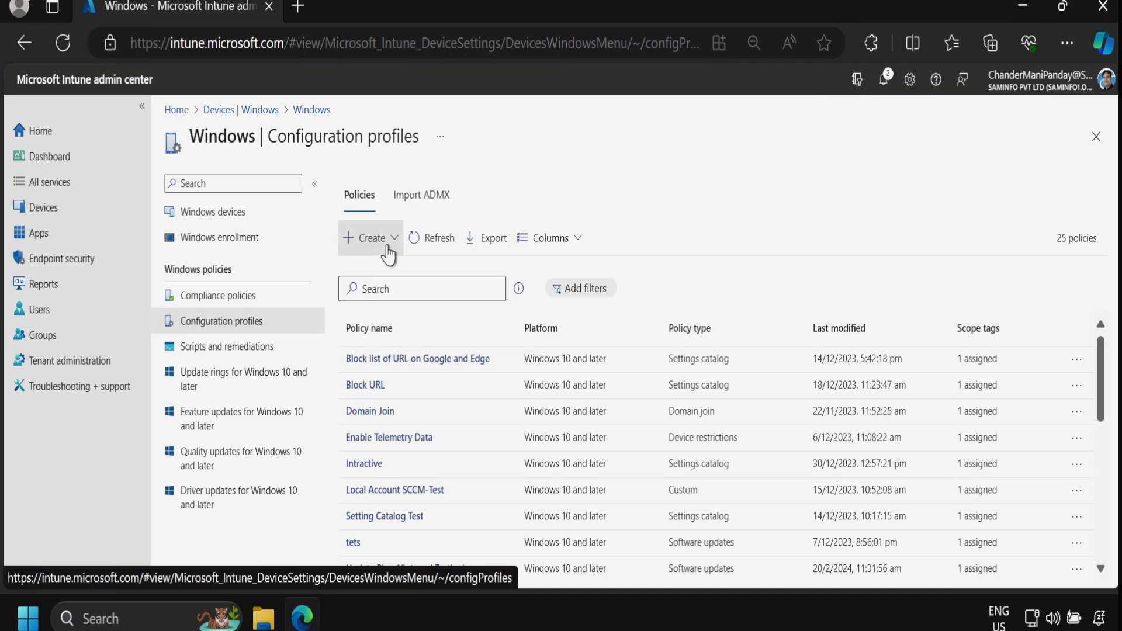
pyautogui.click(387, 248)
pyautogui.click(382, 271)
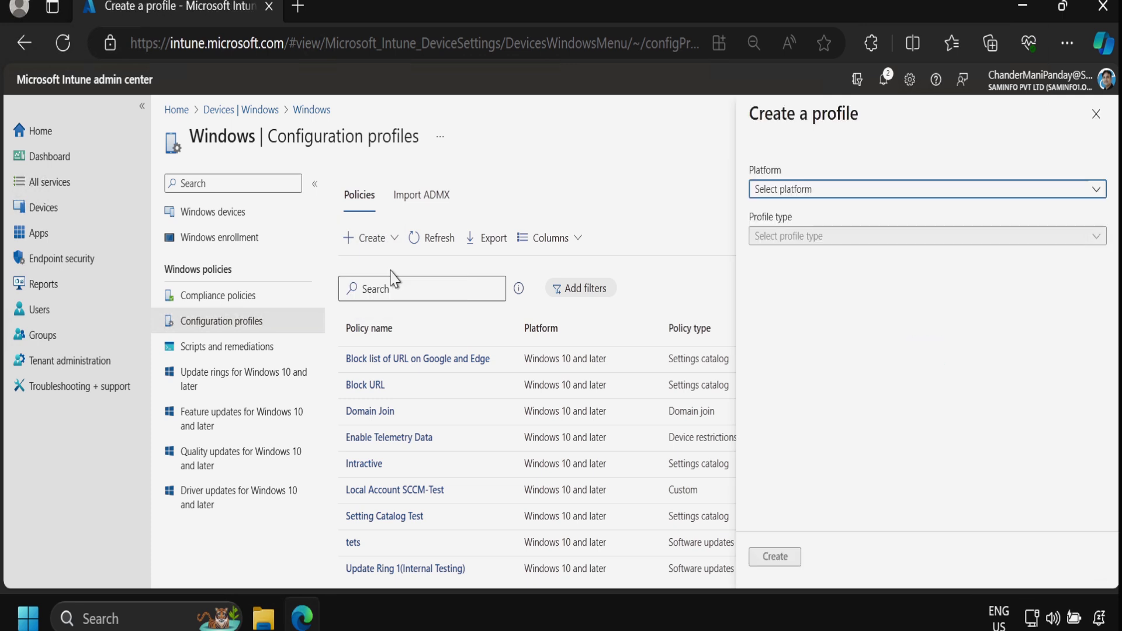
pyautogui.click(900, 198)
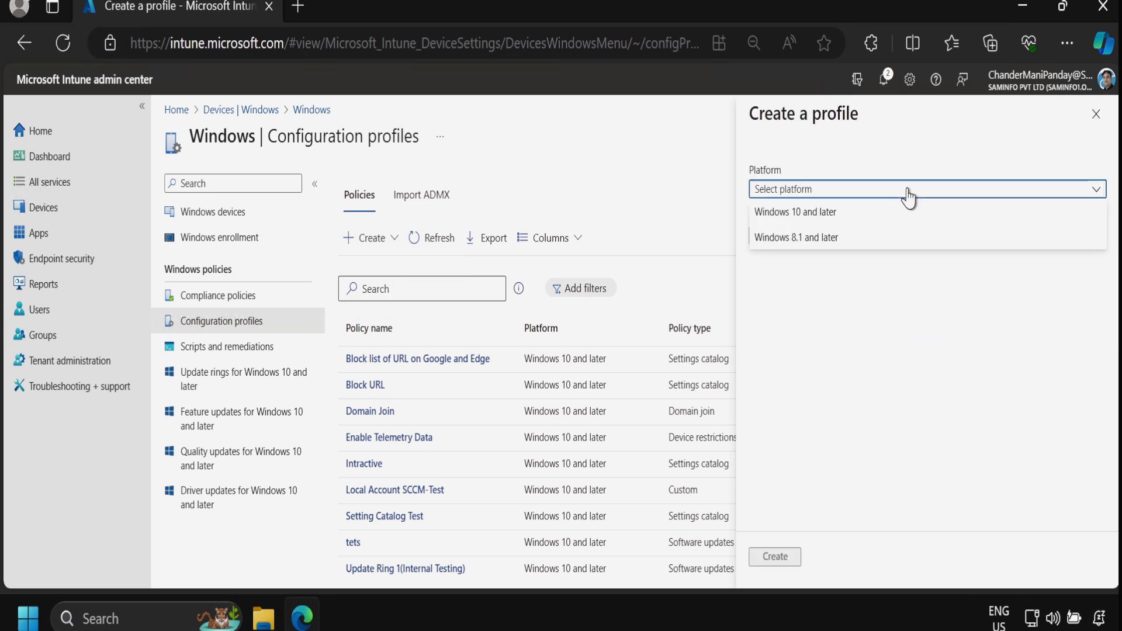
pyautogui.click(810, 220)
pyautogui.click(804, 236)
pyautogui.click(776, 285)
pyautogui.moveTo(1112, 234); pyautogui.dragTo(1118, 412)
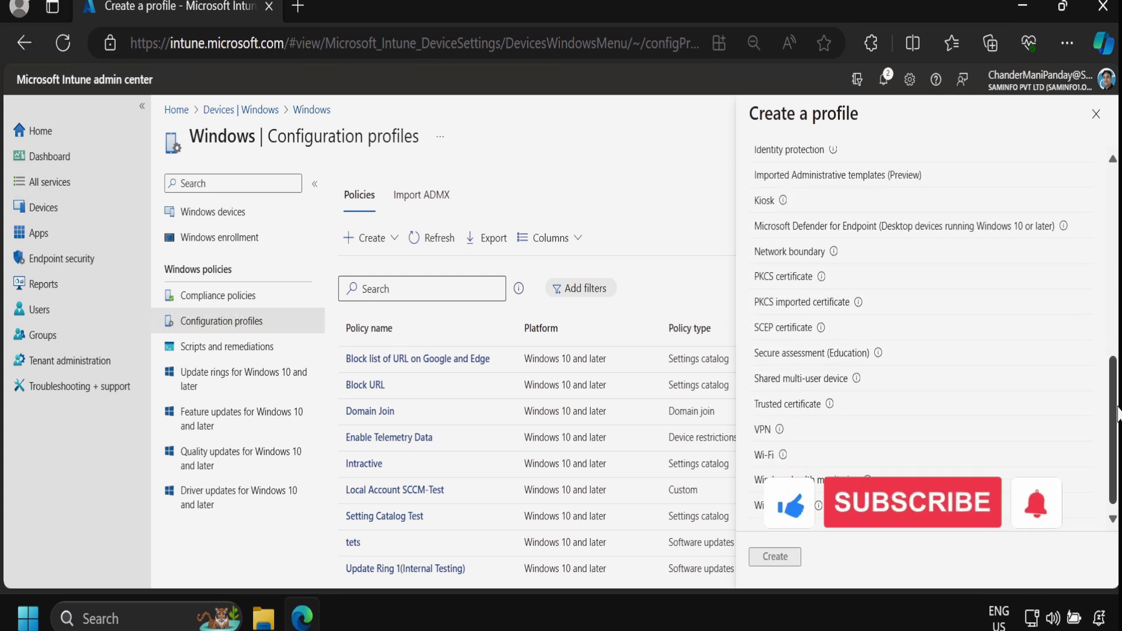
pyautogui.click(800, 409)
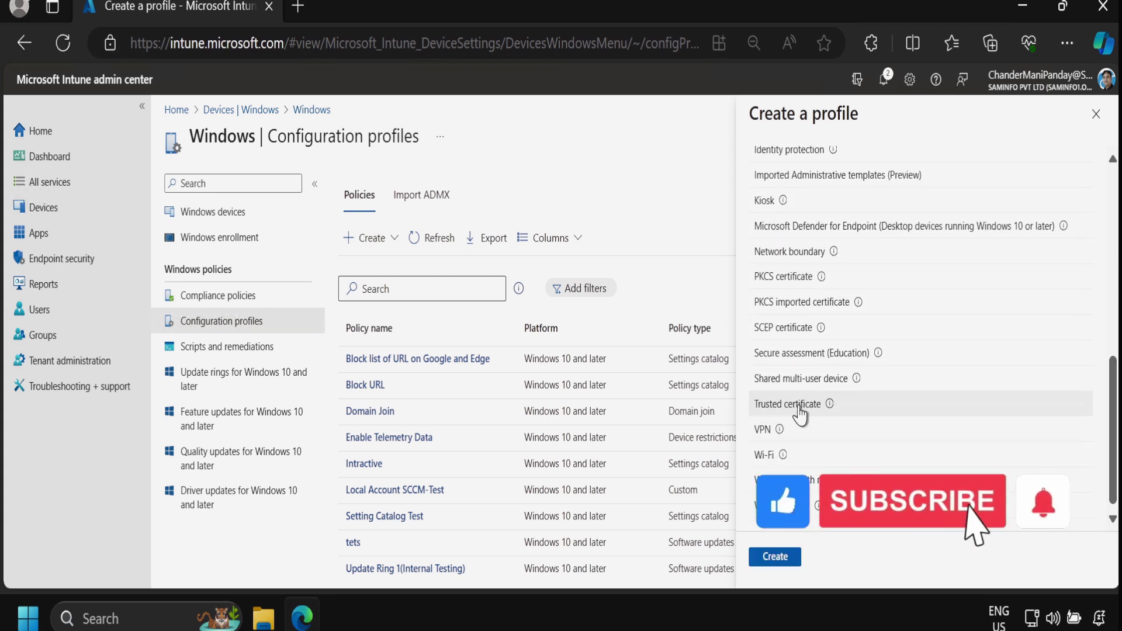
pyautogui.click(783, 560)
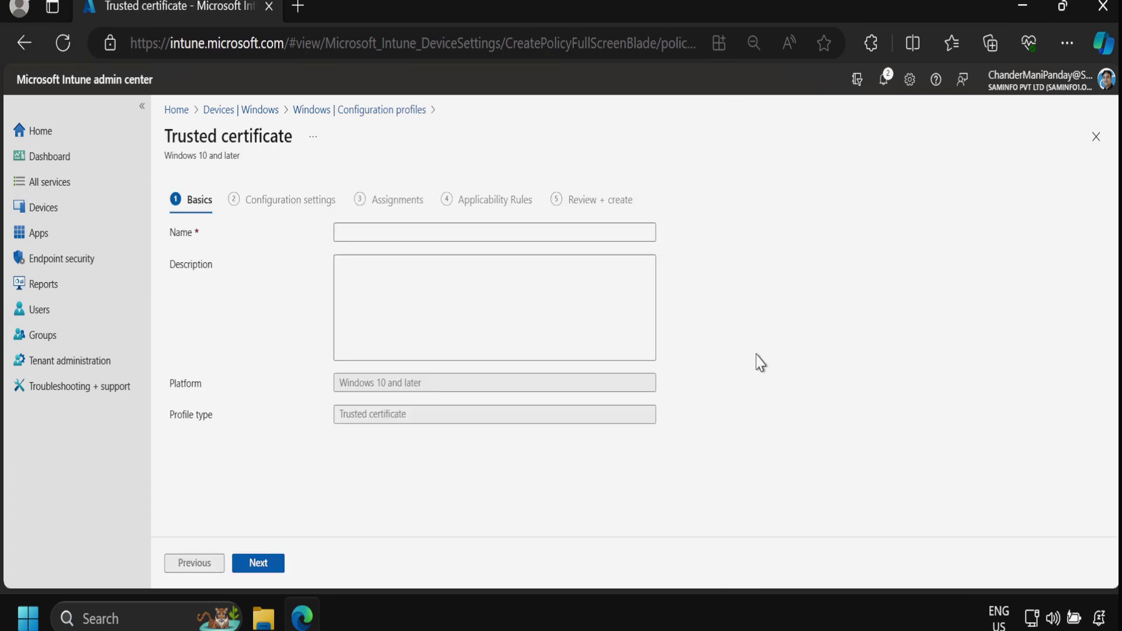
# Name the trusted certificate profile Intune_Demo_Lab_Root_CA and continue to its configuration settings.
pyautogui.click(401, 233)
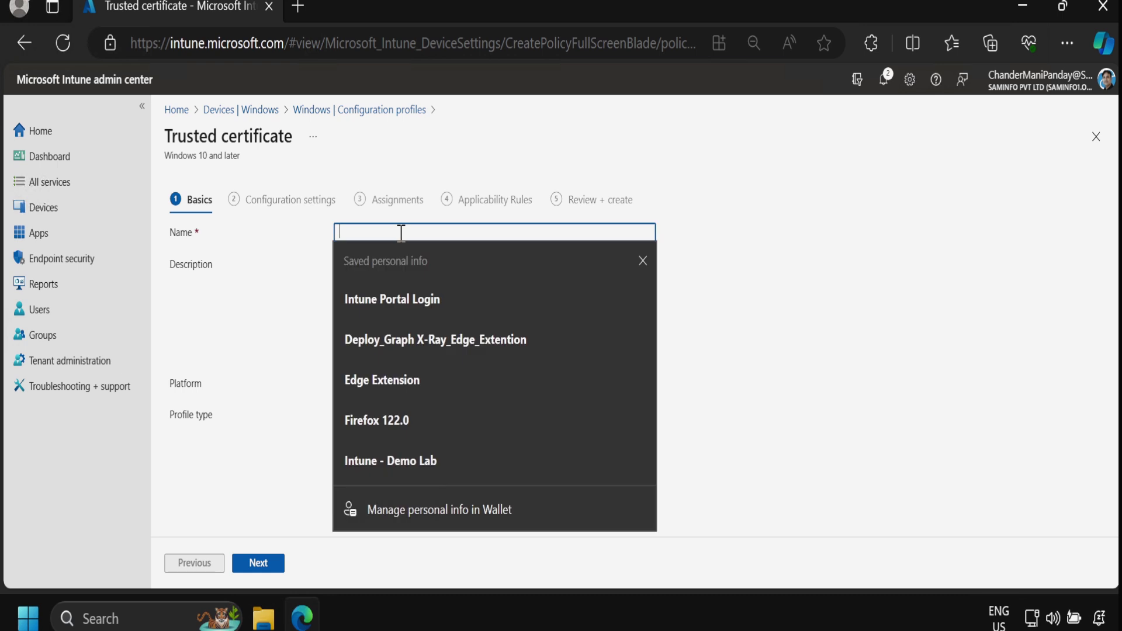
pyautogui.write('Intune_Demo_Lab_Root_CA')
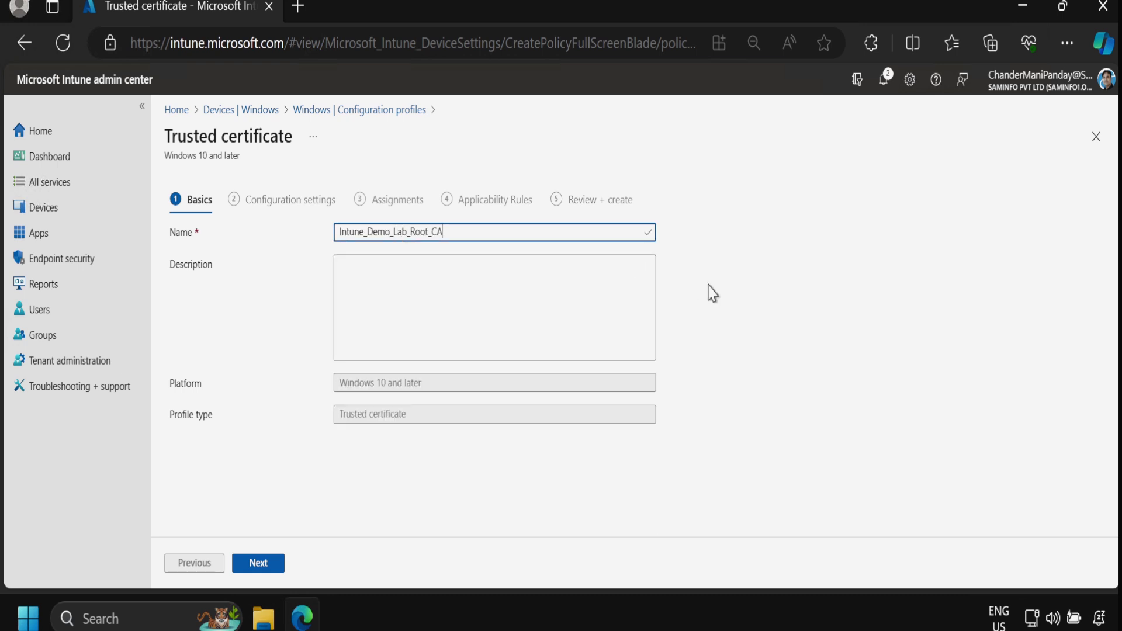
pyautogui.click(260, 568)
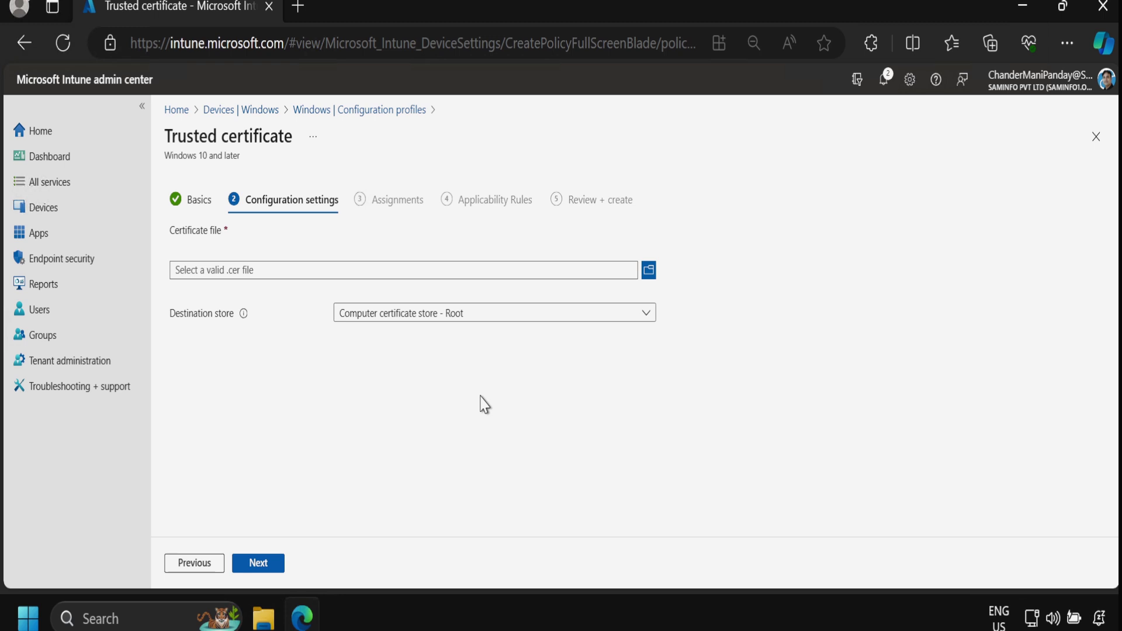
# Upload Intune_Demo_Lab_Root_CA.cer as the certificate file, keeping Computer certificate store - Root as the destination store.
pyautogui.click(649, 271)
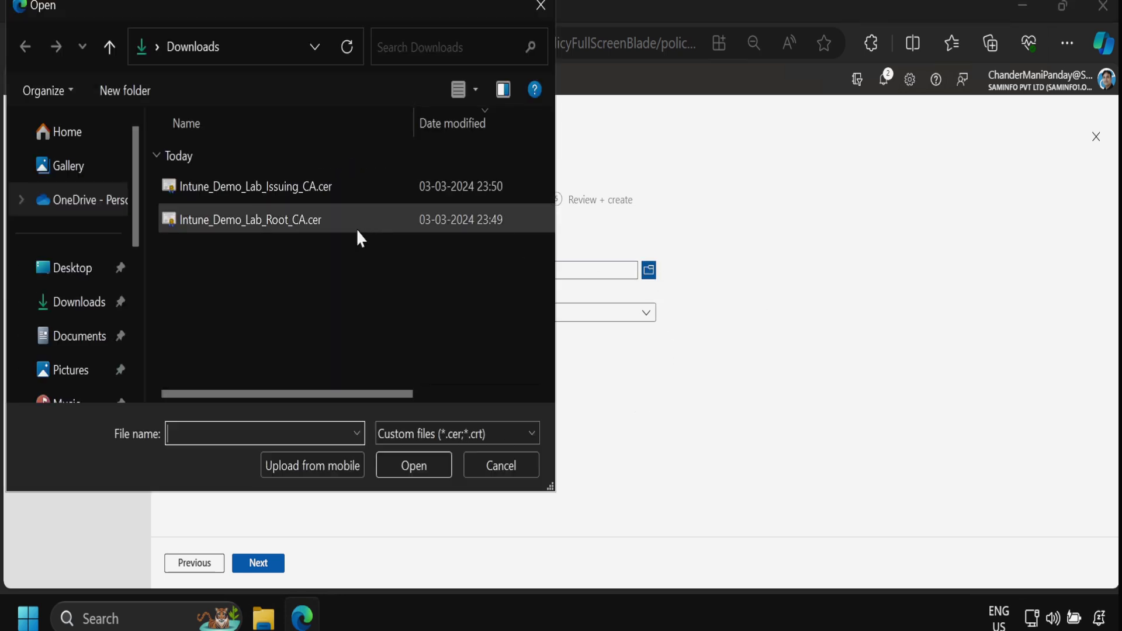
pyautogui.click(298, 228)
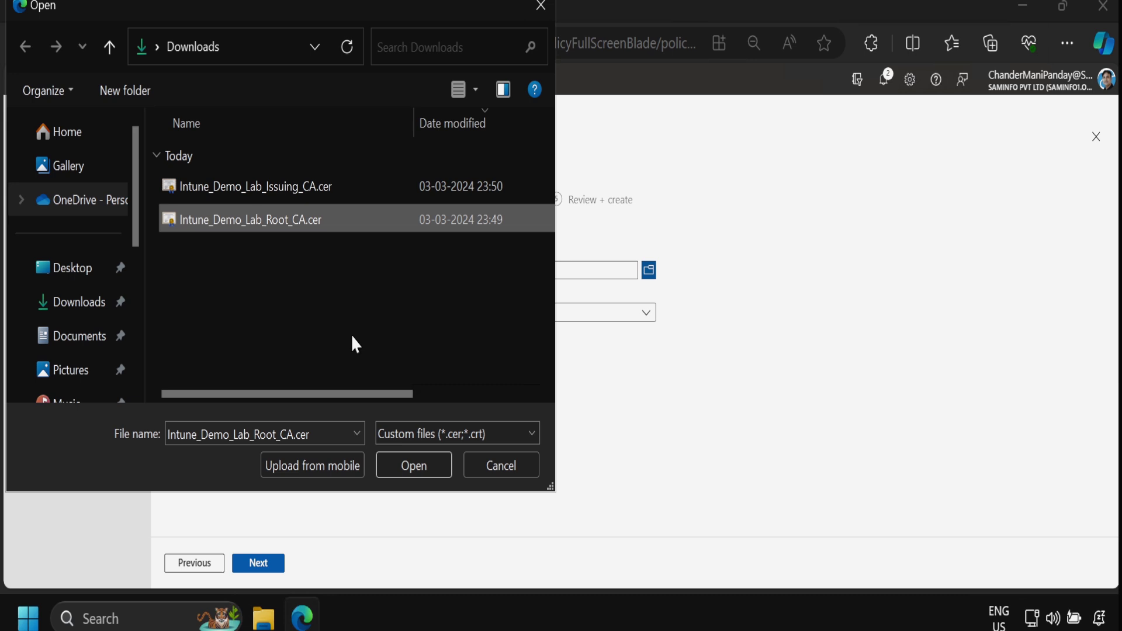
pyautogui.click(430, 479)
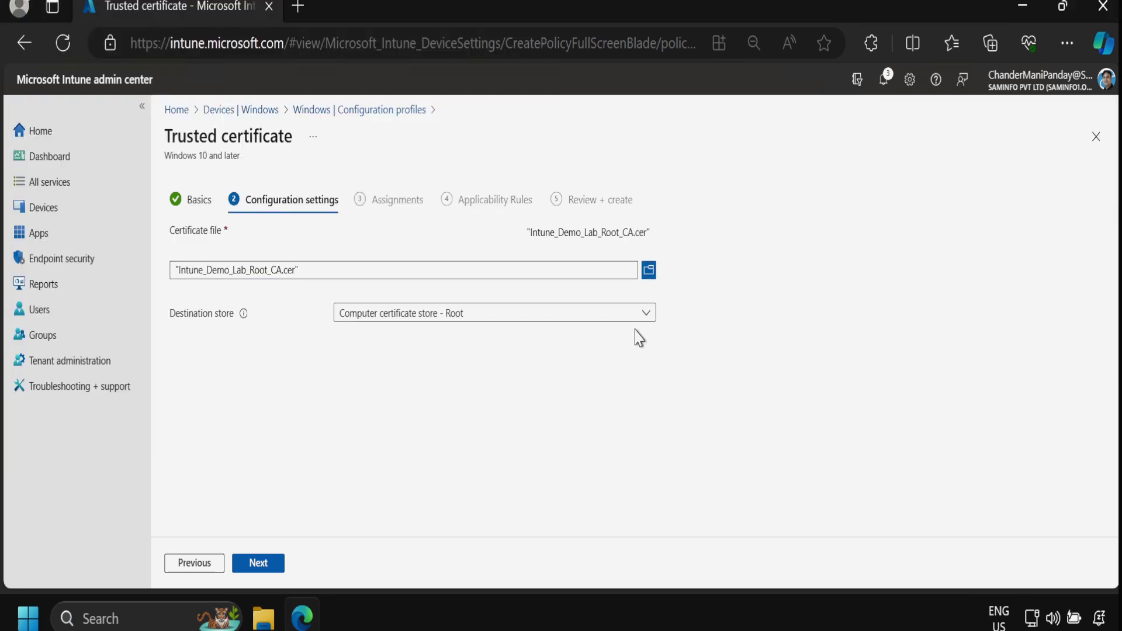
pyautogui.click(646, 313)
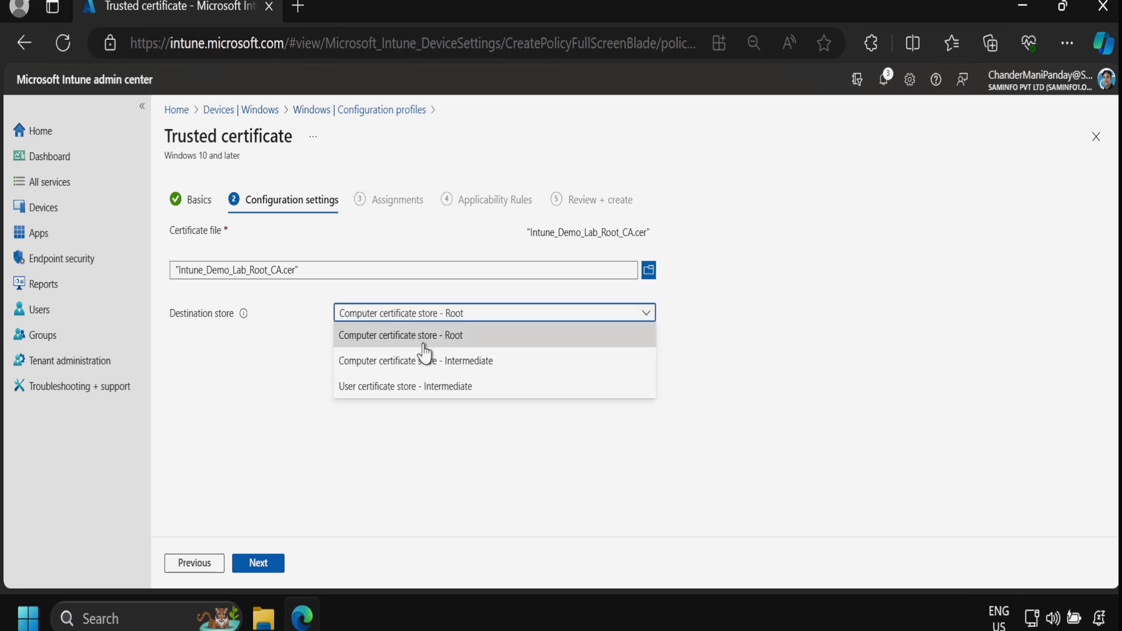
pyautogui.click(689, 358)
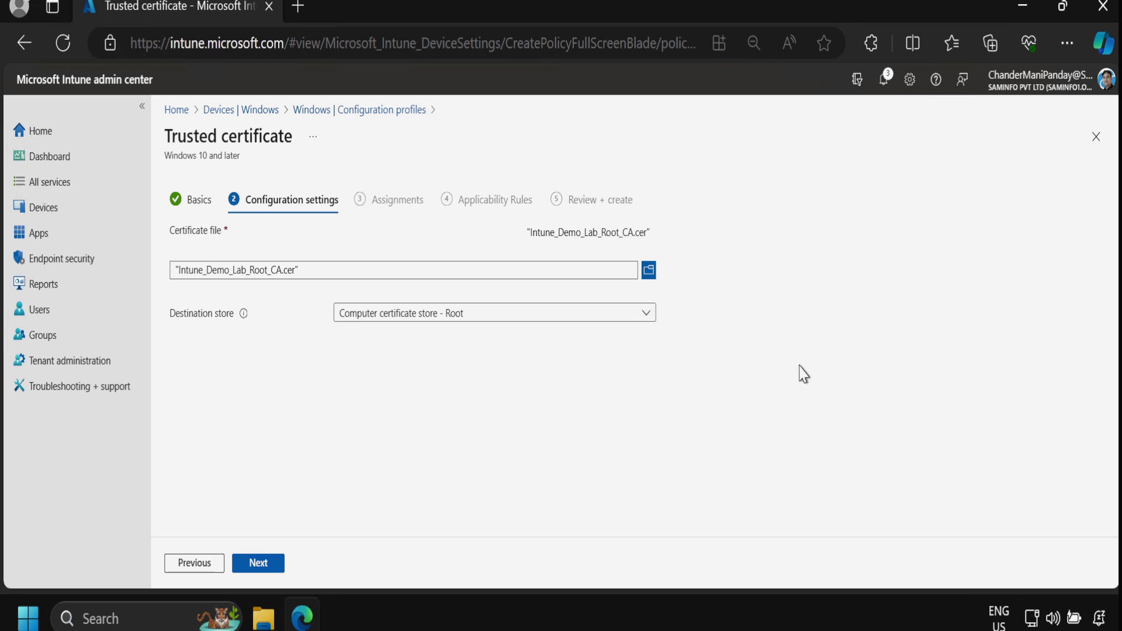
pyautogui.click(268, 564)
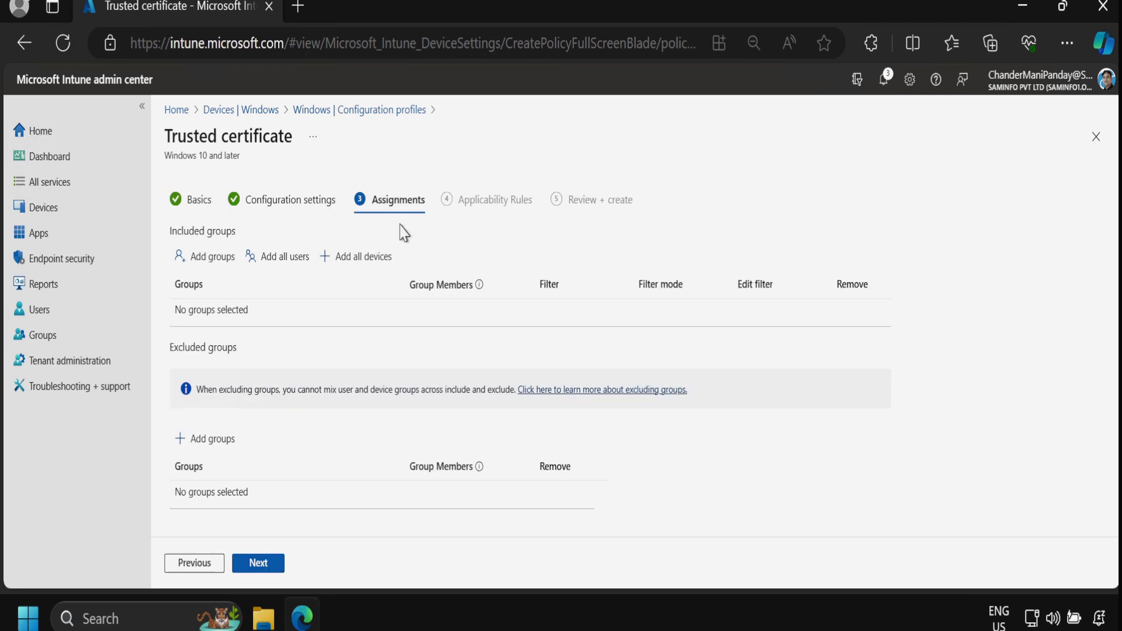
# Assign the root CA profile to all devices and create it without applicability rules.
pyautogui.click(357, 261)
pyautogui.click(277, 565)
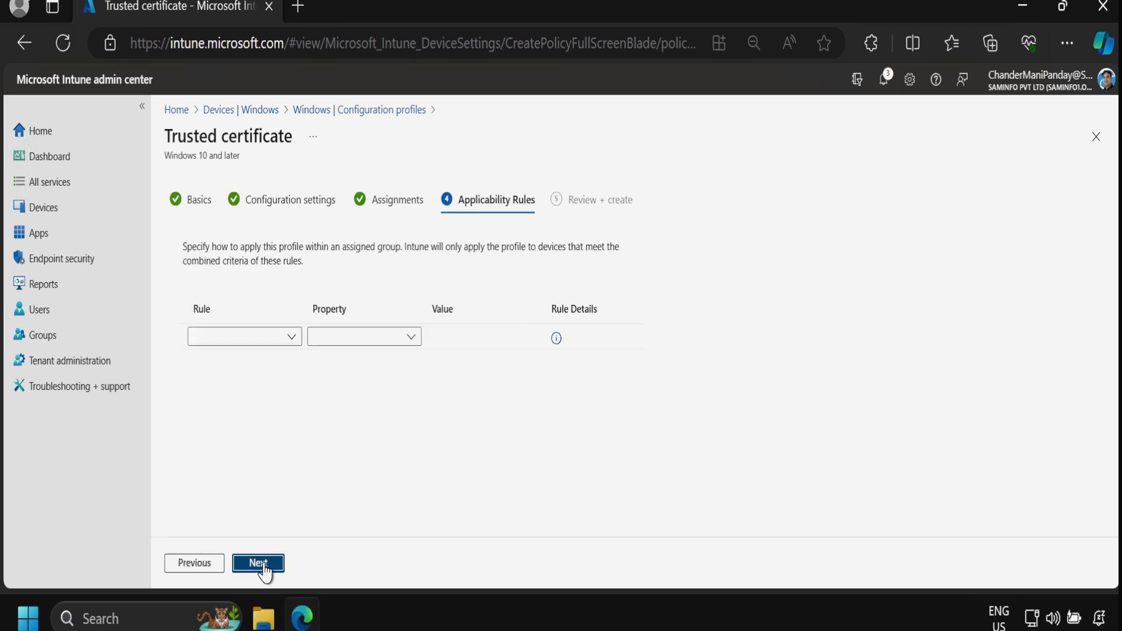
pyautogui.click(264, 567)
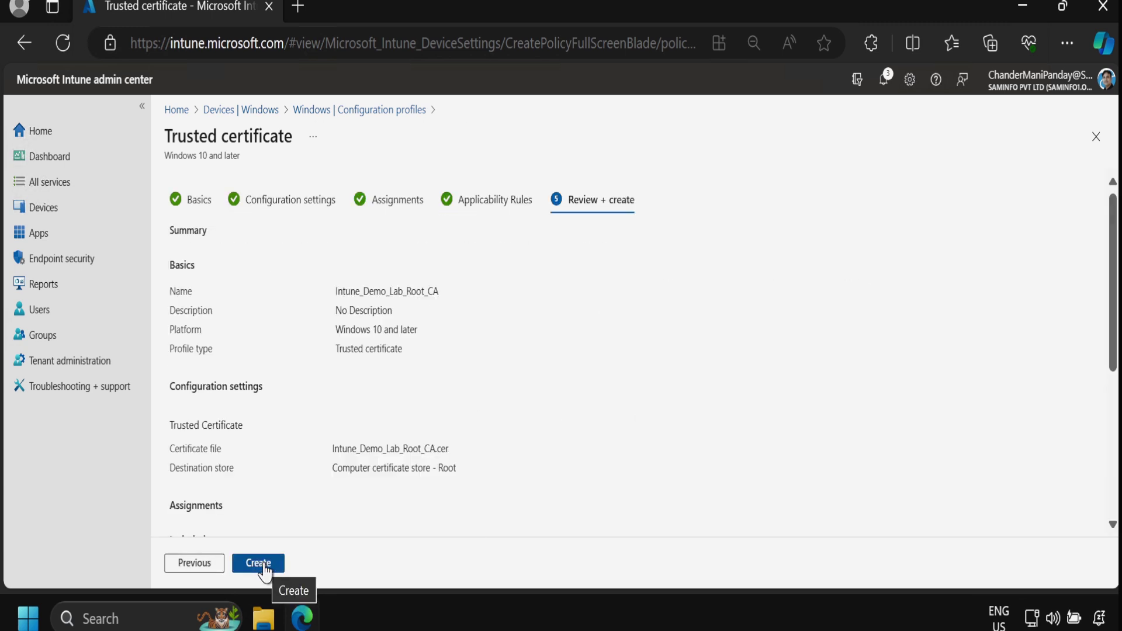
pyautogui.click(263, 566)
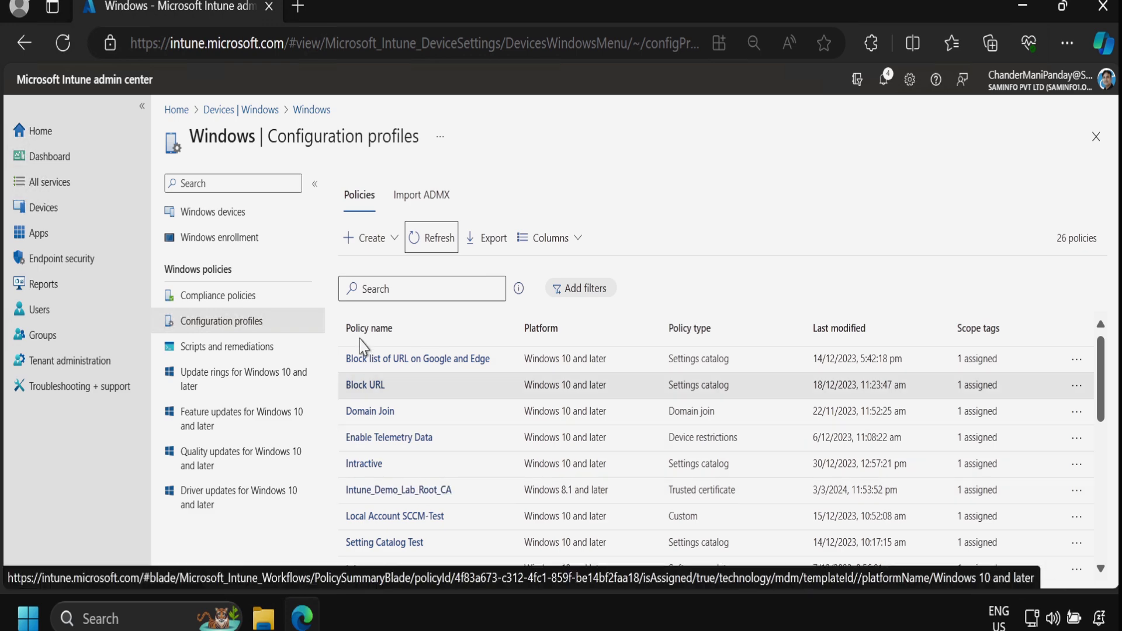
# Start a second Windows 10 and later configuration profile from the Trusted certificate template.
pyautogui.click(371, 245)
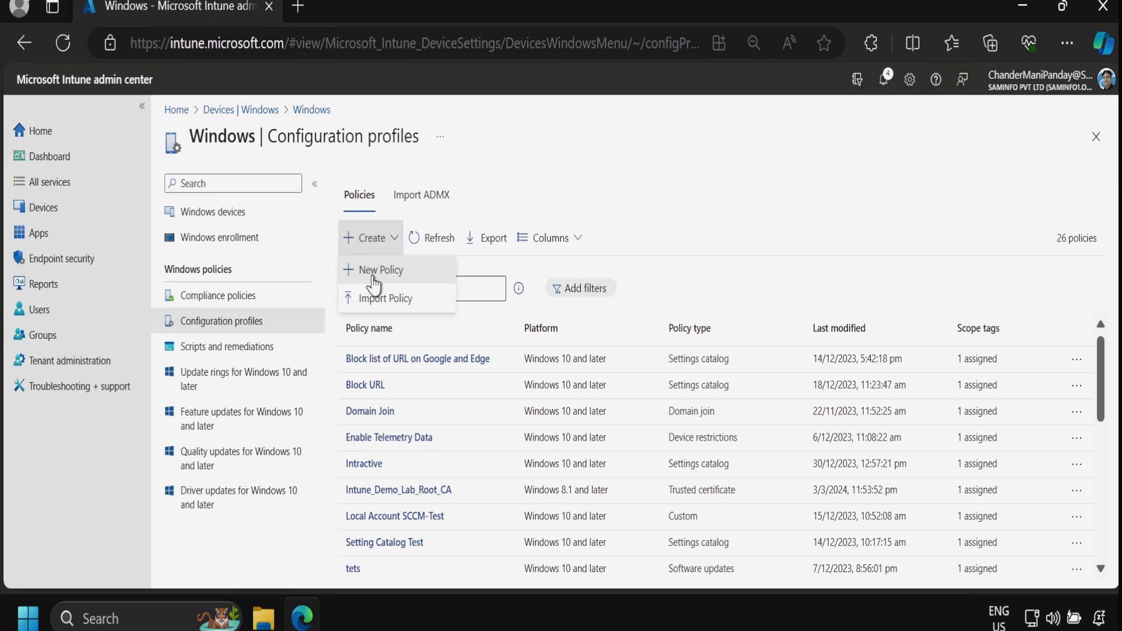
pyautogui.click(374, 265)
pyautogui.click(792, 193)
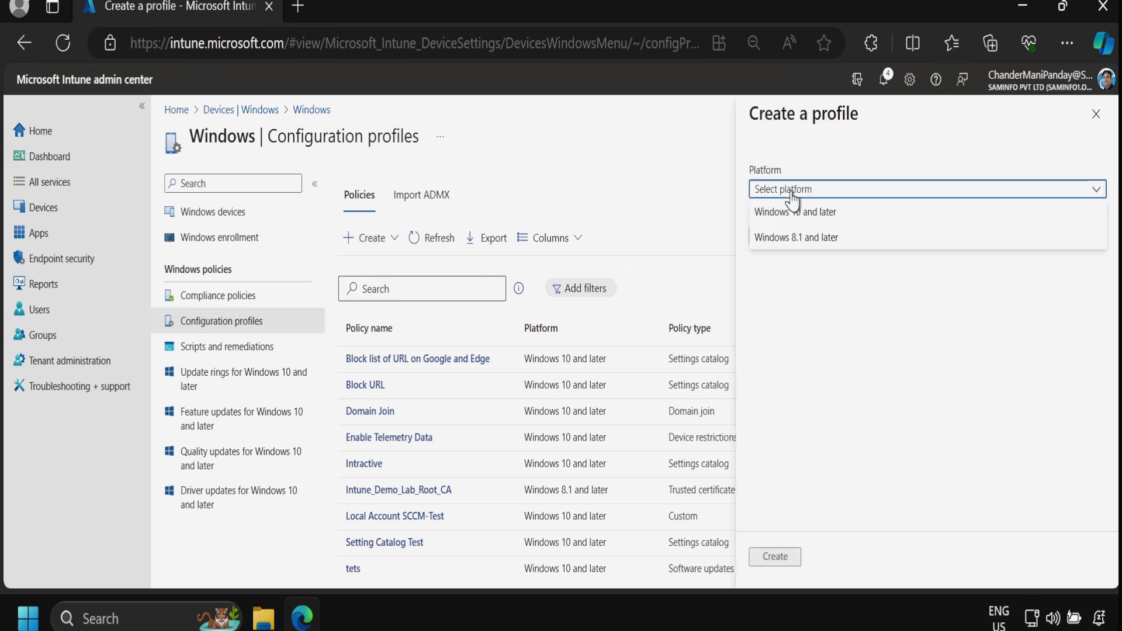
pyautogui.click(819, 216)
pyautogui.click(849, 237)
pyautogui.click(875, 238)
pyautogui.click(875, 238)
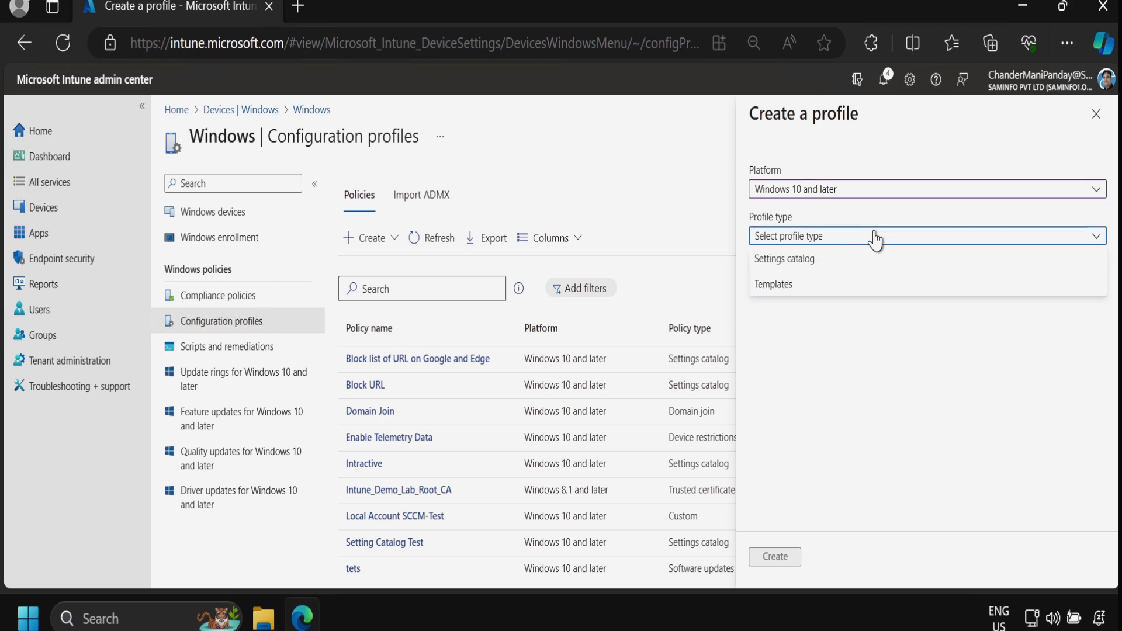
pyautogui.click(777, 283)
pyautogui.scroll(-10, 773, 450)
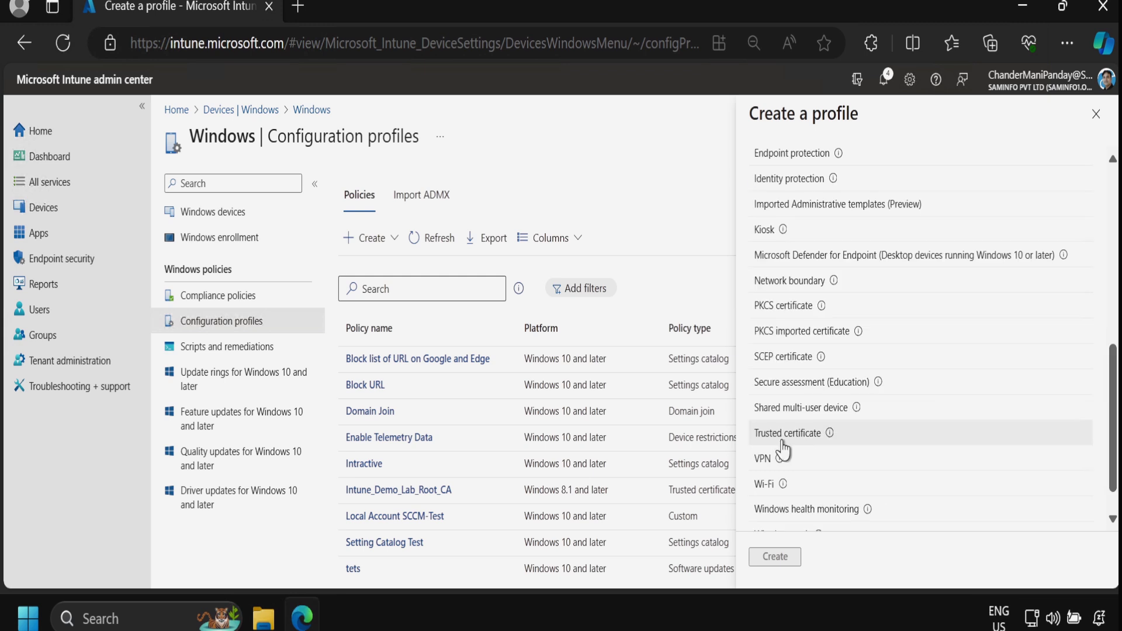
pyautogui.click(782, 437)
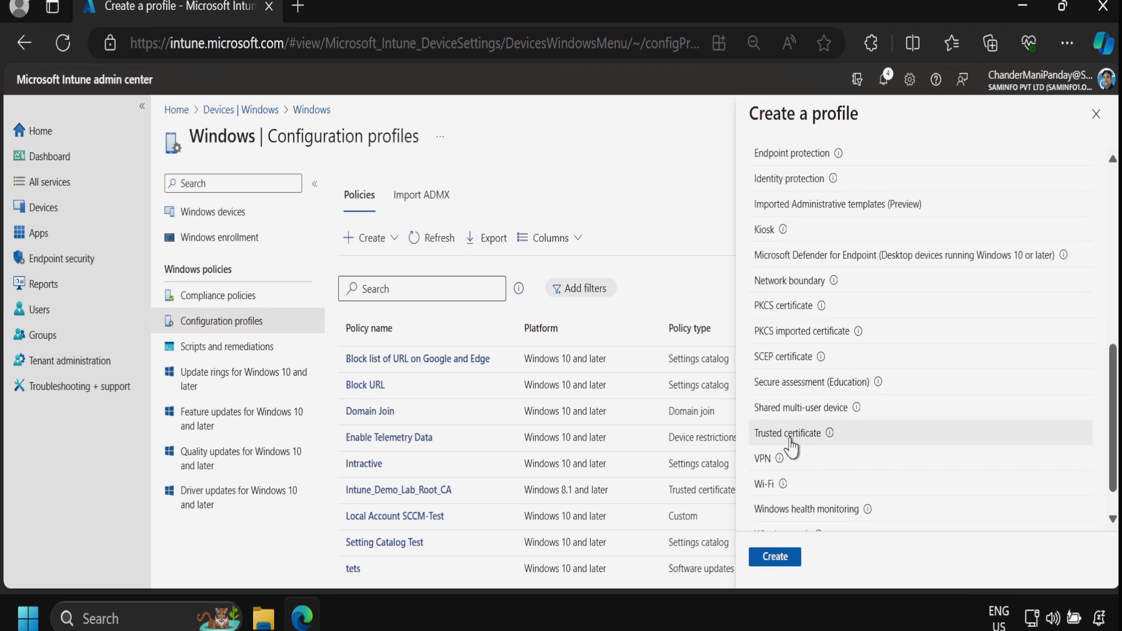
pyautogui.click(776, 556)
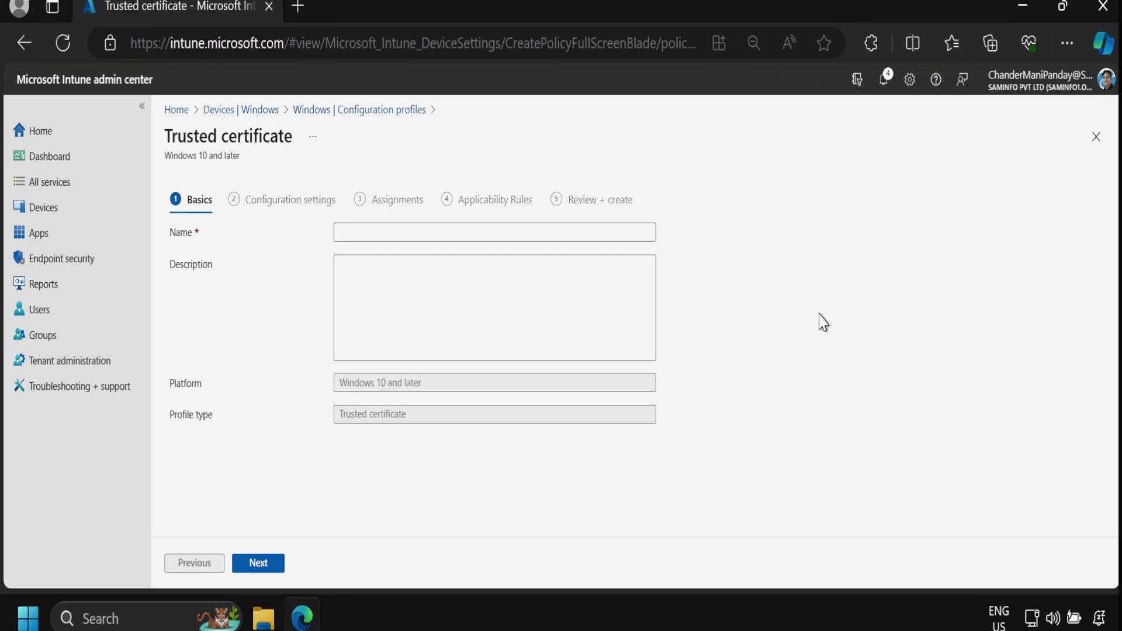
# Name the trusted certificate profile Intune_Demo_Lab_Issuing_CA and continue to its configuration settings.
pyautogui.click(464, 236)
pyautogui.write('Intune_Demo_Lab_Issuing_CA')
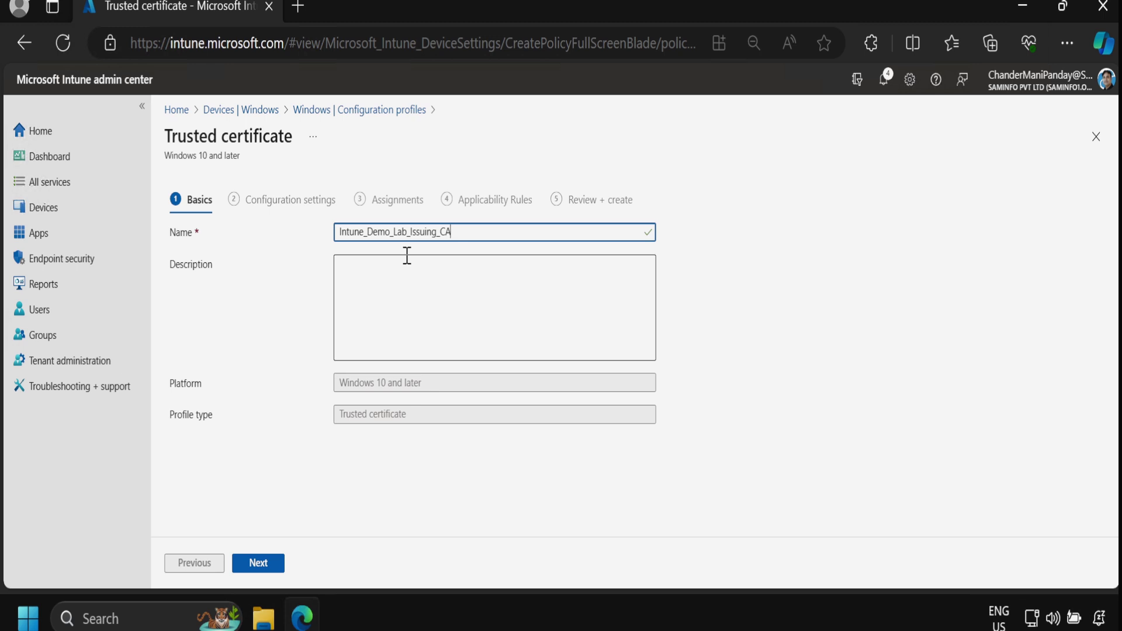
pyautogui.click(260, 564)
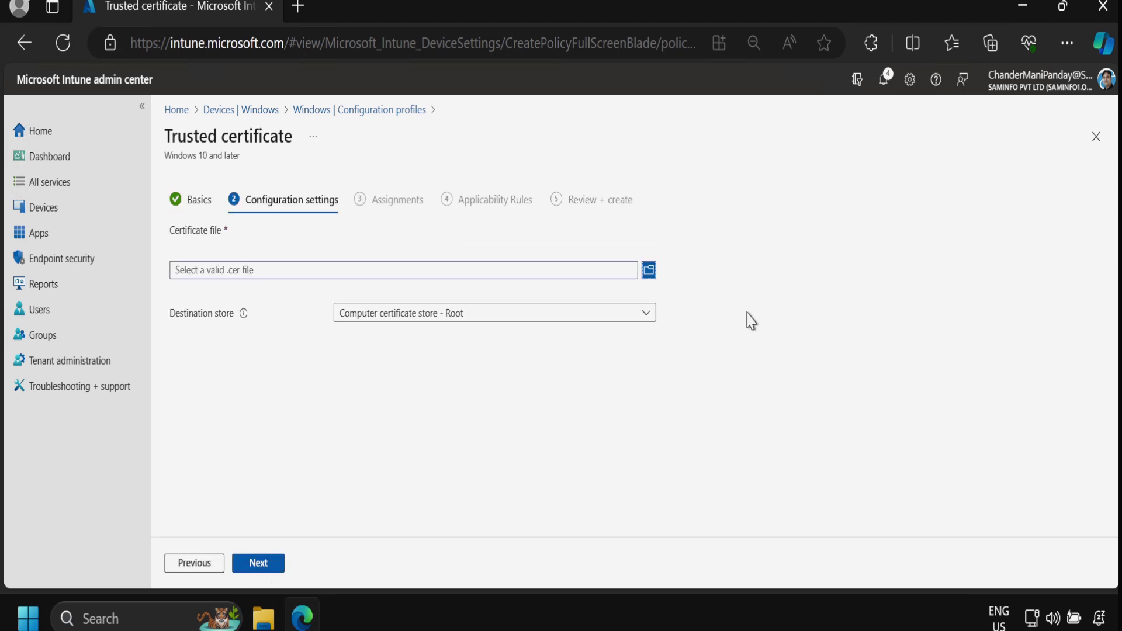
# Upload Intune_Demo_Lab_Issuing_CA.cer as the certificate file and set the destination store to Computer certificate store - Intermediate.
pyautogui.click(649, 271)
pyautogui.click(297, 194)
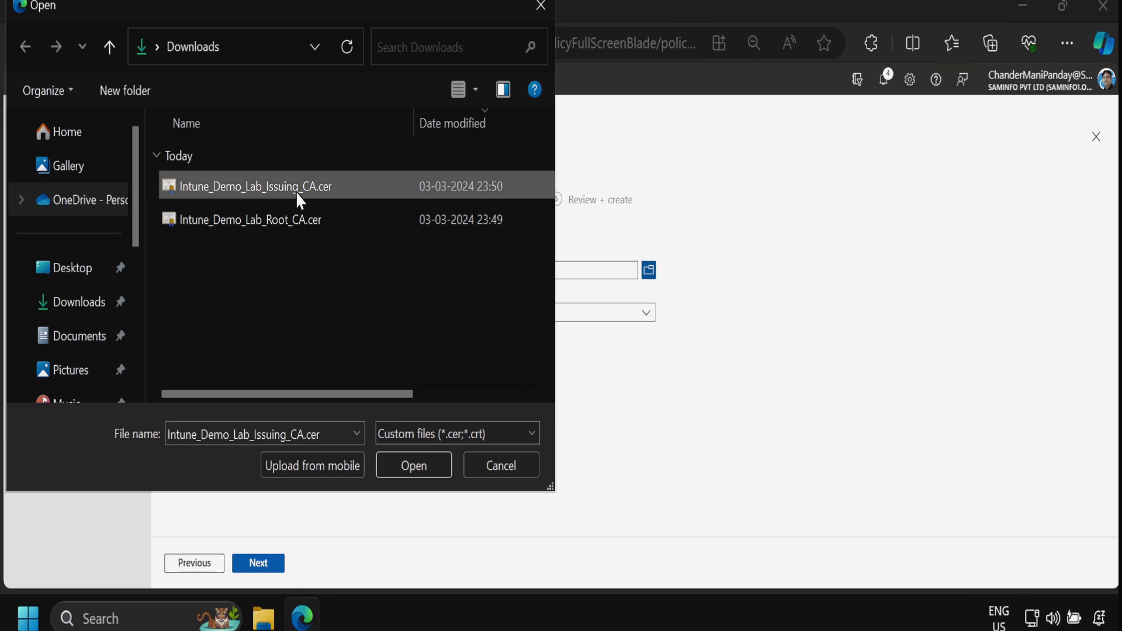
pyautogui.click(414, 471)
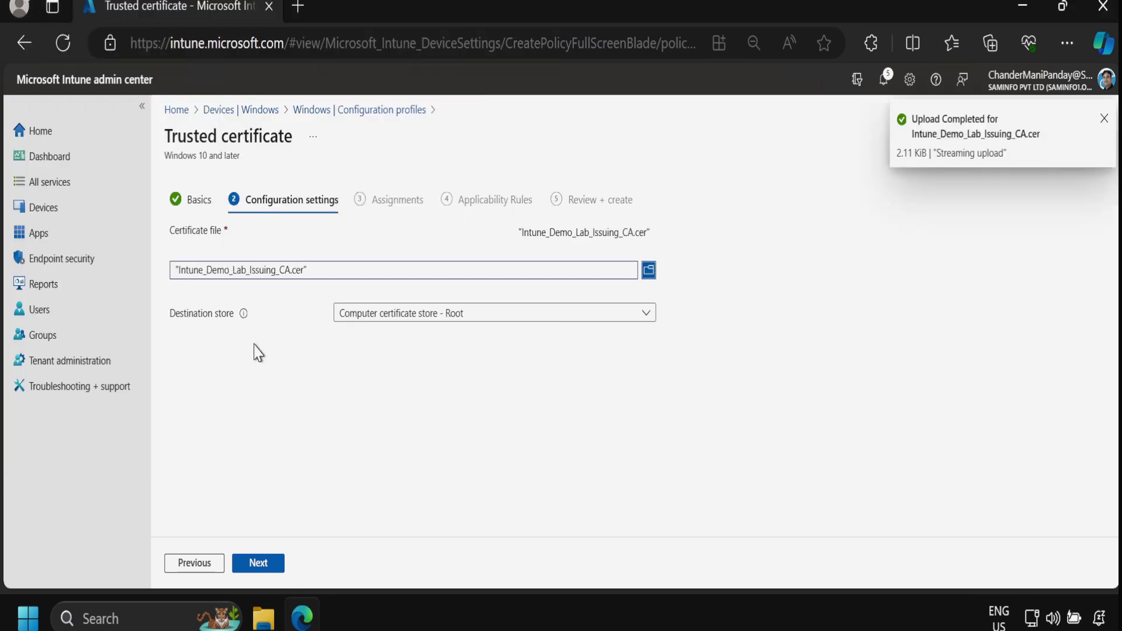
pyautogui.click(644, 319)
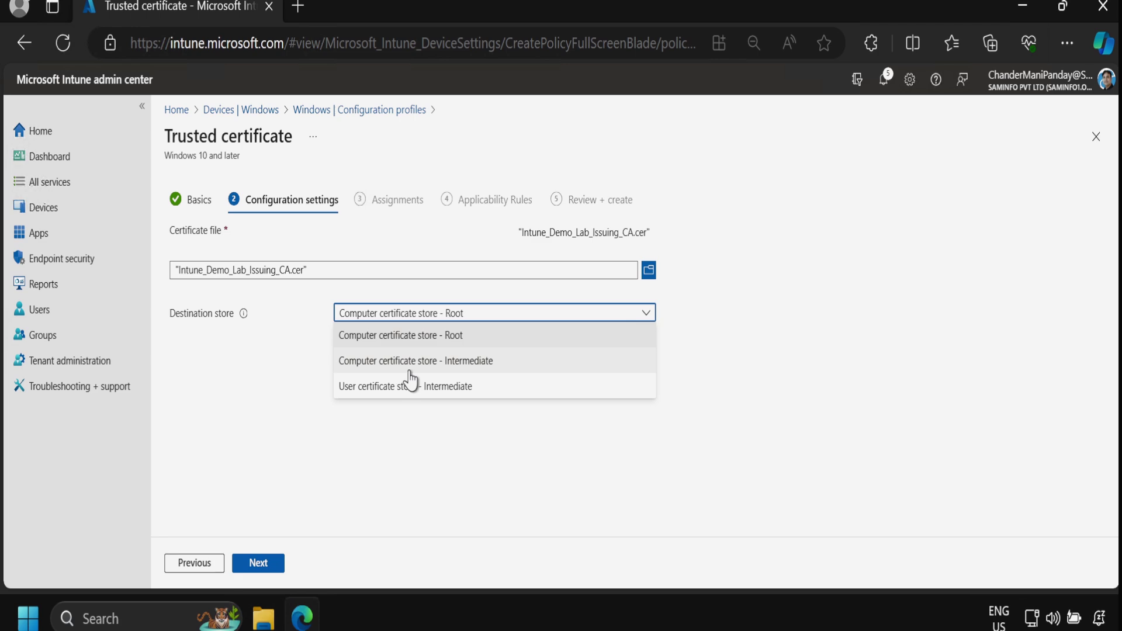
pyautogui.click(478, 366)
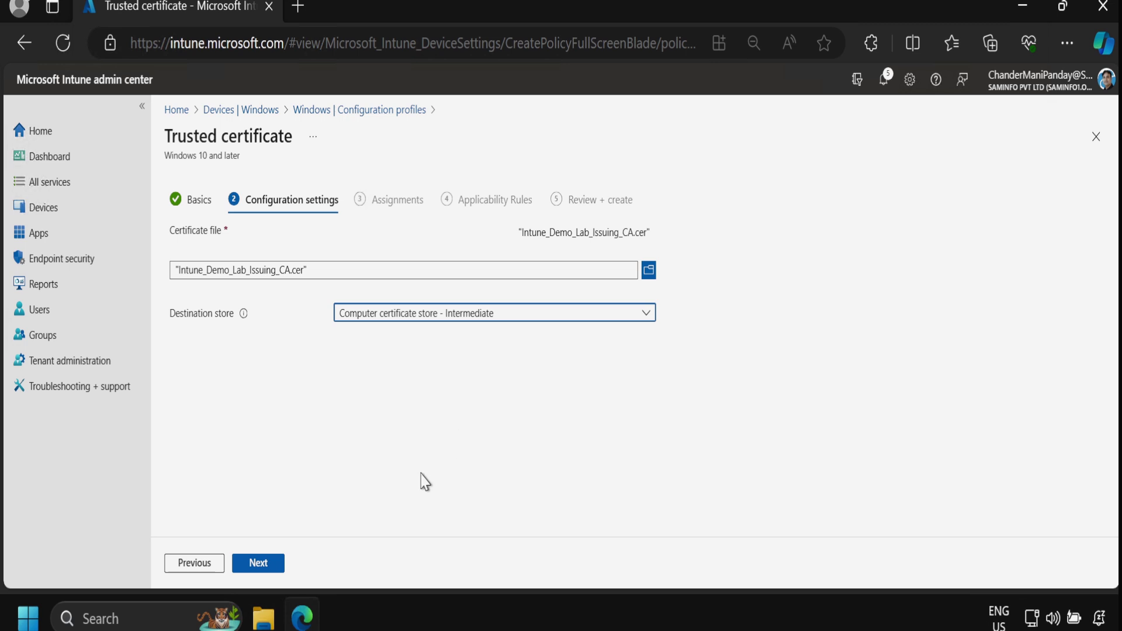
pyautogui.click(274, 564)
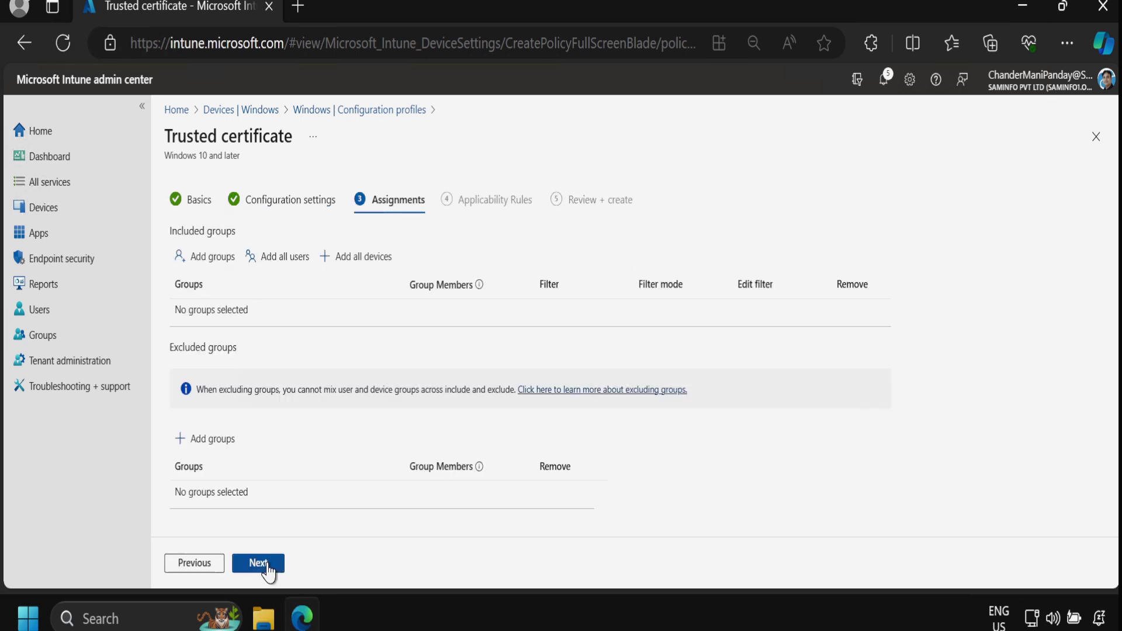
# Assign the issuing CA profile to all devices and create it without applicability rules.
pyautogui.click(365, 270)
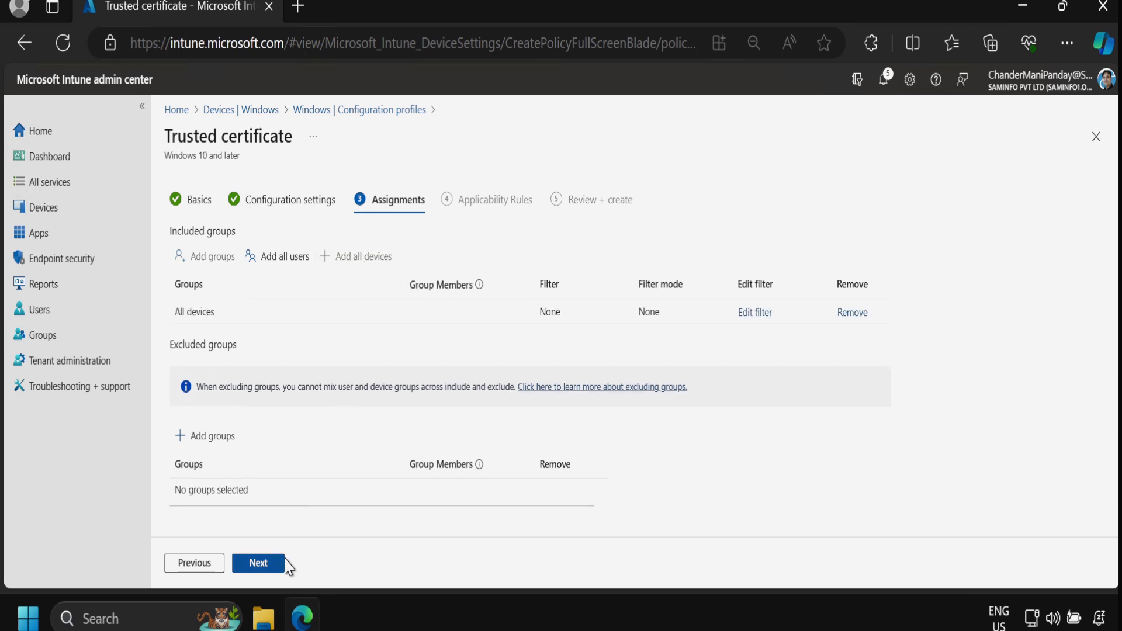
pyautogui.click(269, 571)
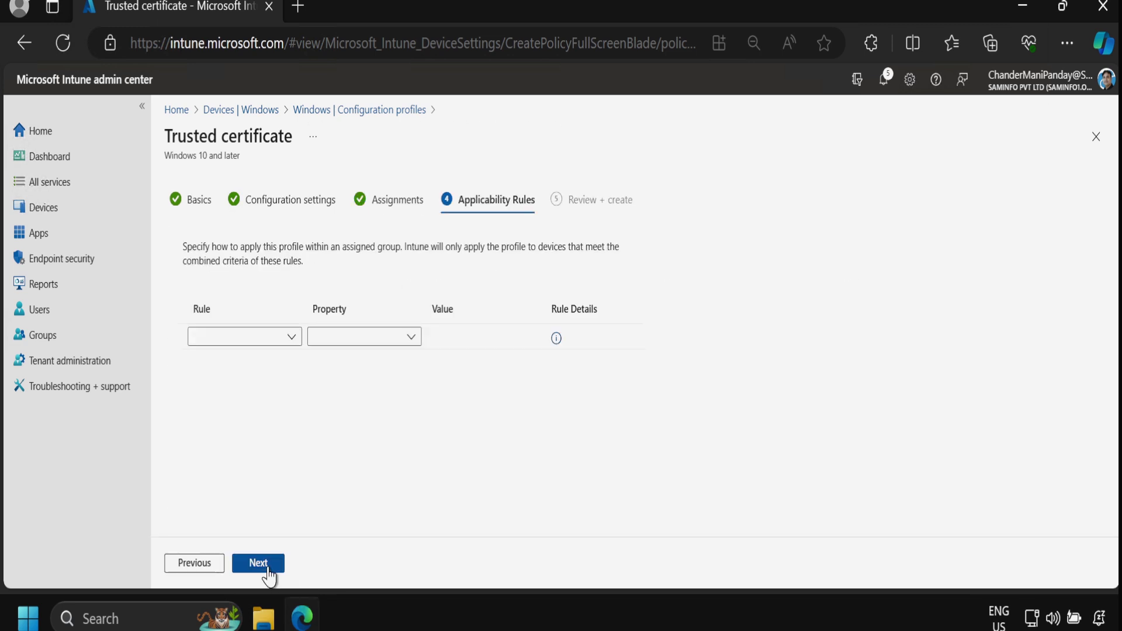
pyautogui.click(259, 562)
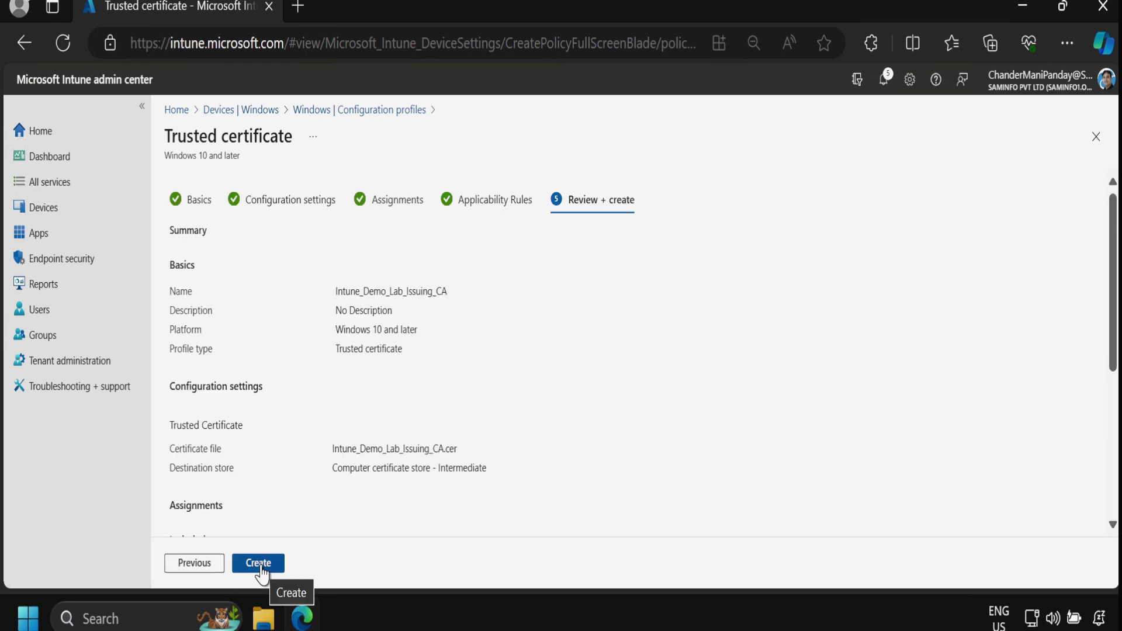
pyautogui.click(260, 563)
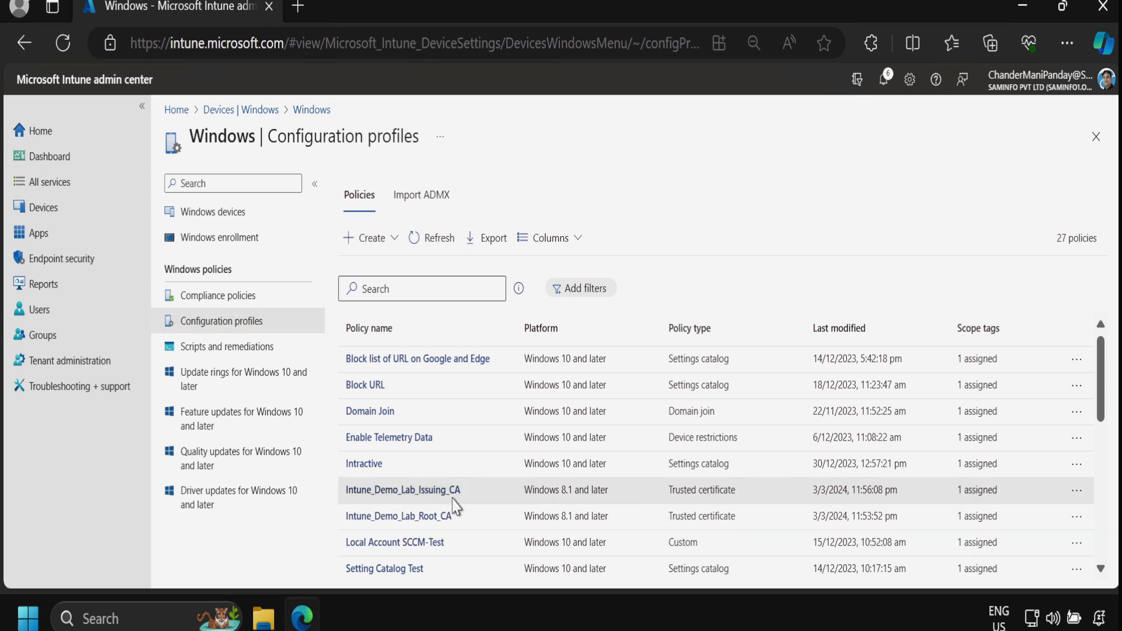
pyautogui.scroll(-1, 628, 414)
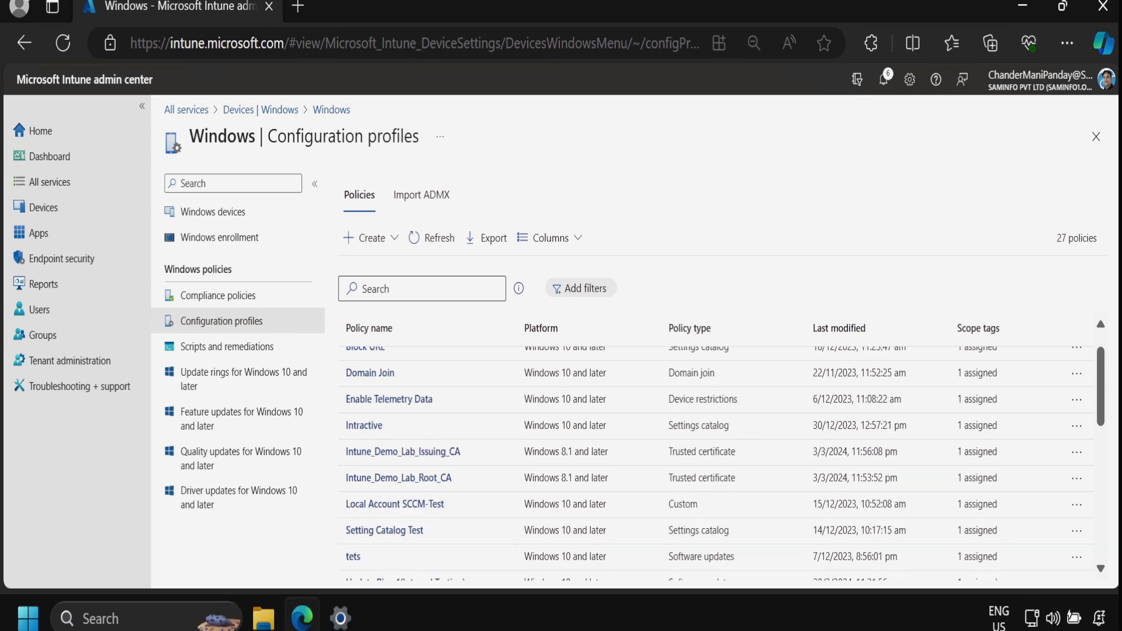
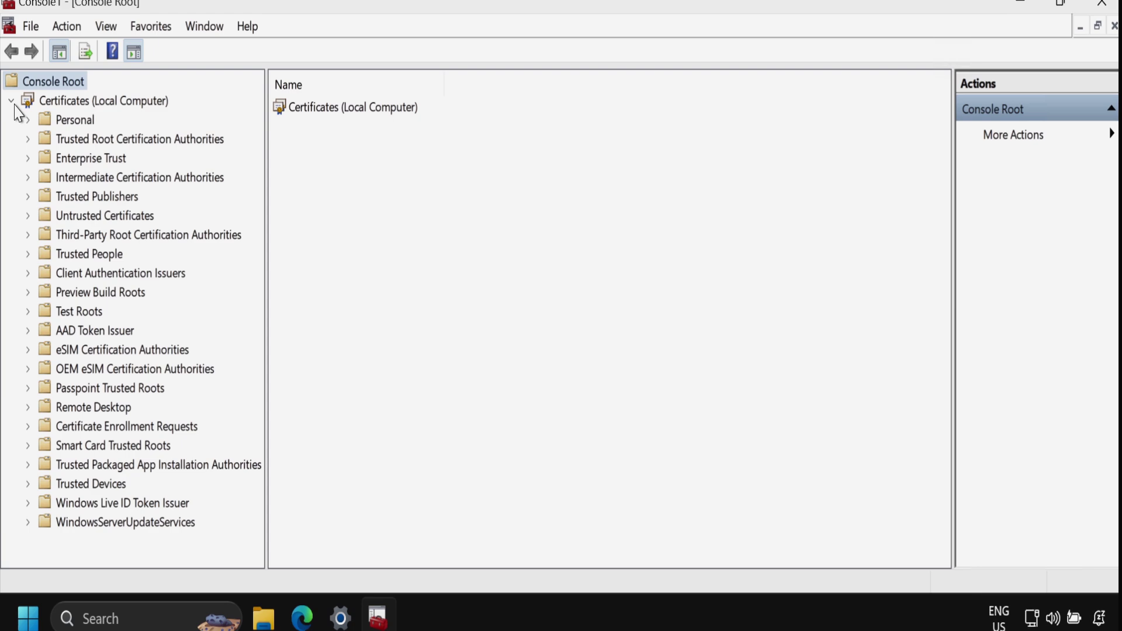
# In the local computer certificates console, inspect Intune_Demo_Lab_Root_CA under Trusted Root Certification Authorities, including its details and certification path.
pyautogui.click(27, 140)
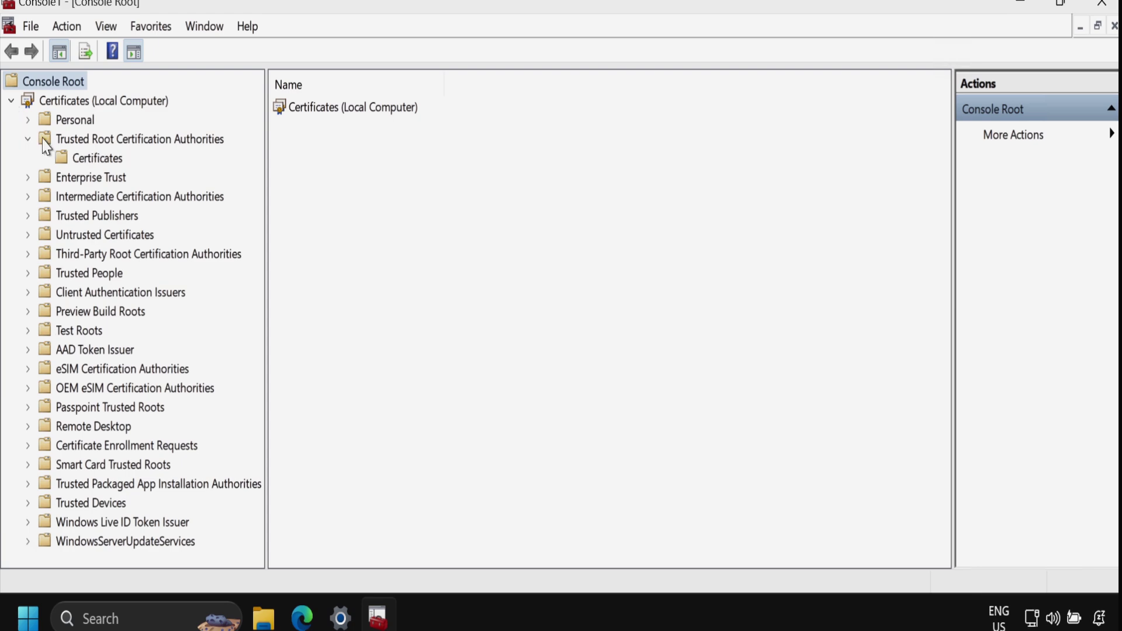
pyautogui.click(105, 158)
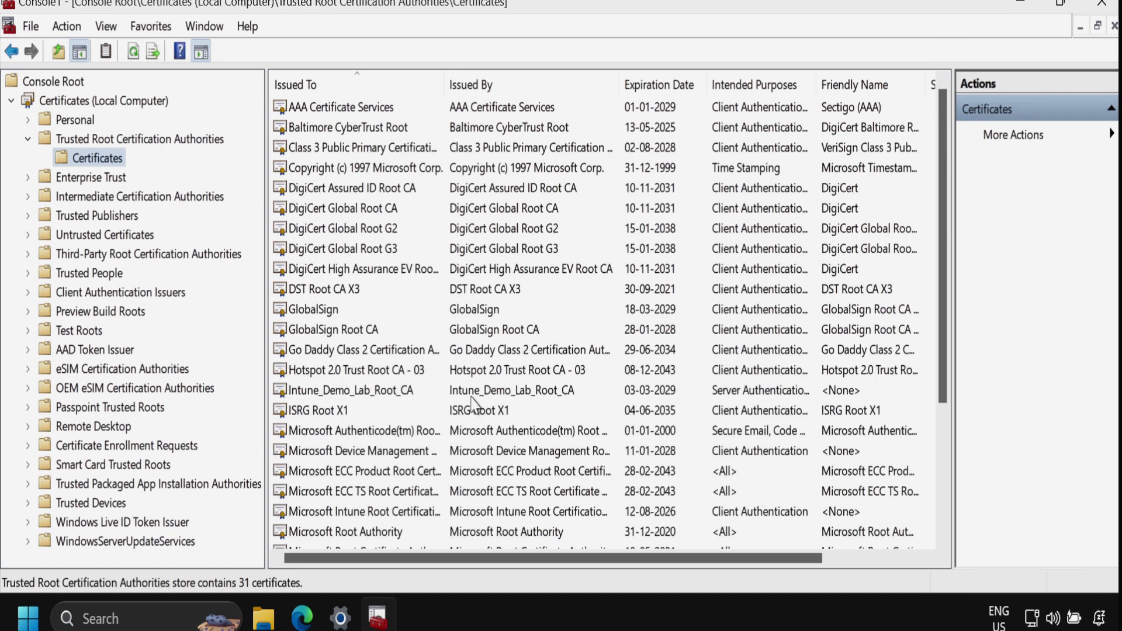
pyautogui.click(472, 398)
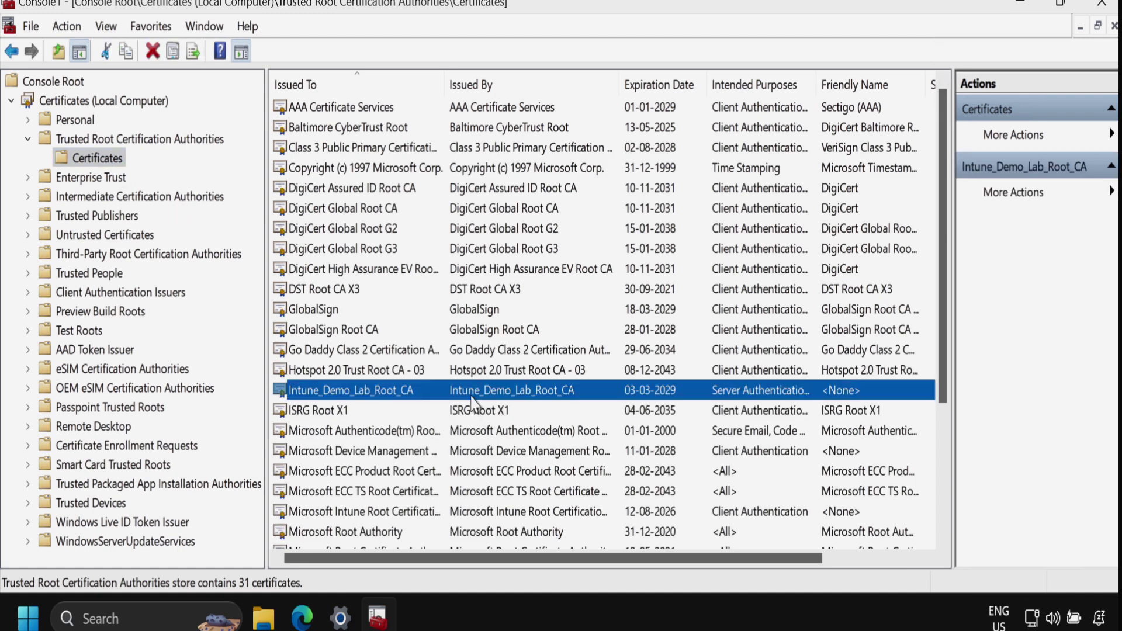
pyautogui.rightClick(568, 396)
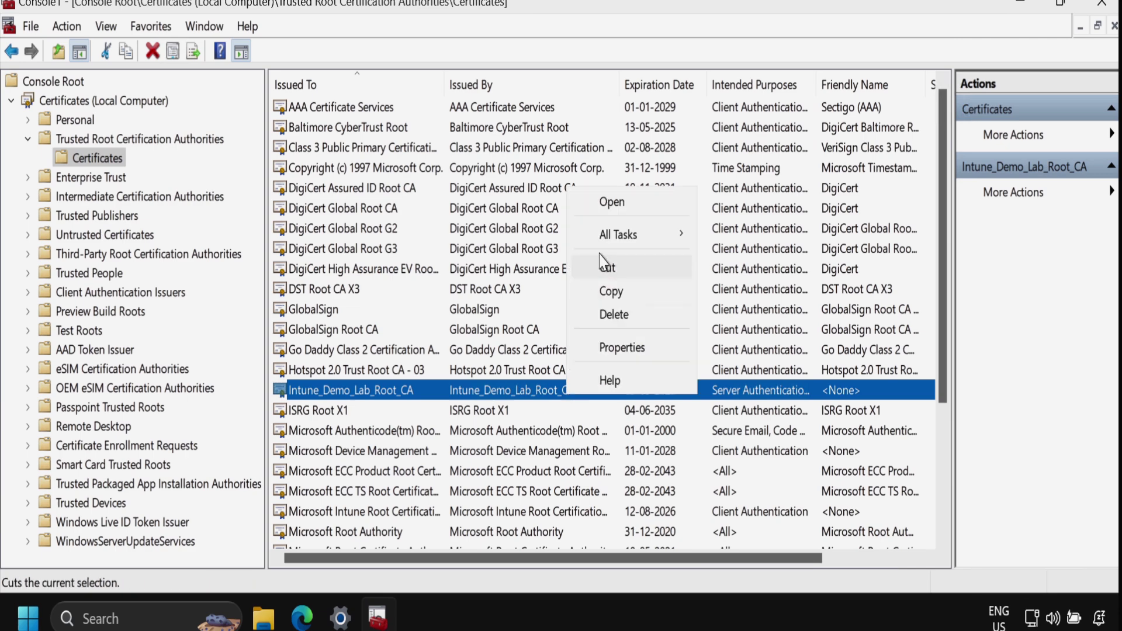
pyautogui.click(606, 208)
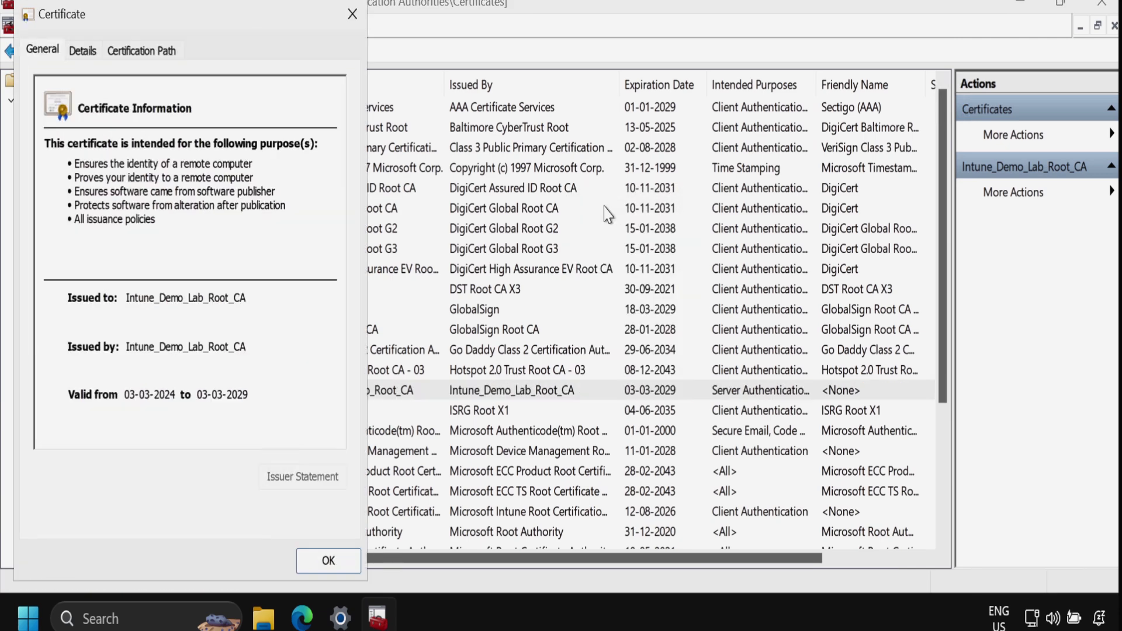
pyautogui.click(87, 54)
pyautogui.click(146, 53)
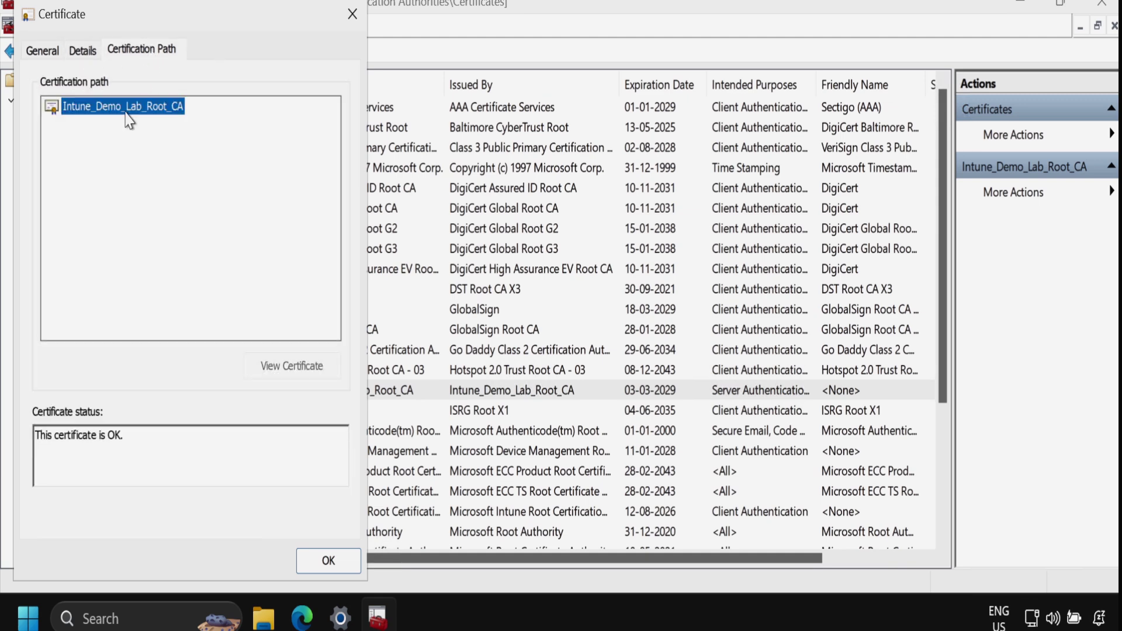
pyautogui.press('Escape')
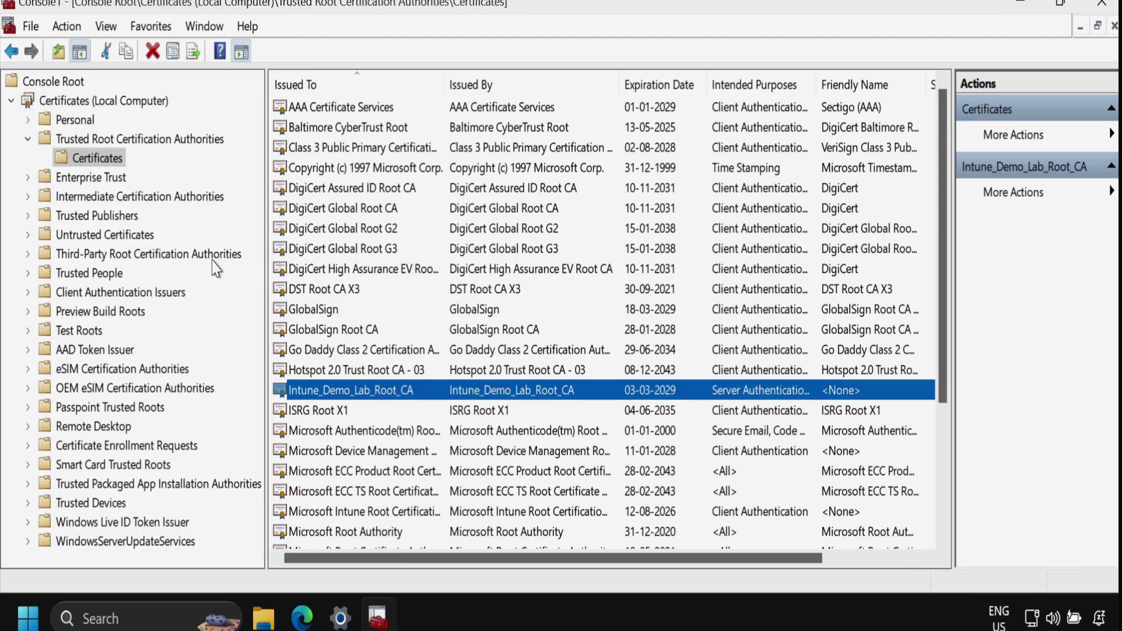
# Inspect the Intune_Demo_Lab_Issuing_CA certificate under Intermediate Certification Authorities and check its certification path.
pyautogui.click(54, 198)
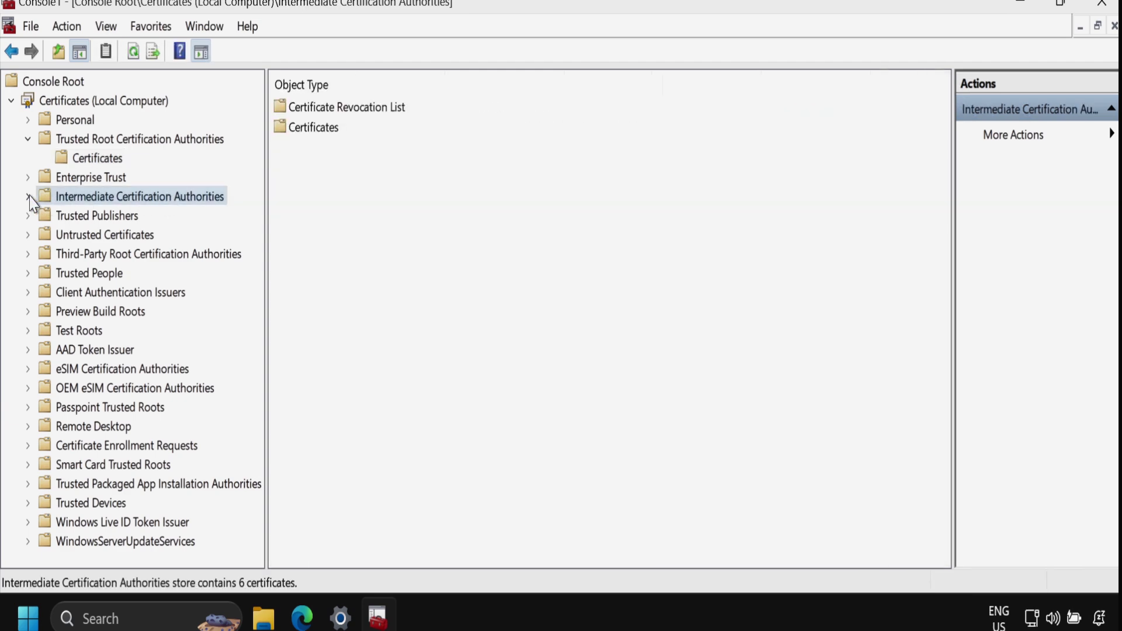
pyautogui.click(28, 197)
pyautogui.click(105, 239)
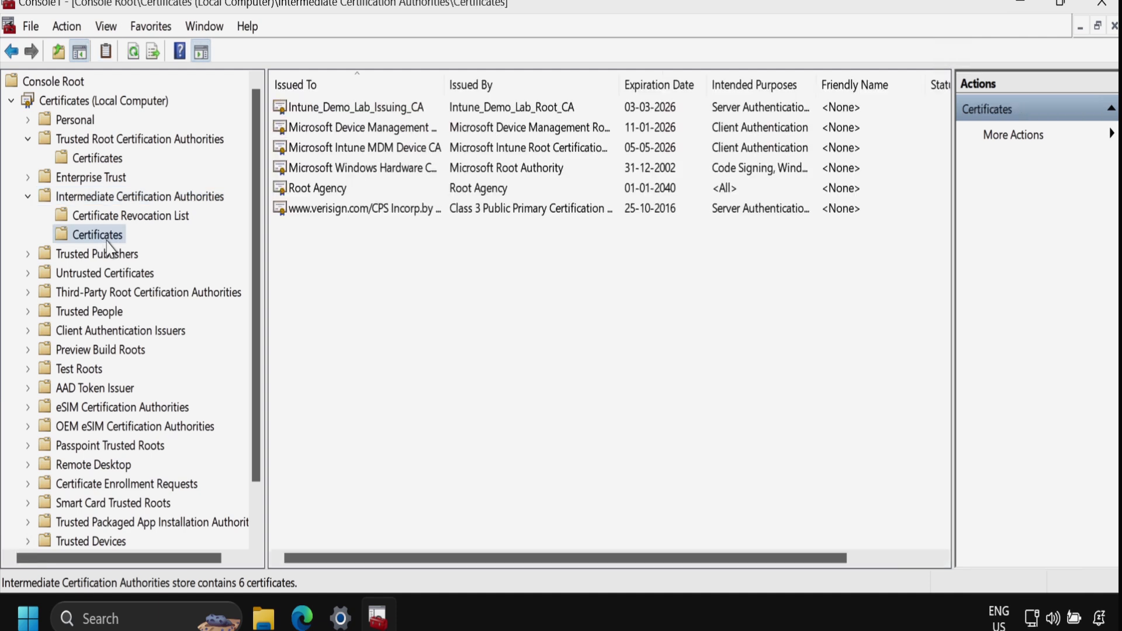
pyautogui.click(542, 111)
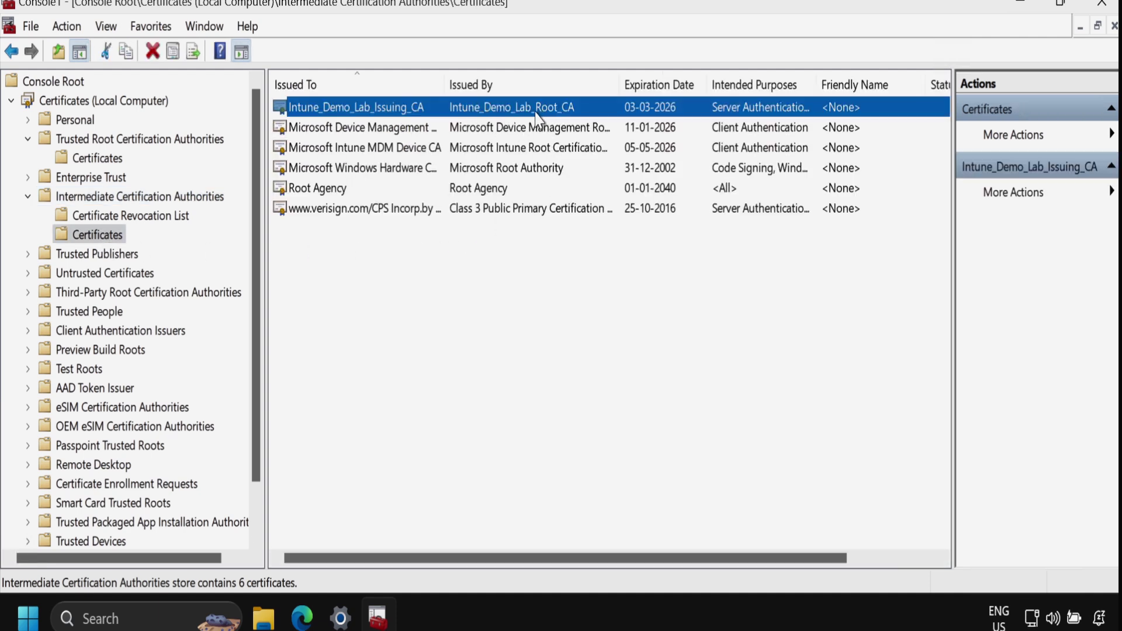
pyautogui.rightClick(543, 112)
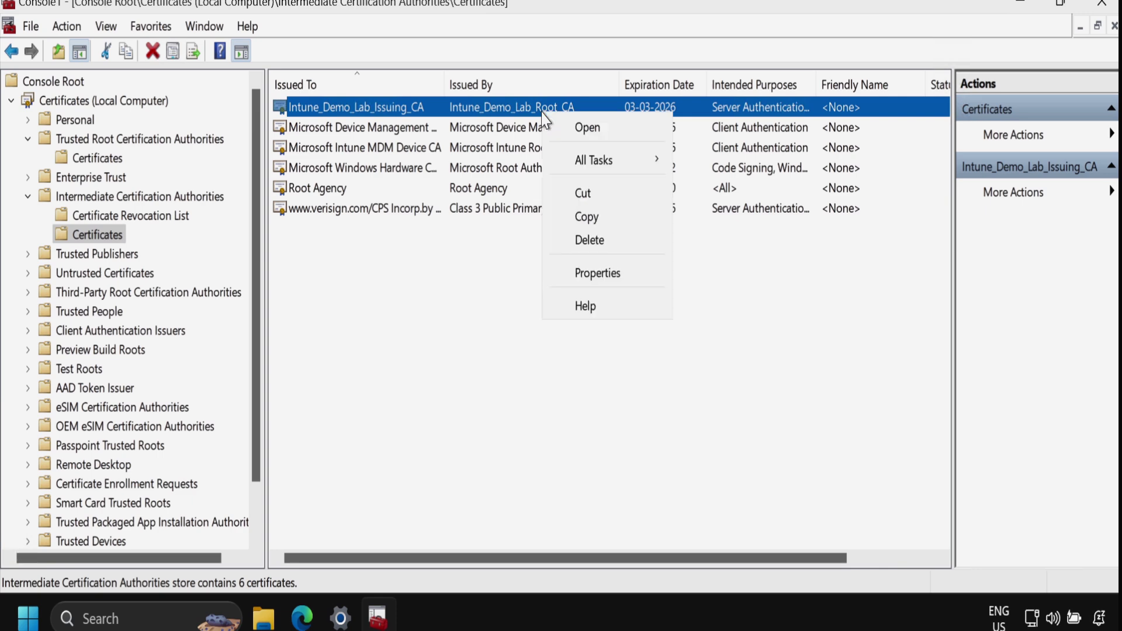
pyautogui.rightClick(523, 110)
pyautogui.click(555, 128)
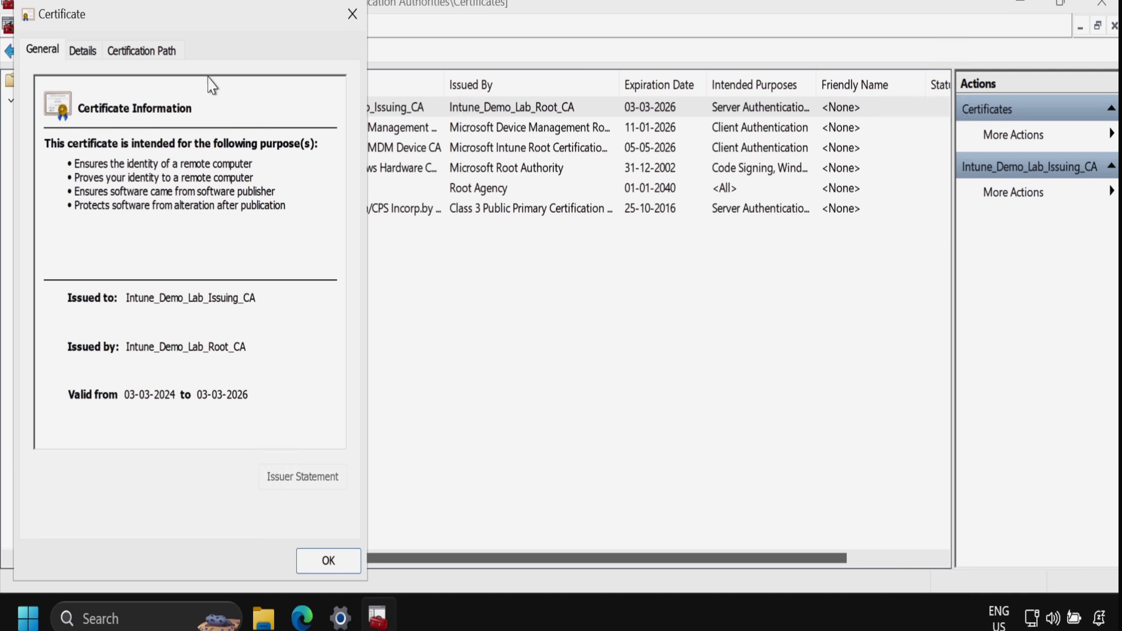
pyautogui.click(133, 58)
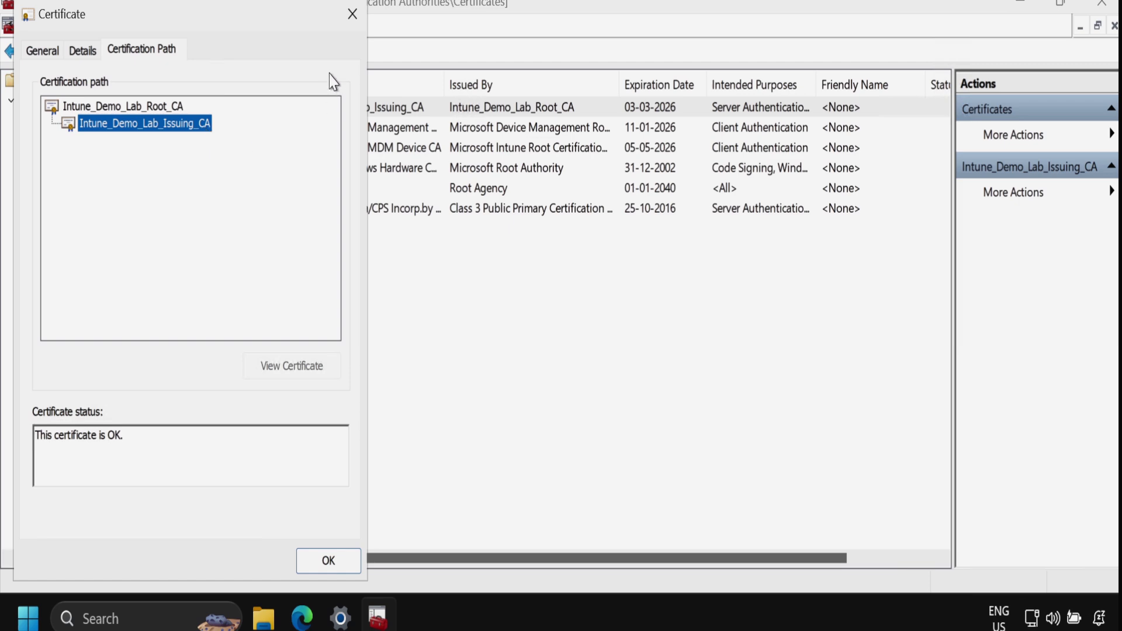
pyautogui.click(353, 13)
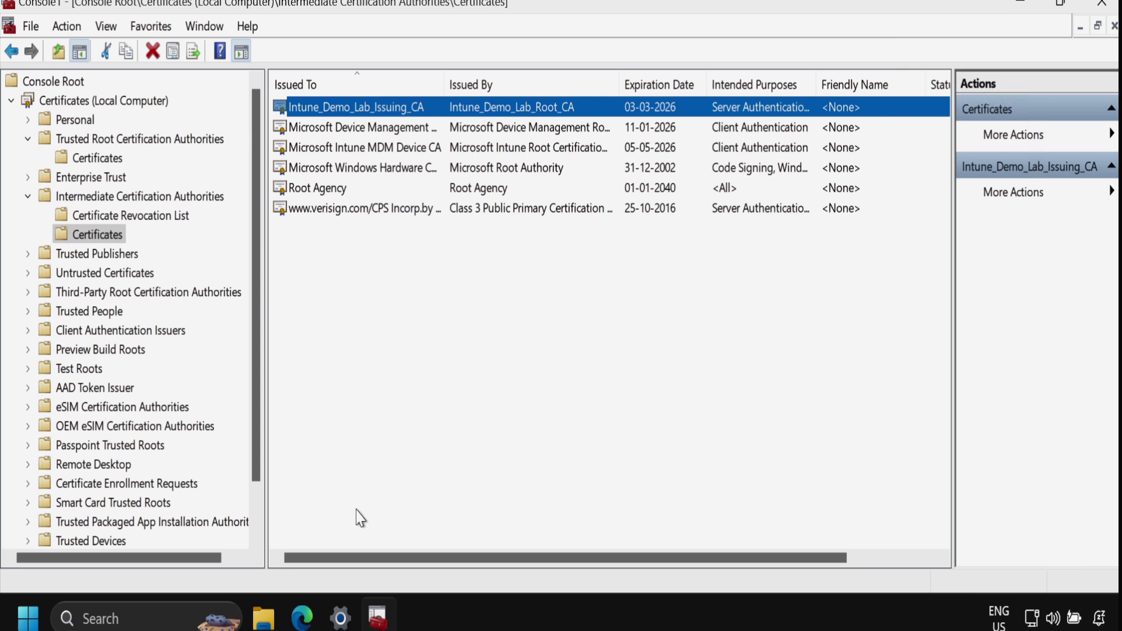
# Switch back to the Intune admin center in Edge and open the properties of Intune_Demo_Lab_Issuing_CA in Cloud PKI.
pyautogui.click(303, 623)
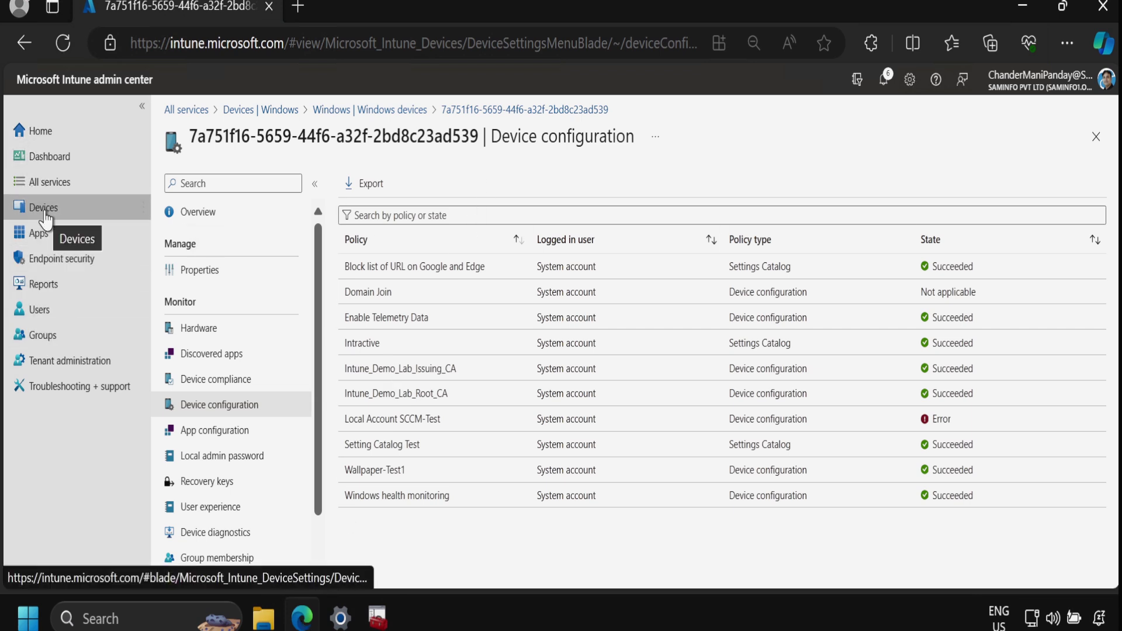
pyautogui.click(75, 377)
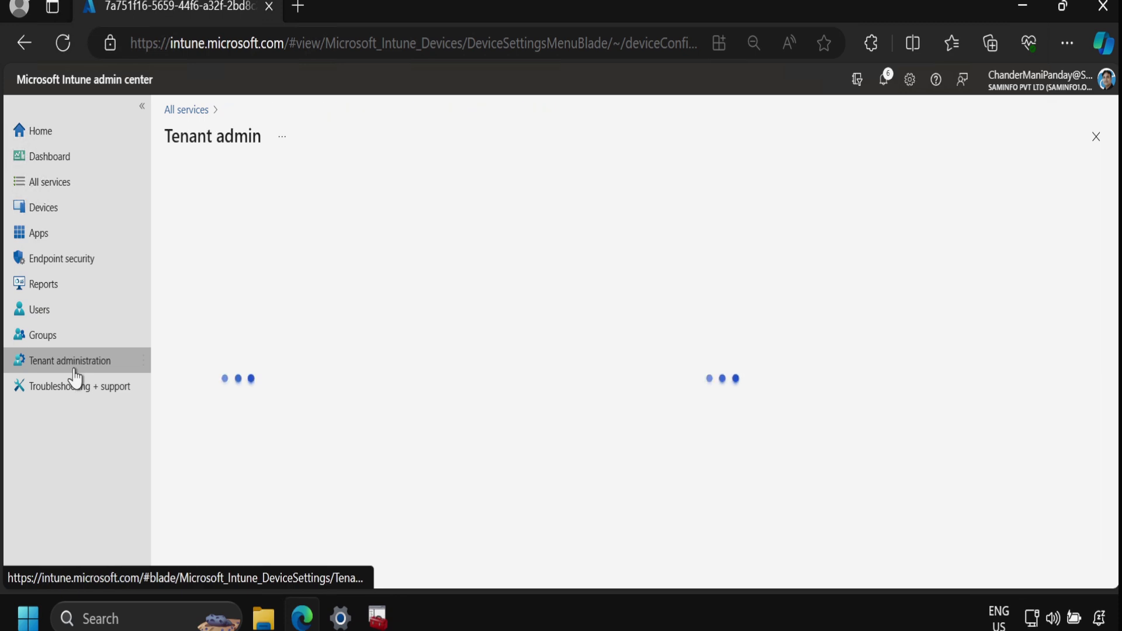
pyautogui.click(208, 299)
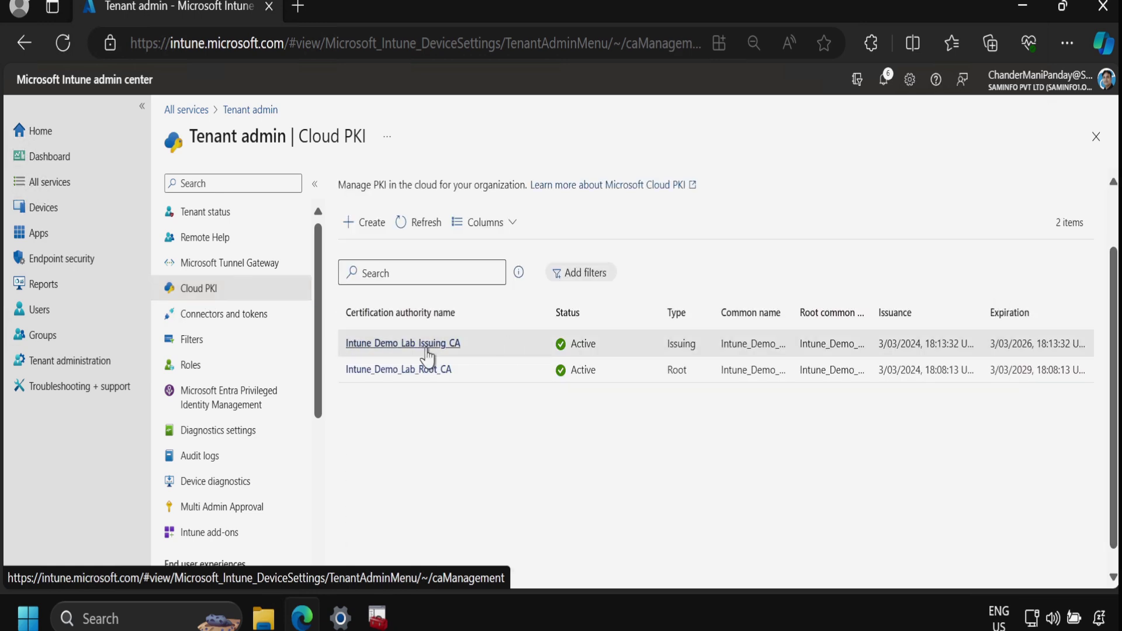
pyautogui.click(419, 345)
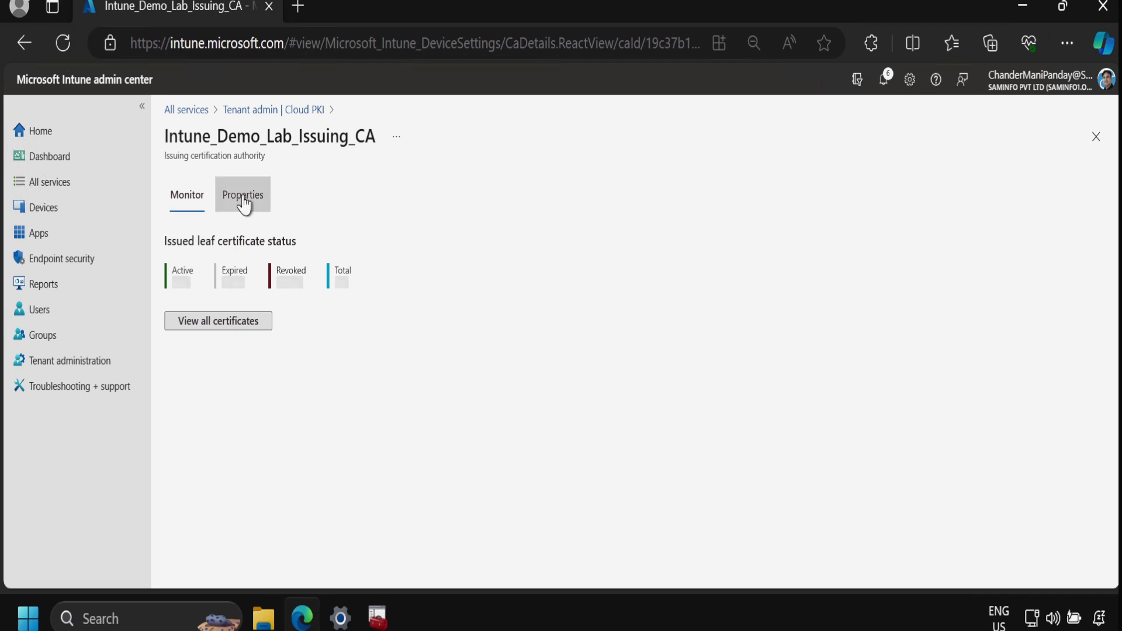
pyautogui.click(243, 198)
pyautogui.moveTo(1114, 237); pyautogui.dragTo(1112, 389)
# Copy the issuing CA's SCEP URI, paste it into an empty Notepad document, and minimize Notepad.
pyautogui.moveTo(161, 450); pyautogui.dragTo(205, 451)
pyautogui.click(1086, 466)
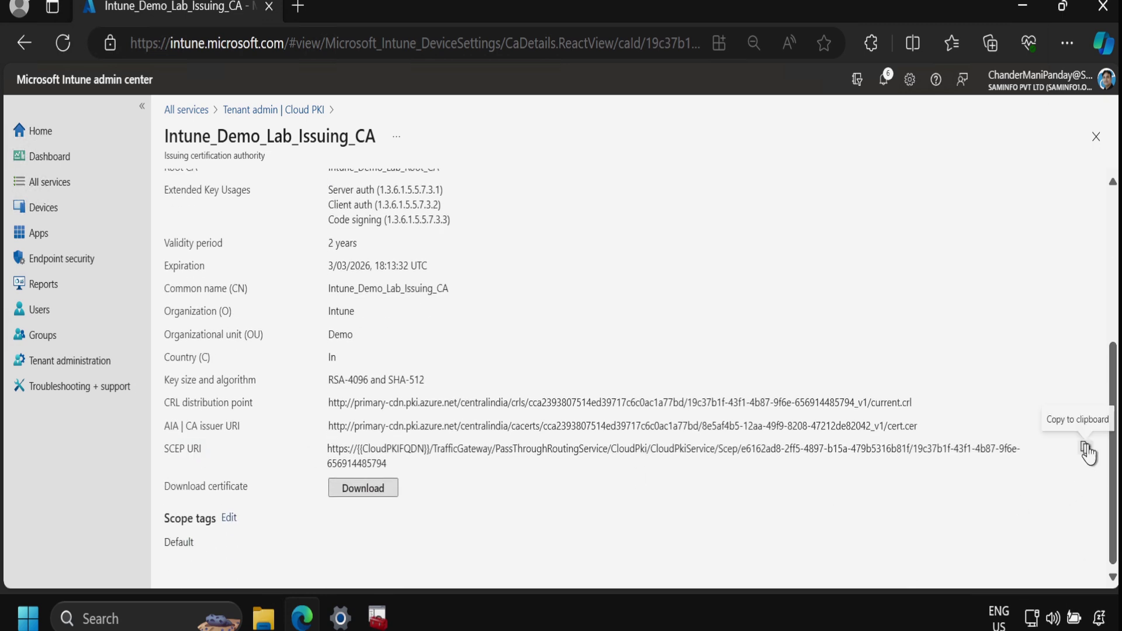
pyautogui.click(1086, 448)
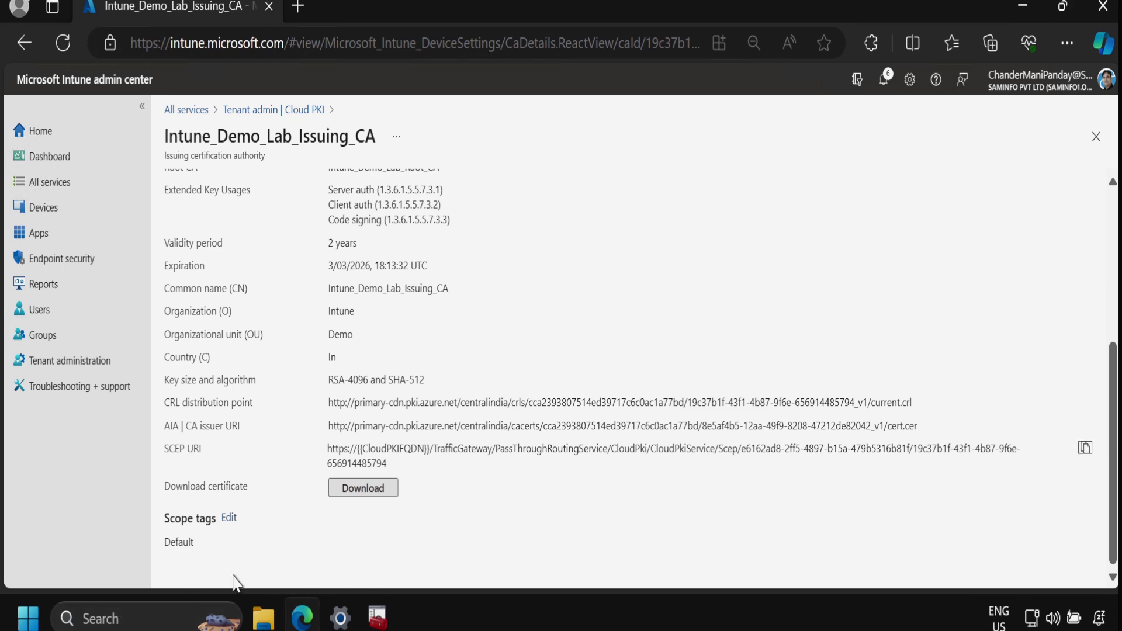
pyautogui.hotkey('ctrl', 'v')
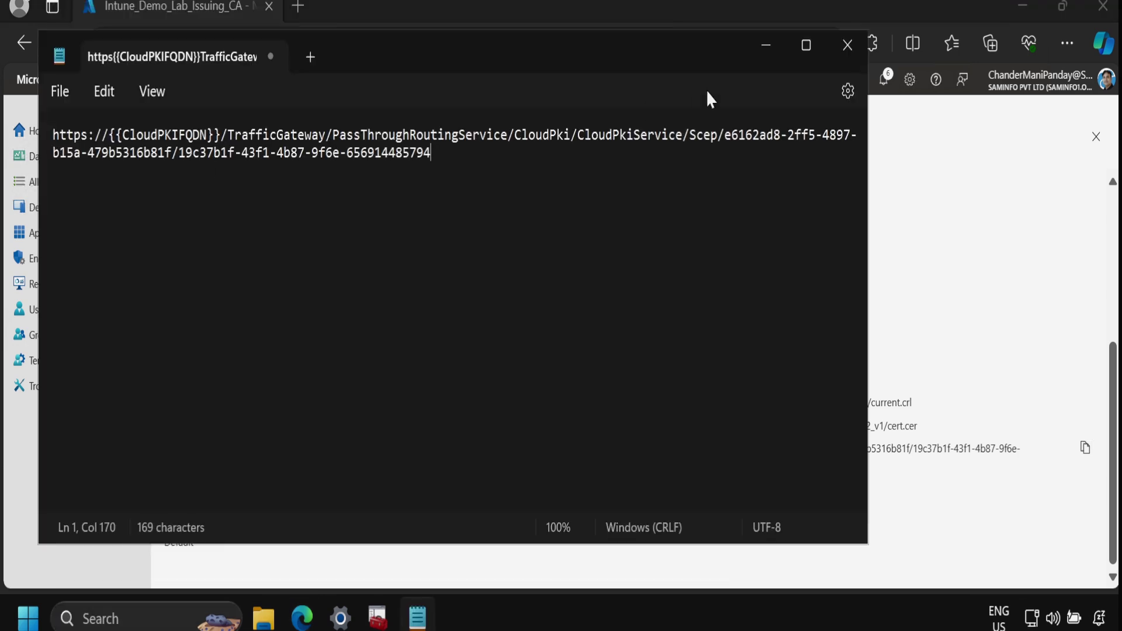
pyautogui.click(780, 54)
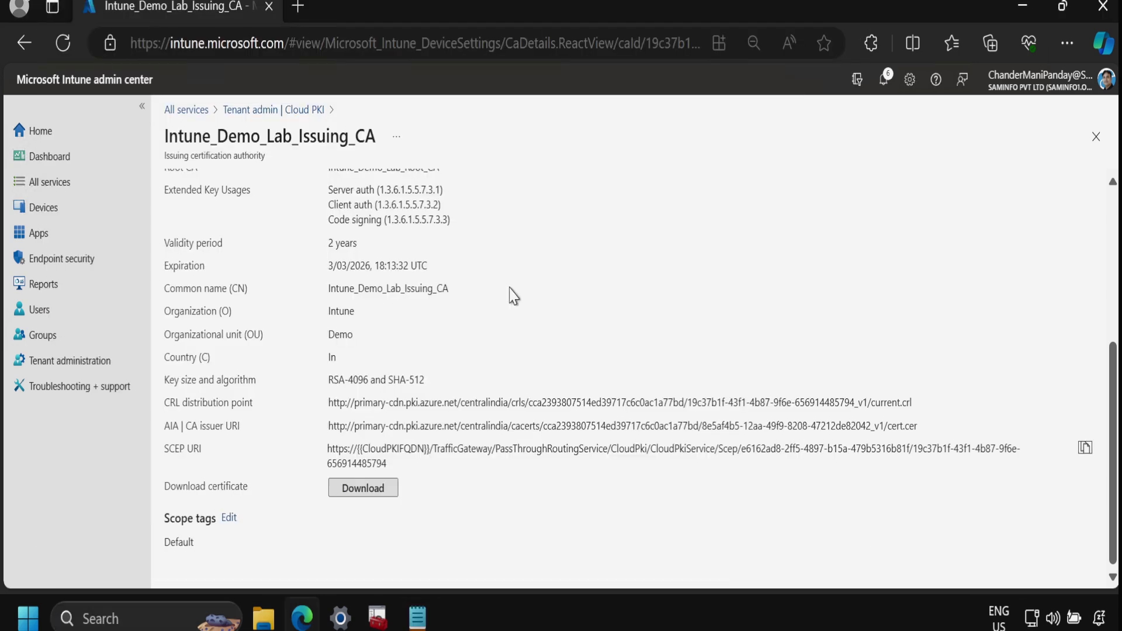
# Open the configuration profiles for Windows devices in Intune and start creating a new policy.
pyautogui.click(42, 215)
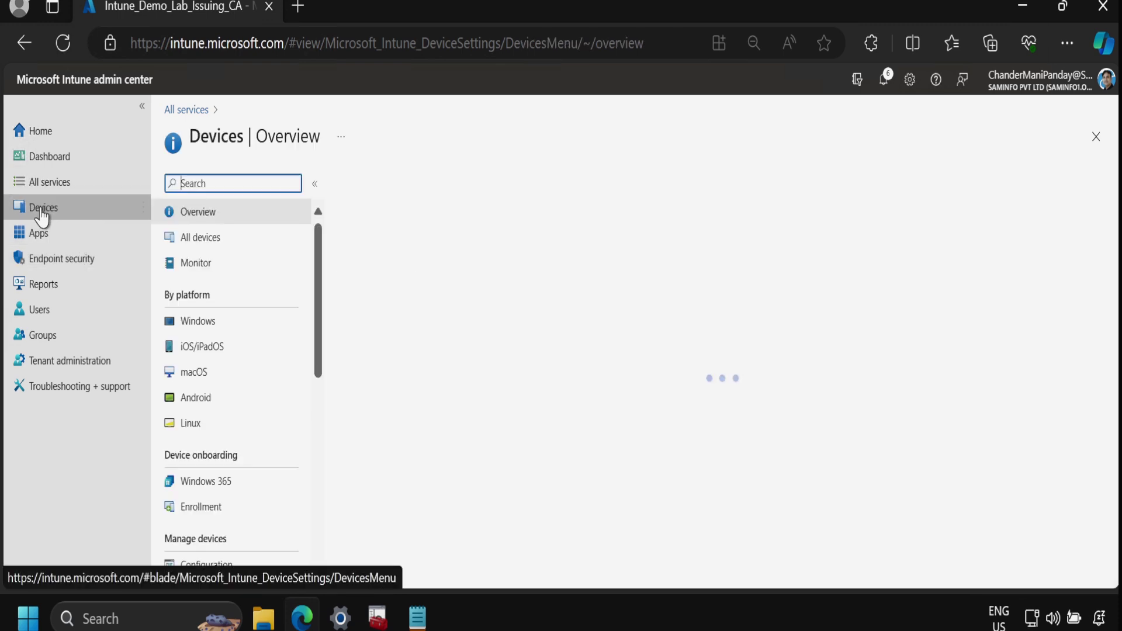
pyautogui.click(199, 322)
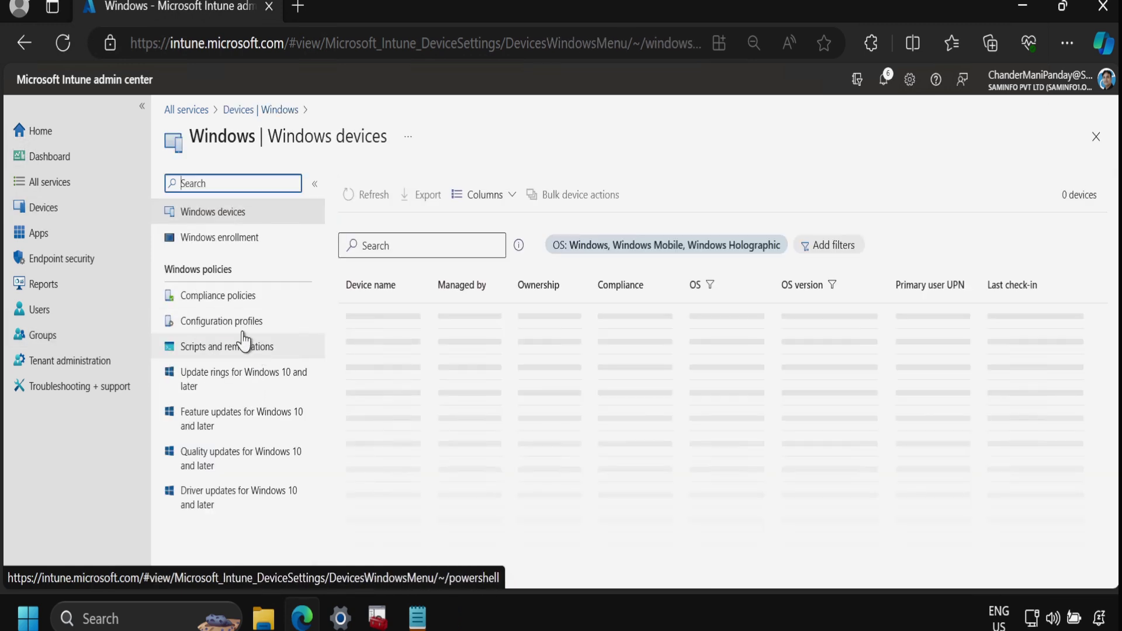
pyautogui.click(245, 332)
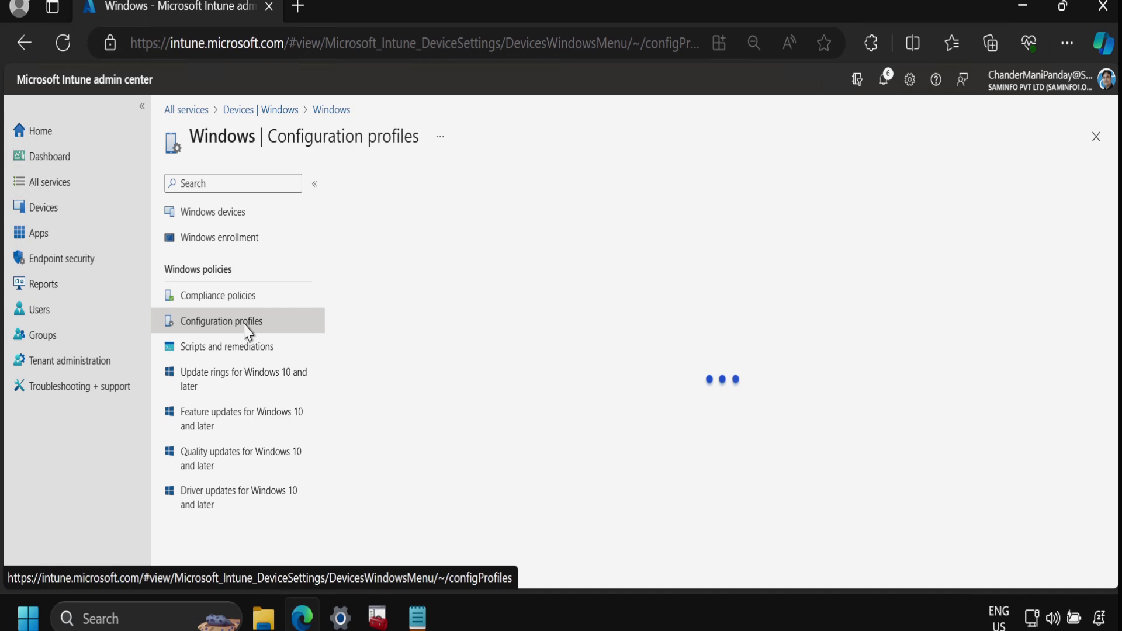
pyautogui.click(391, 241)
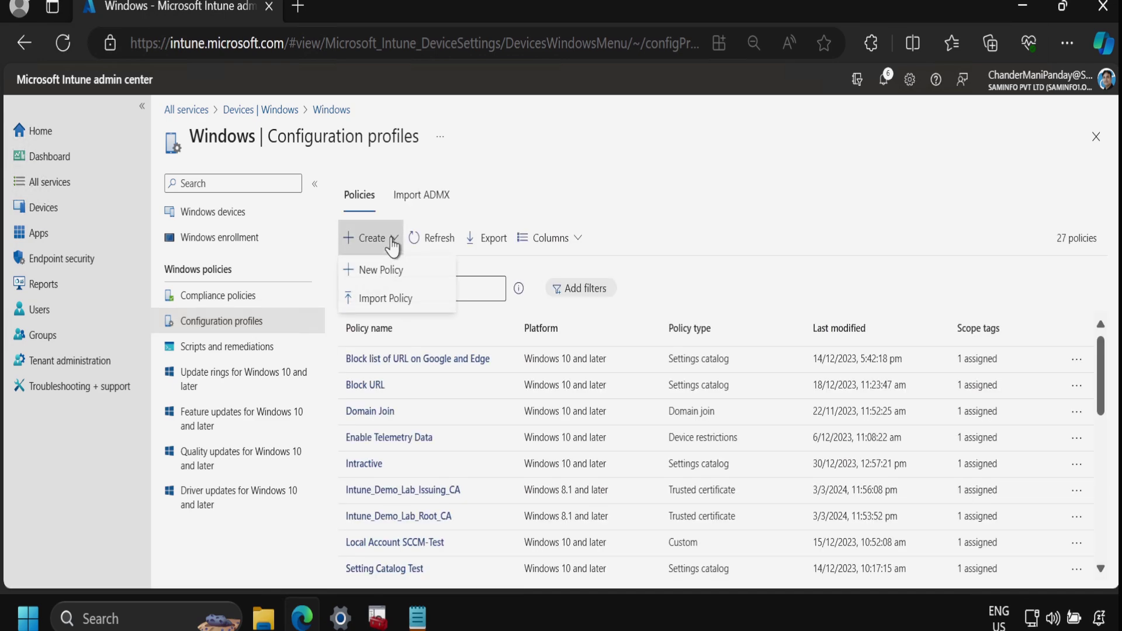
pyautogui.click(374, 271)
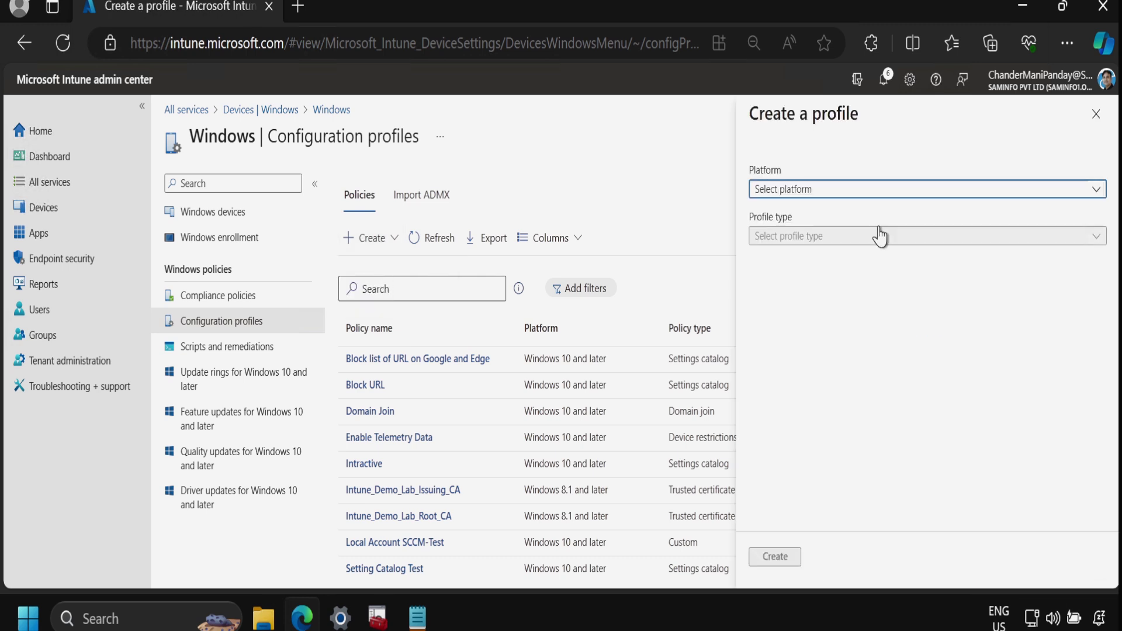
# Create a profile for the Windows 10 and later platform using the SCEP certificate template.
pyautogui.click(1099, 197)
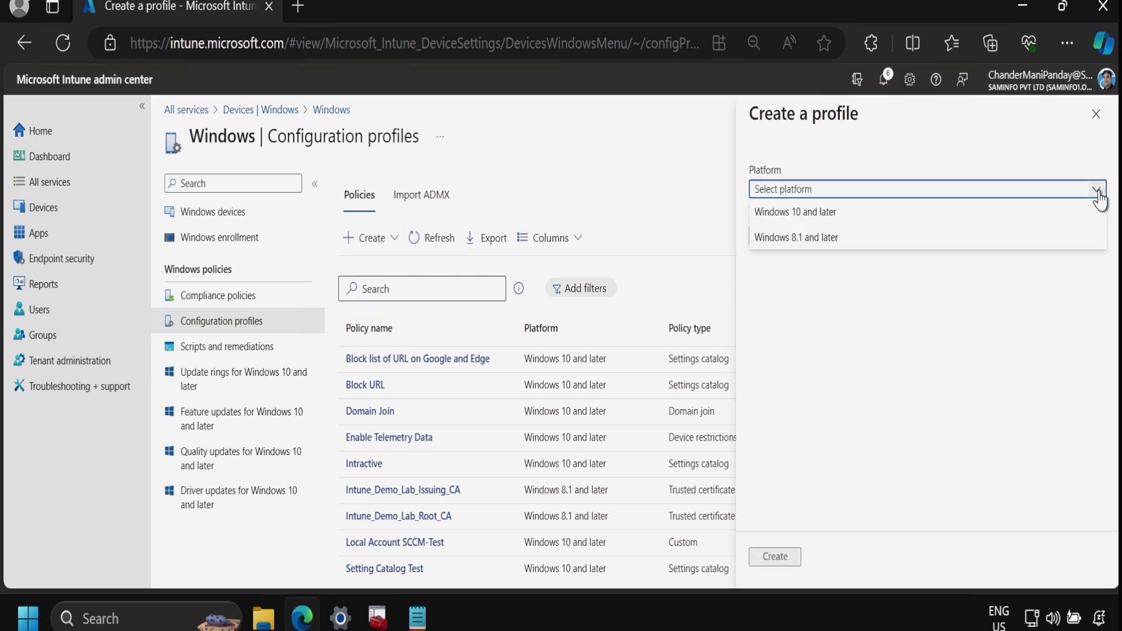
pyautogui.click(825, 215)
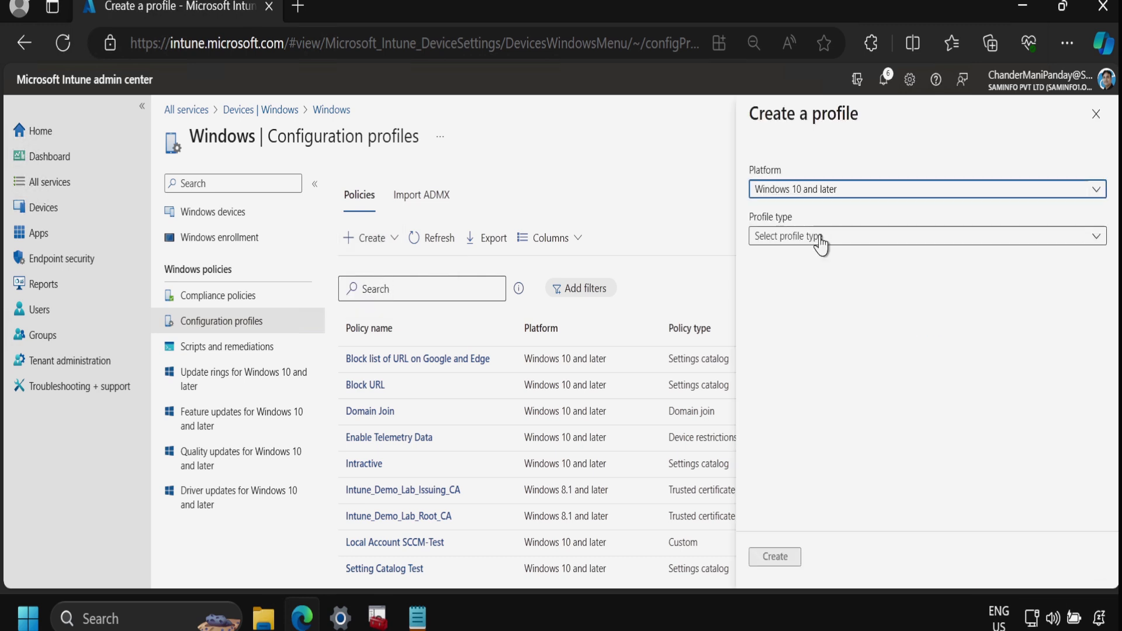
pyautogui.click(820, 235)
pyautogui.click(795, 284)
pyautogui.scroll(-2, 1117, 283)
pyautogui.moveTo(1115, 284); pyautogui.dragTo(1110, 404)
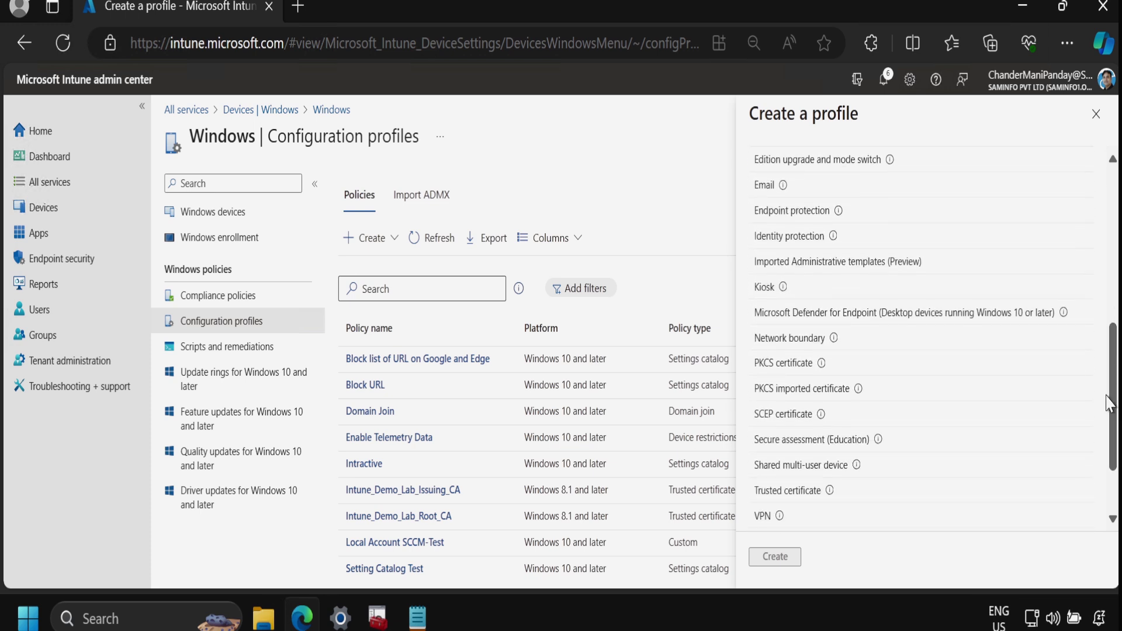
pyautogui.click(781, 417)
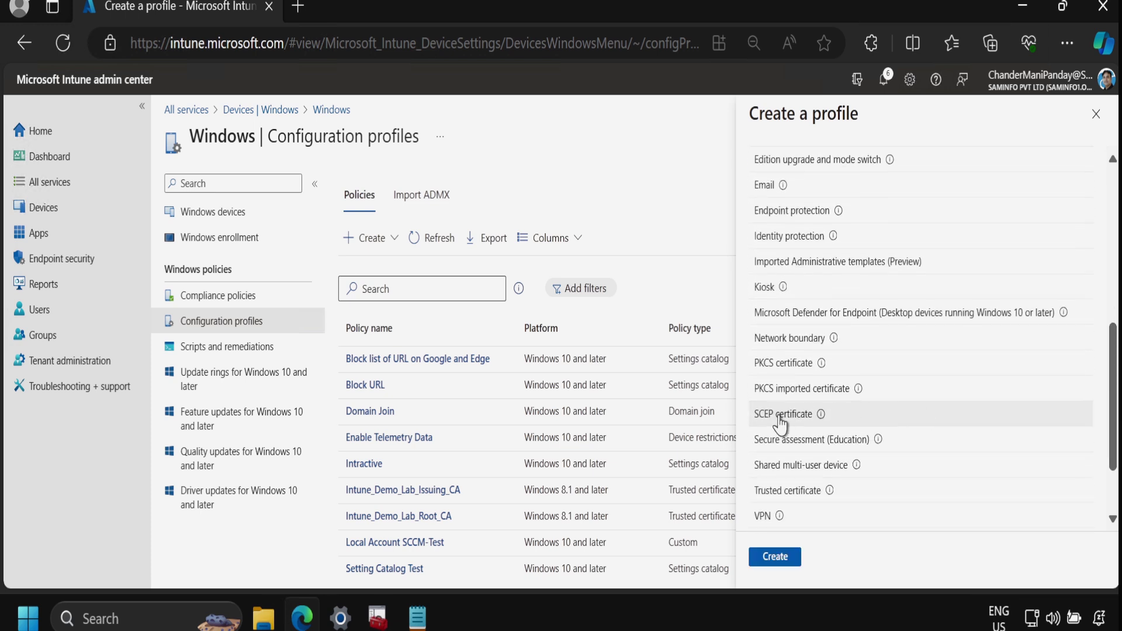
pyautogui.click(775, 557)
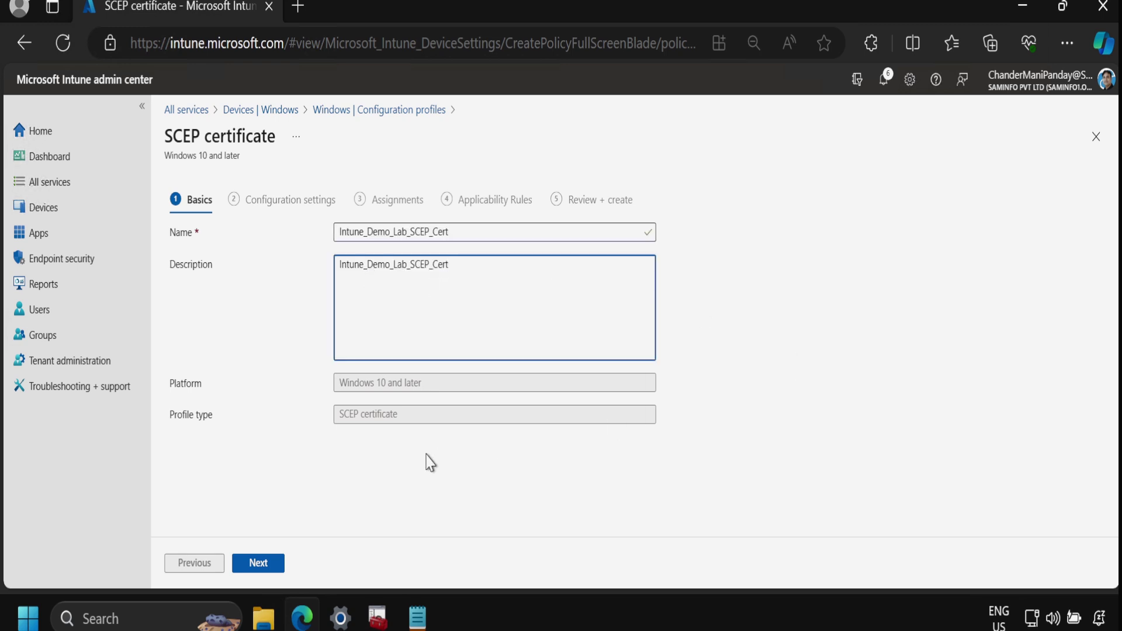
# Enter Intune_Demo_Lab_SCEP_Cert as name and description, and set the certificate type to Device with a validity of 1 year.
pyautogui.click(262, 566)
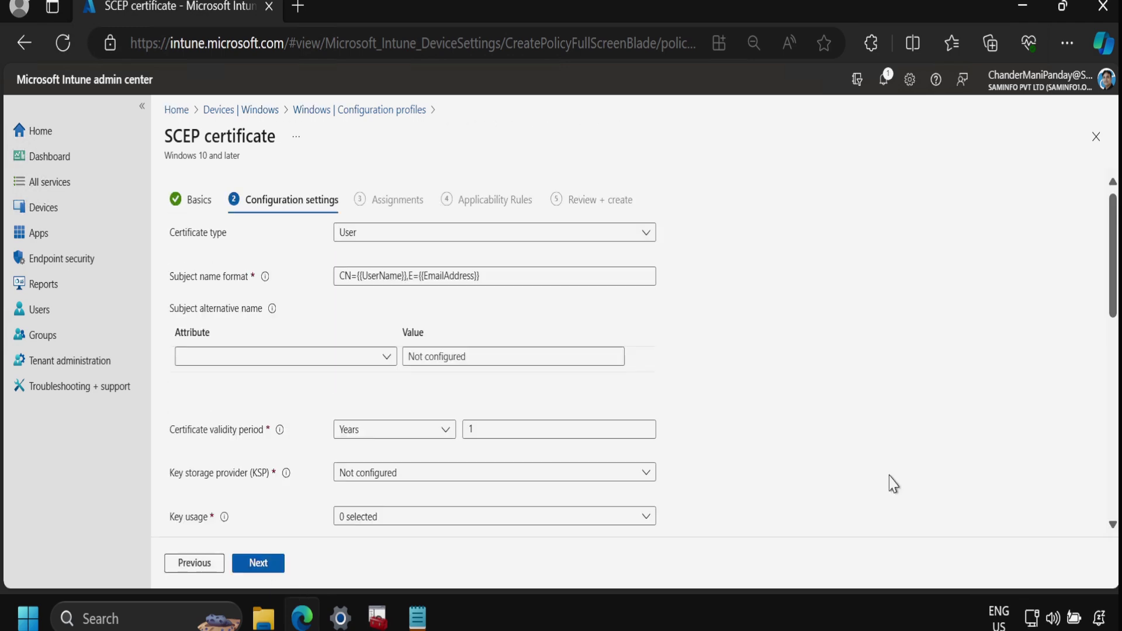
pyautogui.click(375, 233)
pyautogui.click(353, 281)
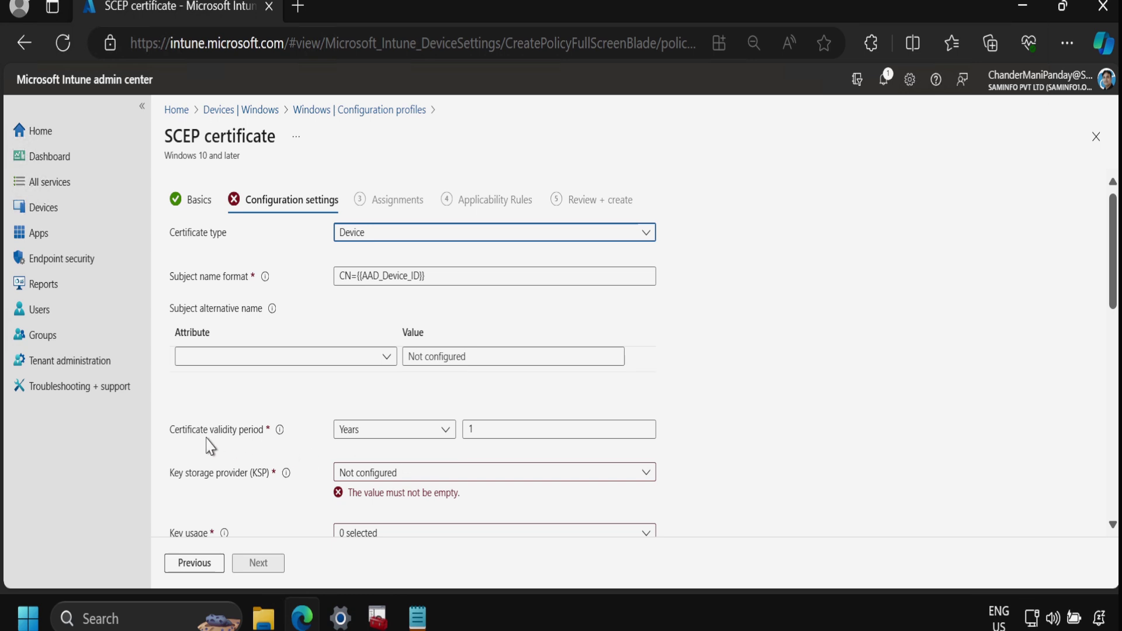
pyautogui.click(498, 432)
# Set the key storage provider to TPM KSP if present, otherwise Software KSP, and key usage to Digital signature and Key encipherment.
pyautogui.moveTo(1113, 292); pyautogui.dragTo(1113, 339)
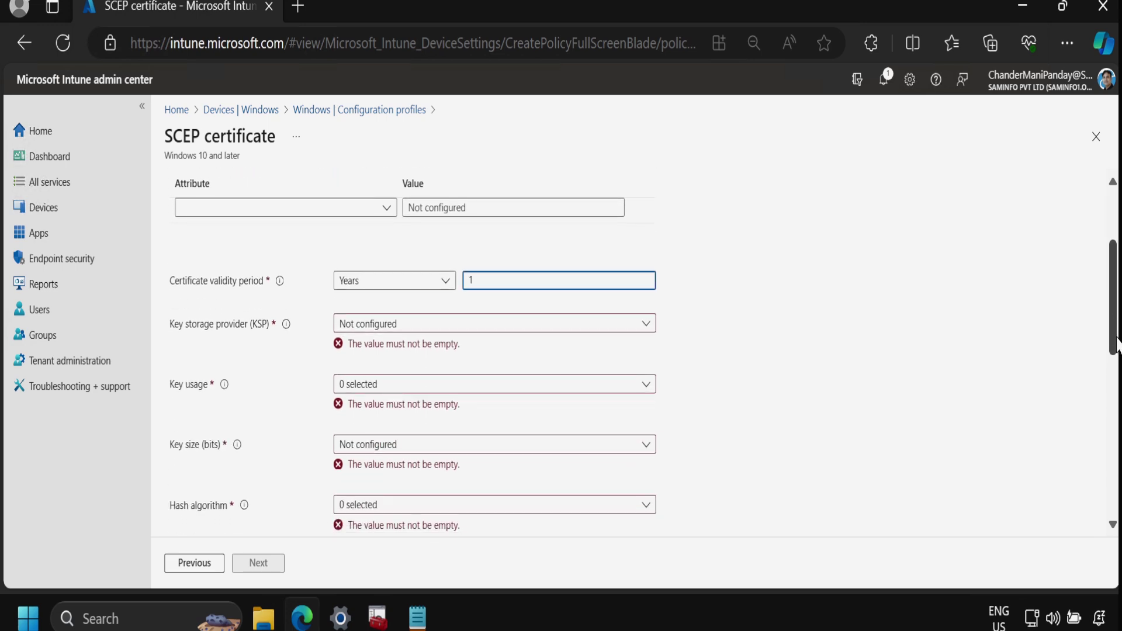
pyautogui.click(399, 326)
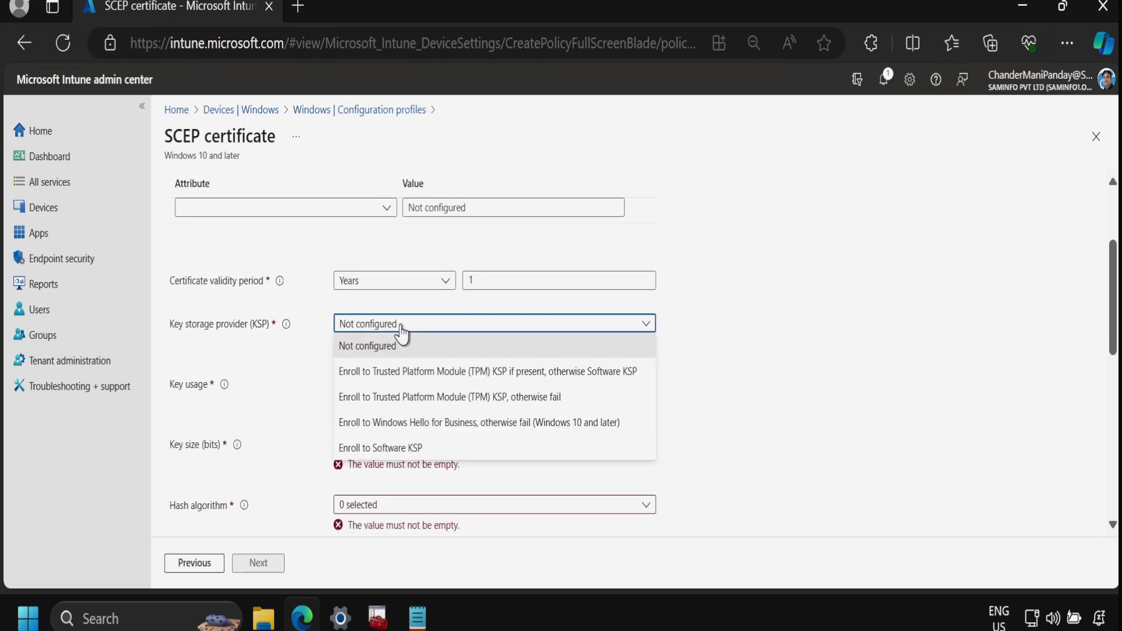
pyautogui.click(463, 374)
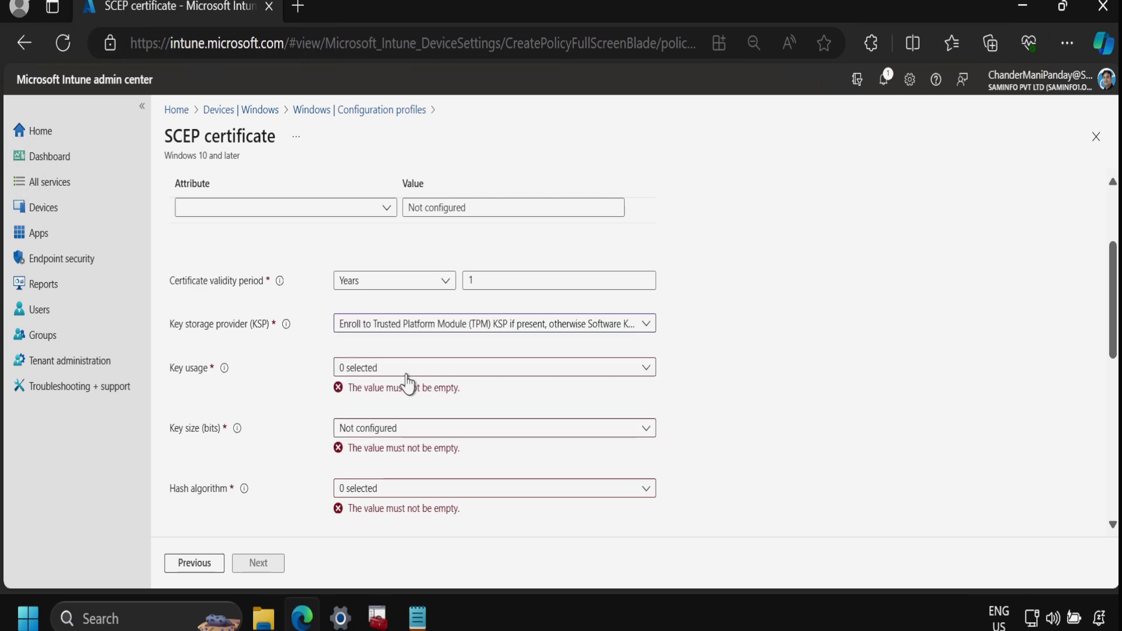
pyautogui.click(367, 377)
pyautogui.click(345, 390)
pyautogui.click(345, 415)
pyautogui.click(875, 404)
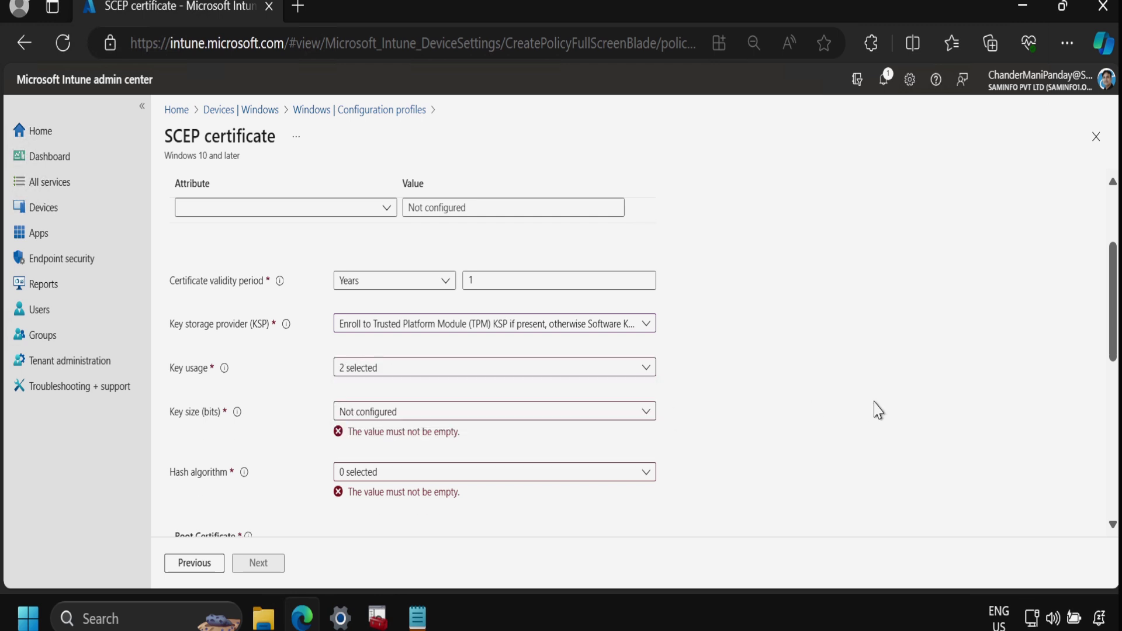
# Set the SCEP certificate's key size to 2048 bits and its hash algorithm to SHA-2.
pyautogui.click(471, 413)
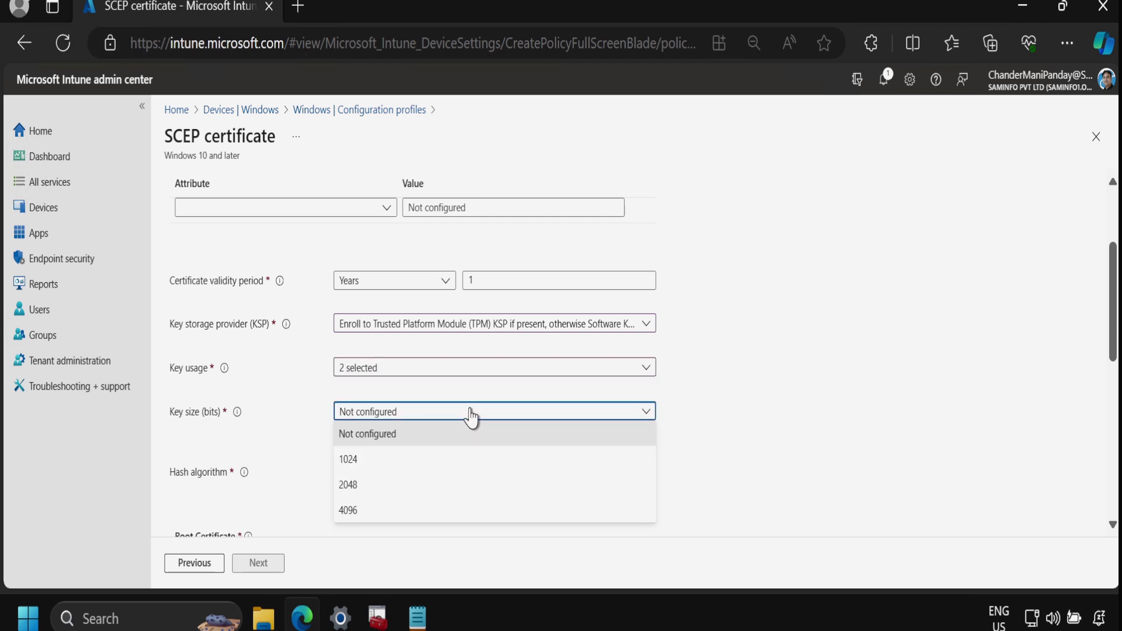
pyautogui.click(349, 490)
pyautogui.click(360, 462)
pyautogui.click(345, 505)
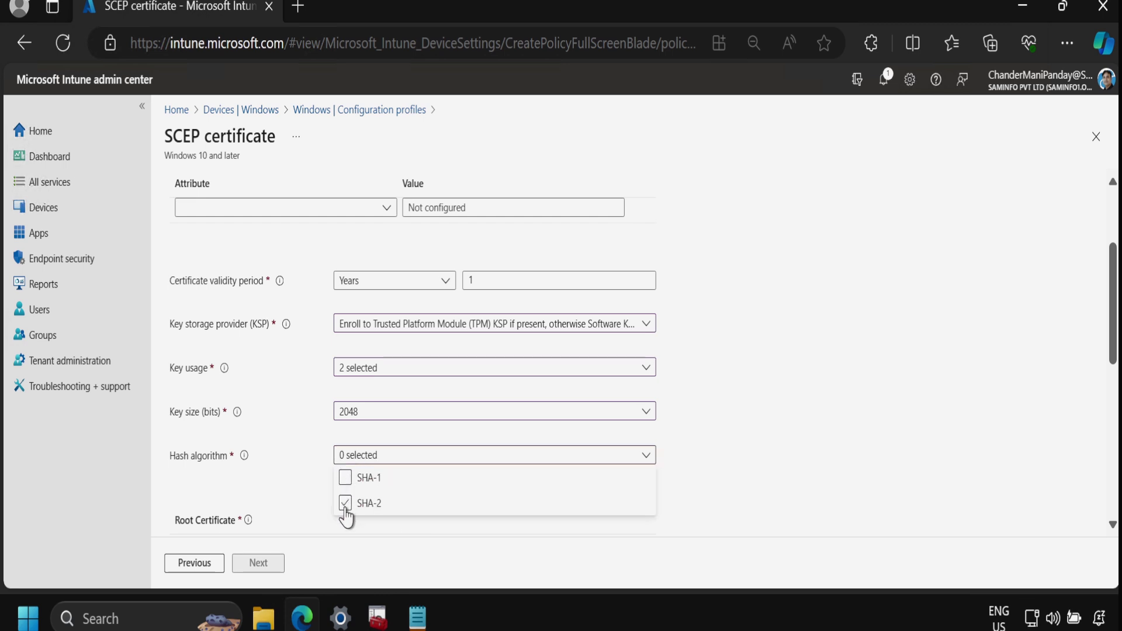
pyautogui.click(896, 478)
# Select Intune_Demo_Lab_Root_CA as the root certificate and add Client Authentication as the extended key usage.
pyautogui.scroll(-3, 199, 355)
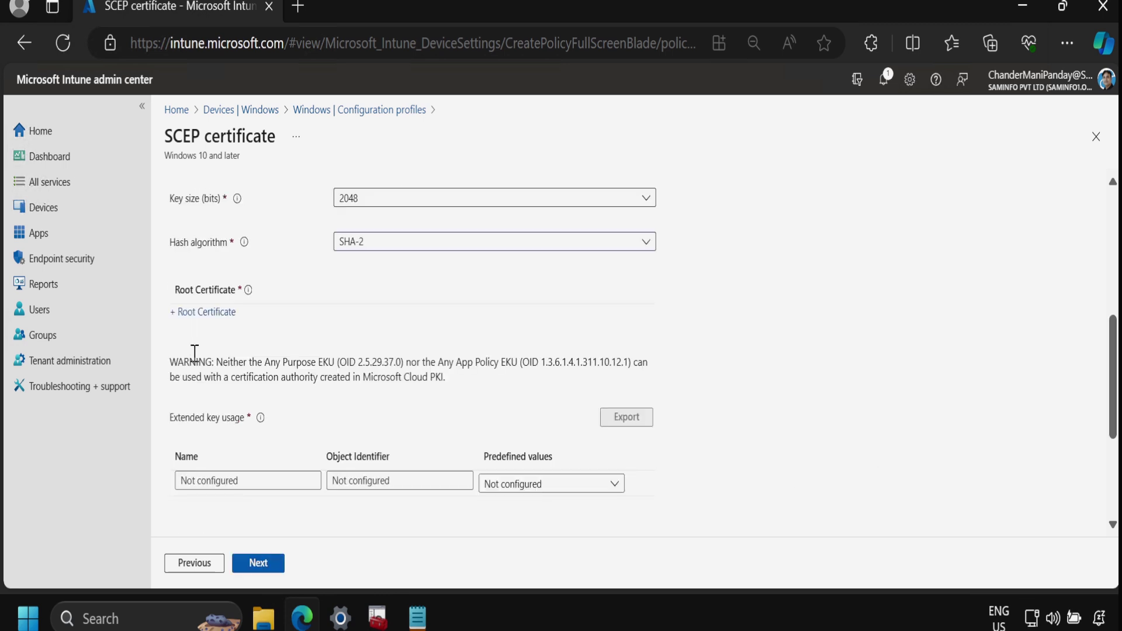
pyautogui.click(200, 314)
pyautogui.click(828, 284)
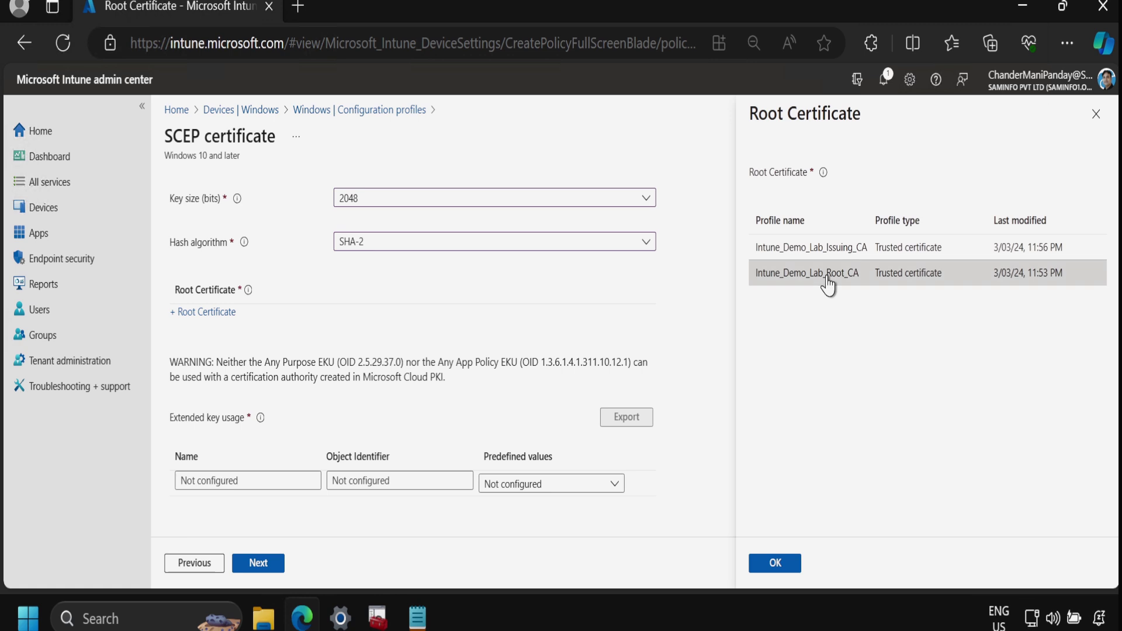
pyautogui.click(776, 564)
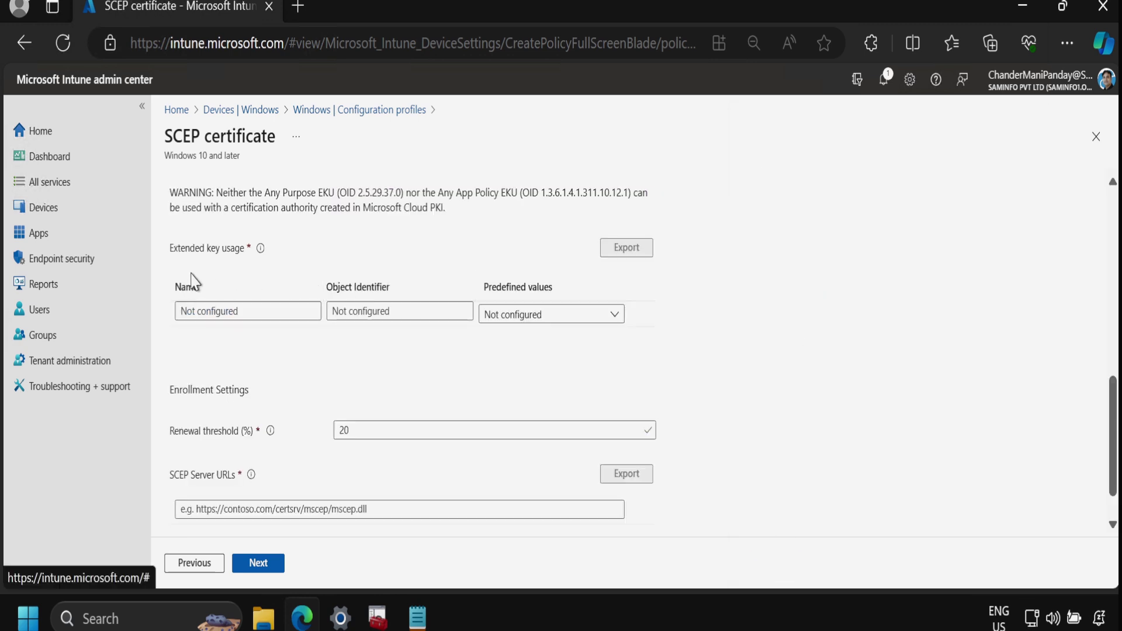
pyautogui.click(538, 316)
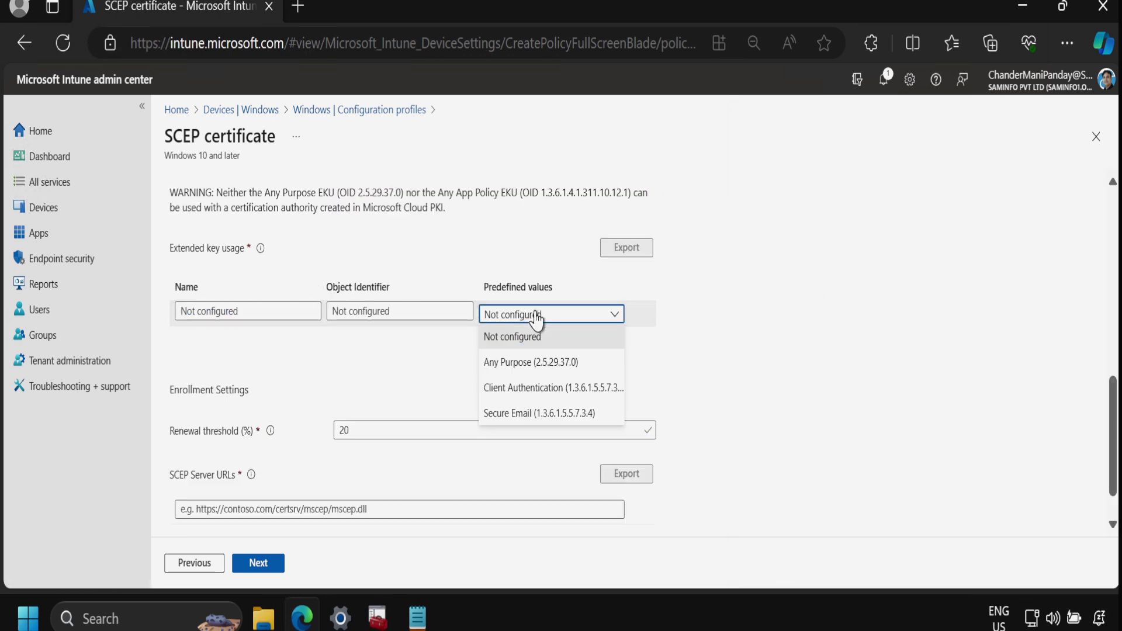
pyautogui.click(527, 390)
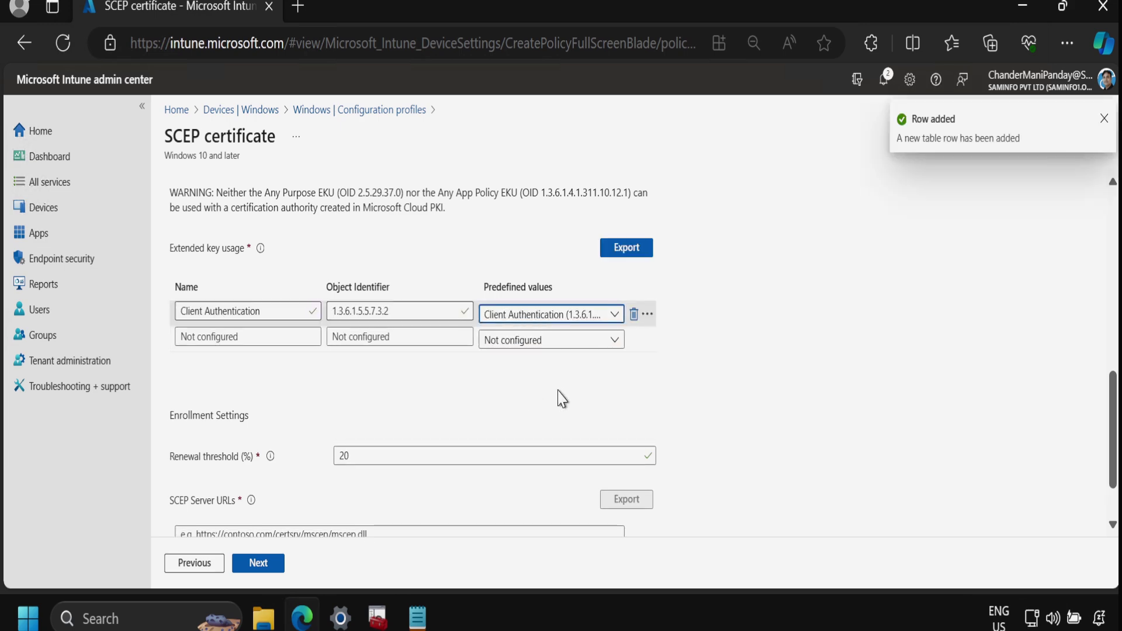
# Copy the SCEP URI from Notepad into the profile's SCEP server URLs and continue to the assignments.
pyautogui.scroll(-1, 846, 388)
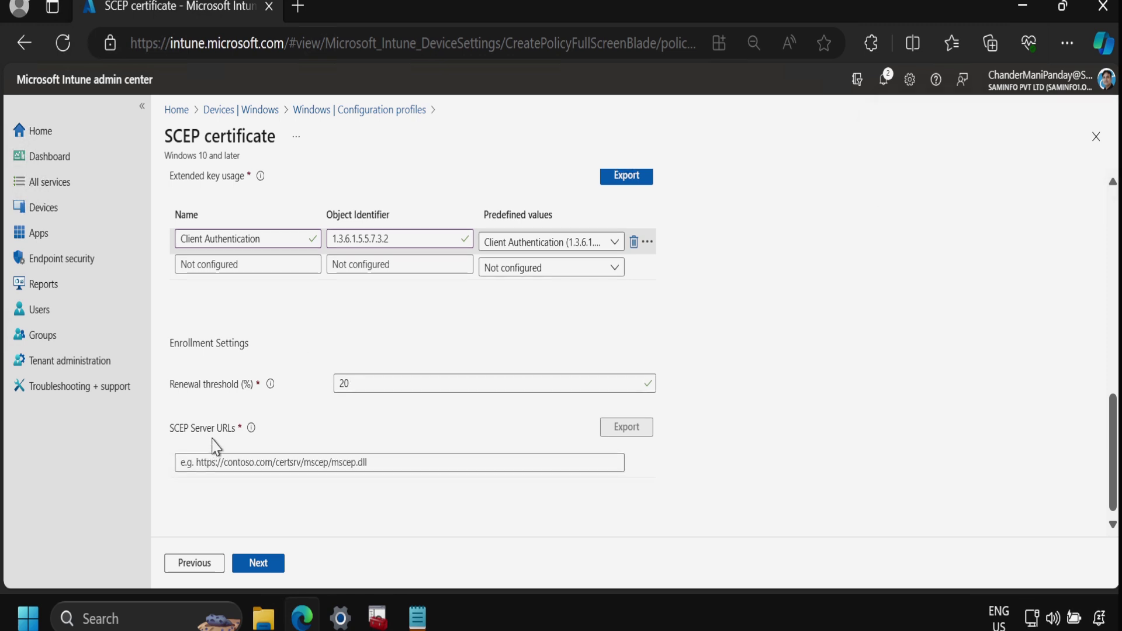
pyautogui.click(417, 617)
pyautogui.hotkey('ctrl', 'a')
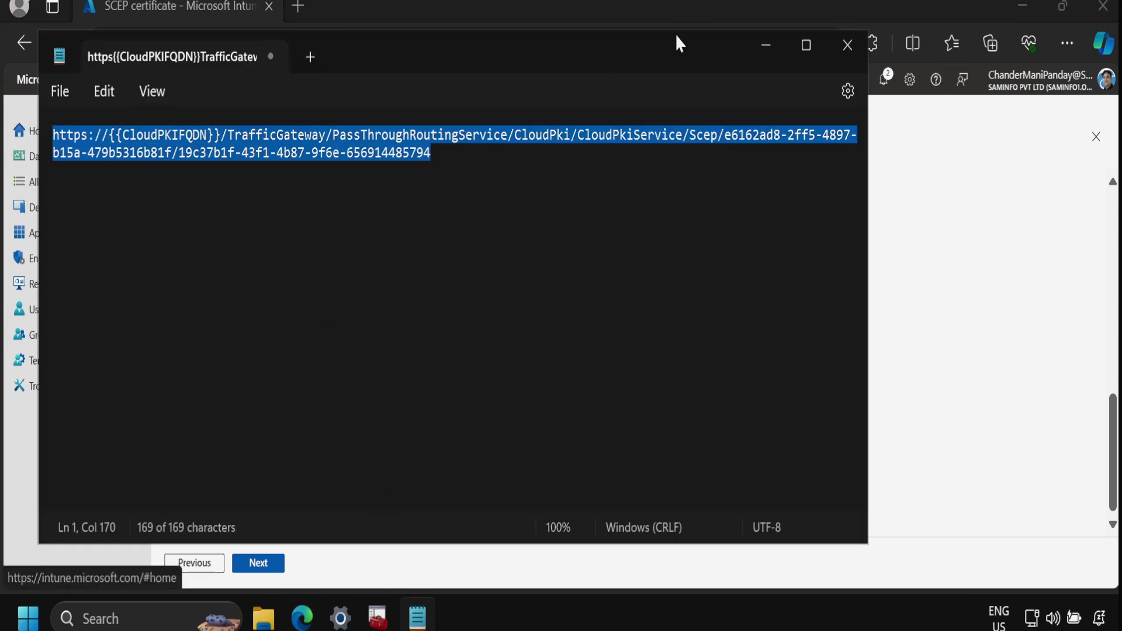
pyautogui.hotkey('ctrl', 'c')
pyautogui.click(766, 45)
pyautogui.click(276, 458)
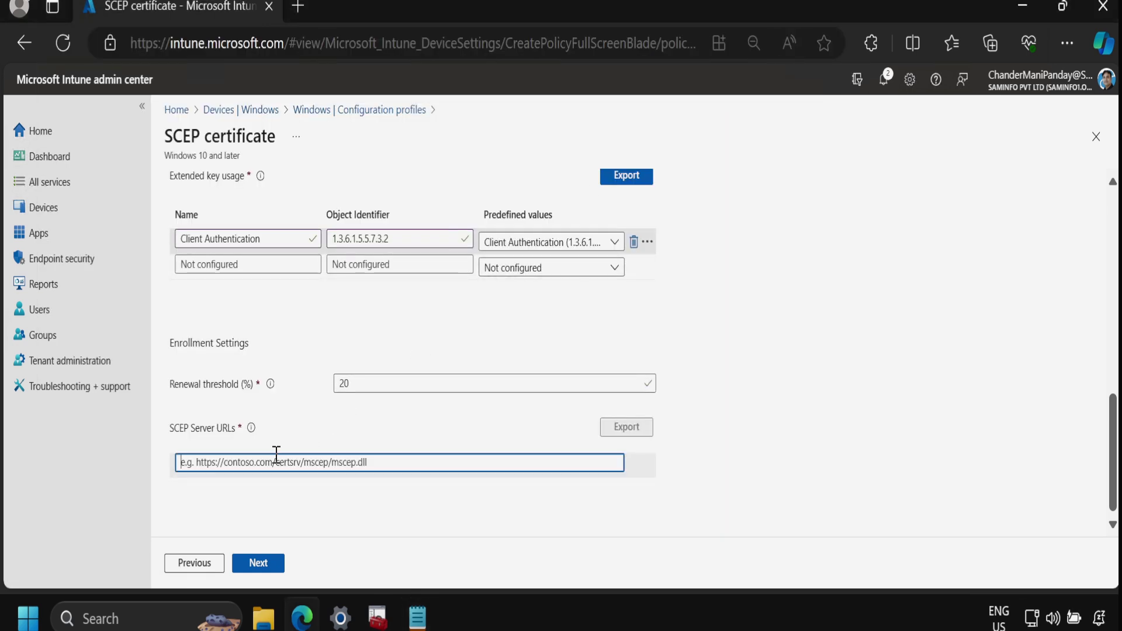
pyautogui.hotkey('ctrl', 'v')
pyautogui.click(259, 564)
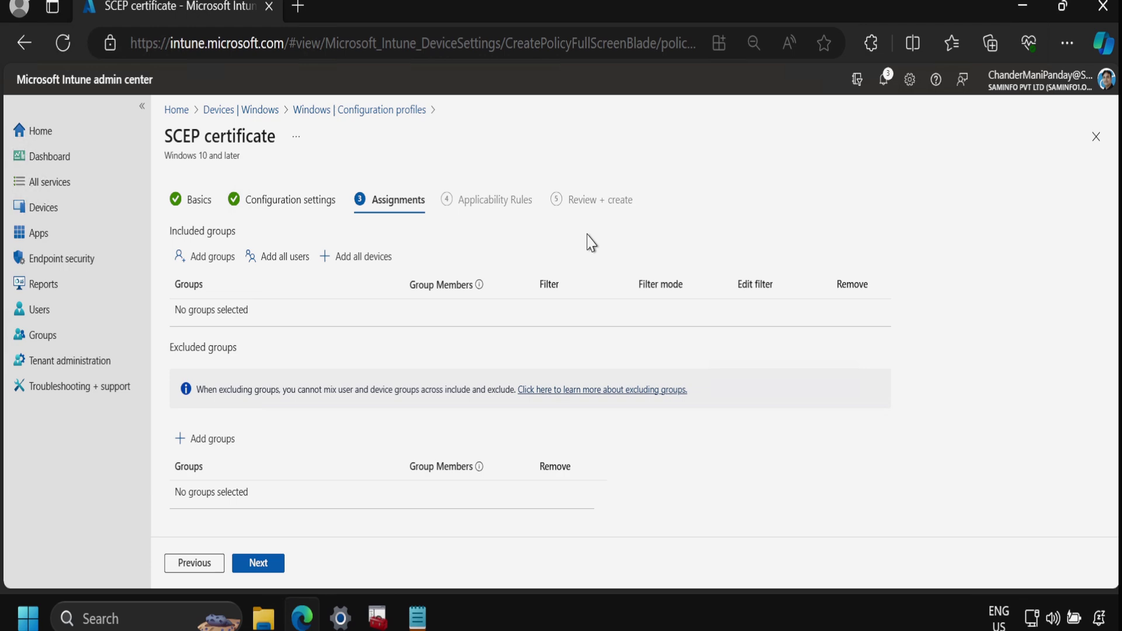
# Assign the SCEP profile to all devices, leave the applicability rules empty, and create the profile.
pyautogui.click(359, 269)
pyautogui.click(263, 565)
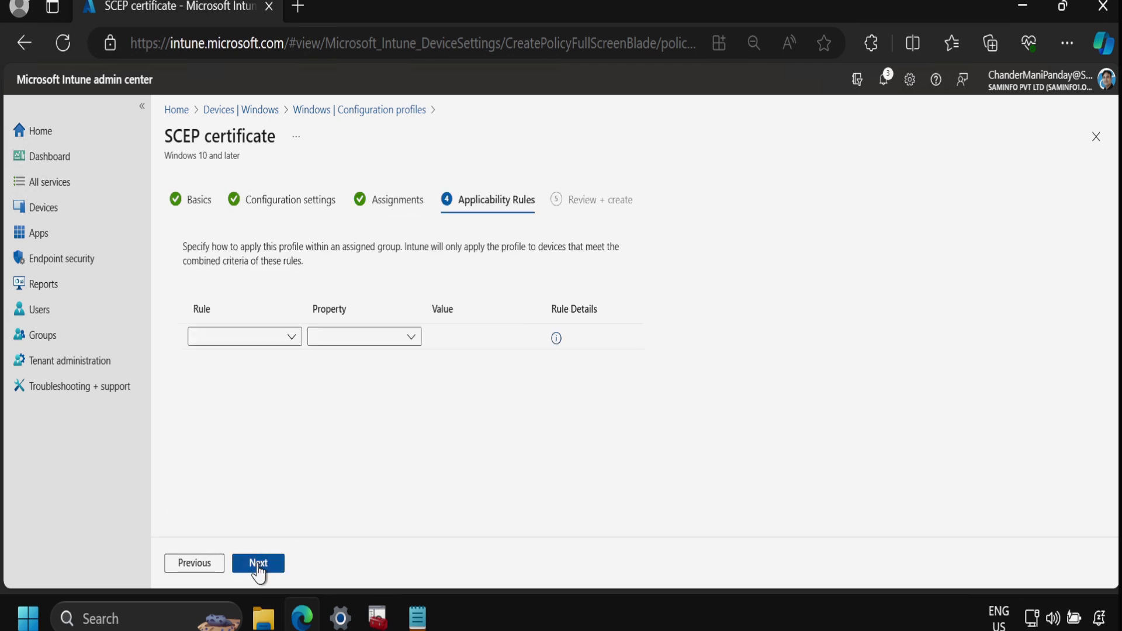
pyautogui.click(257, 565)
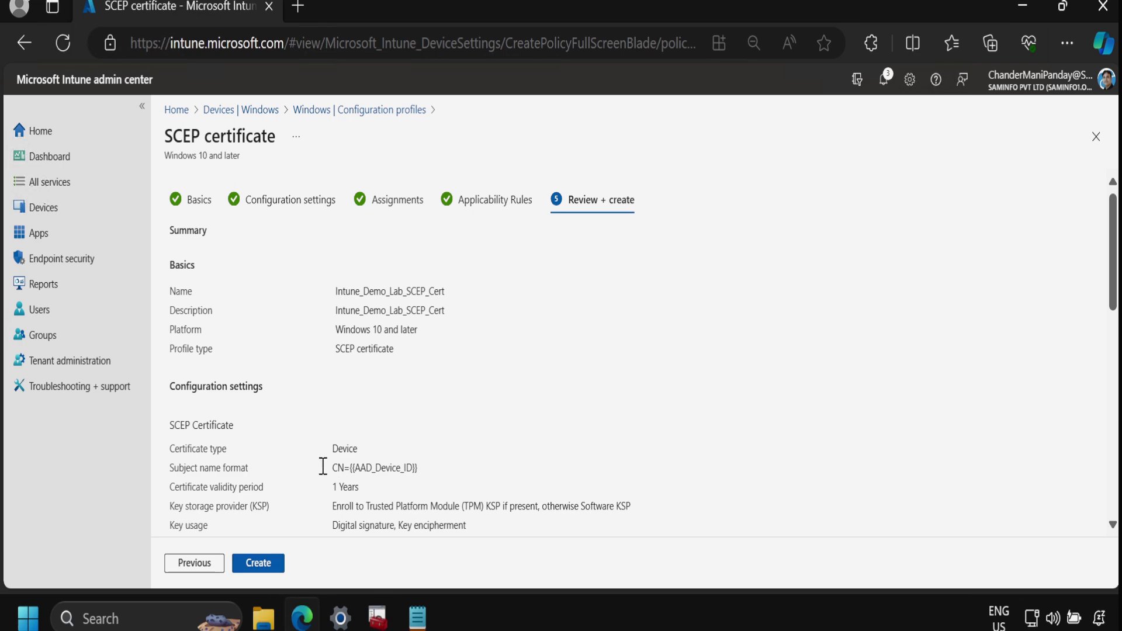
pyautogui.click(265, 568)
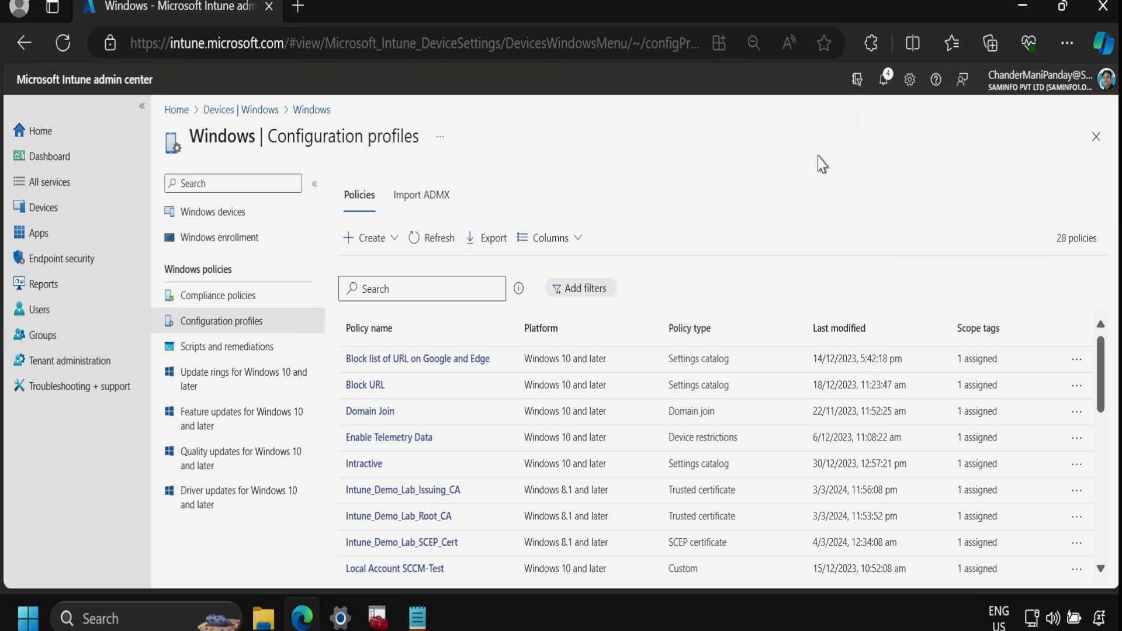
# Open the Intune_Demo_Lab_SCEP_Cert profile, check its device and user check-in status, and view the report.
pyautogui.click(402, 542)
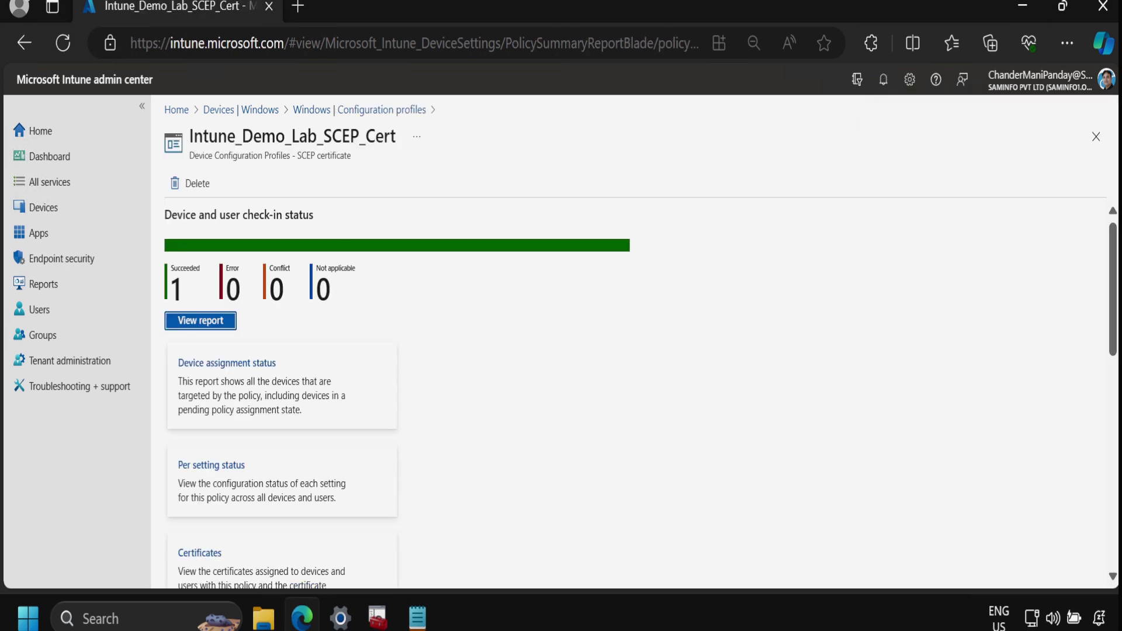
pyautogui.click(596, 431)
pyautogui.click(201, 326)
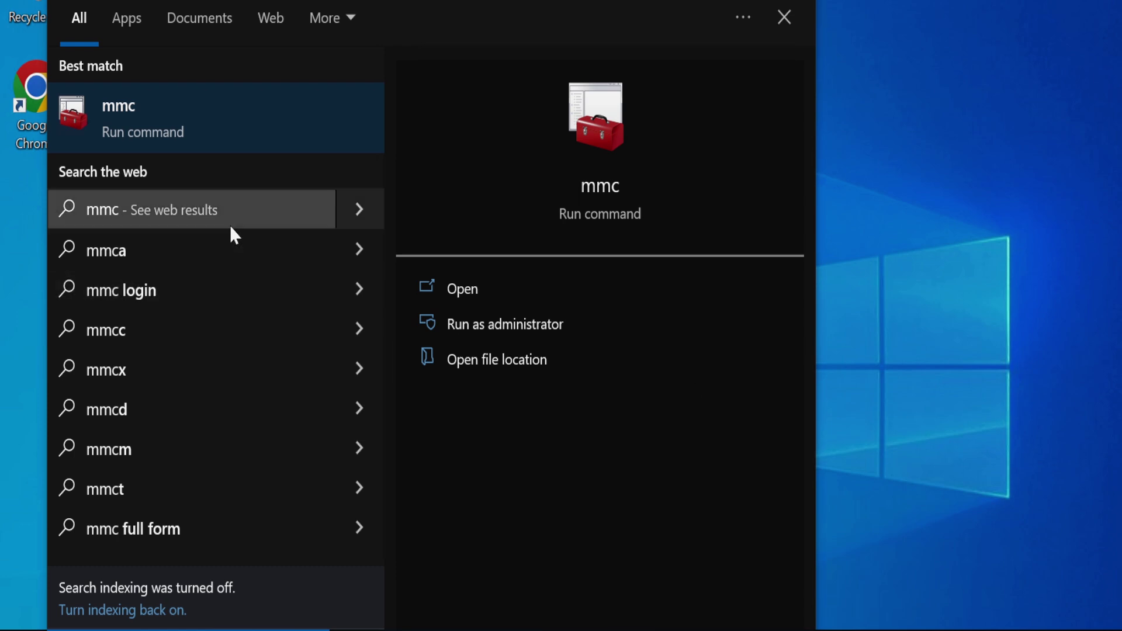
# Open the mmc console and add the Certificates snap-in for the computer account, managing the local computer.
pyautogui.click(473, 299)
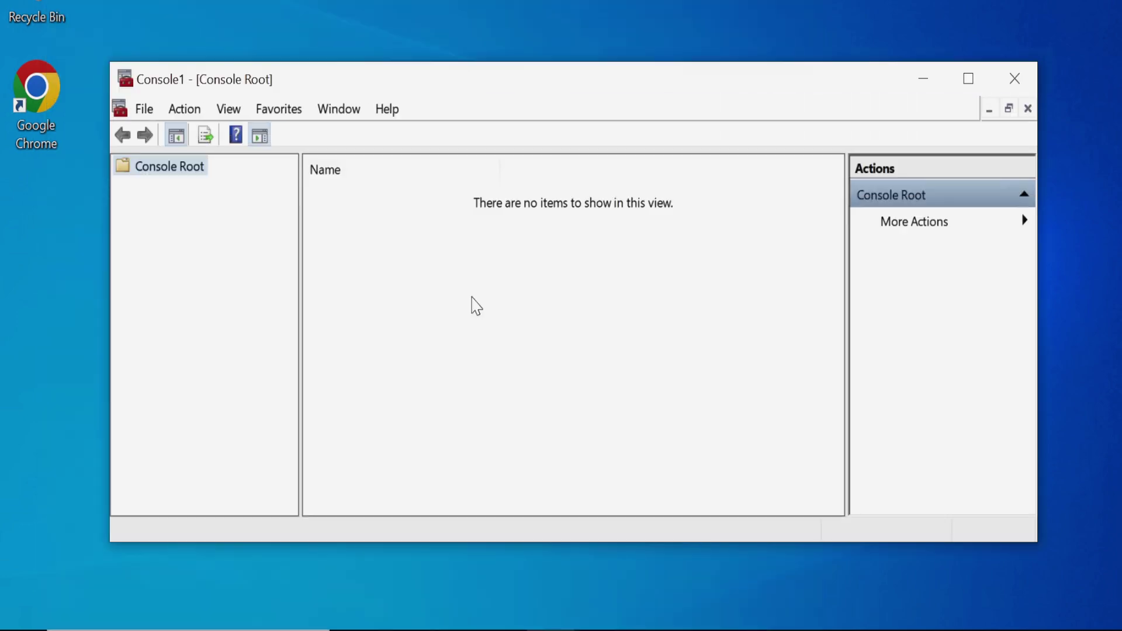
pyautogui.click(145, 111)
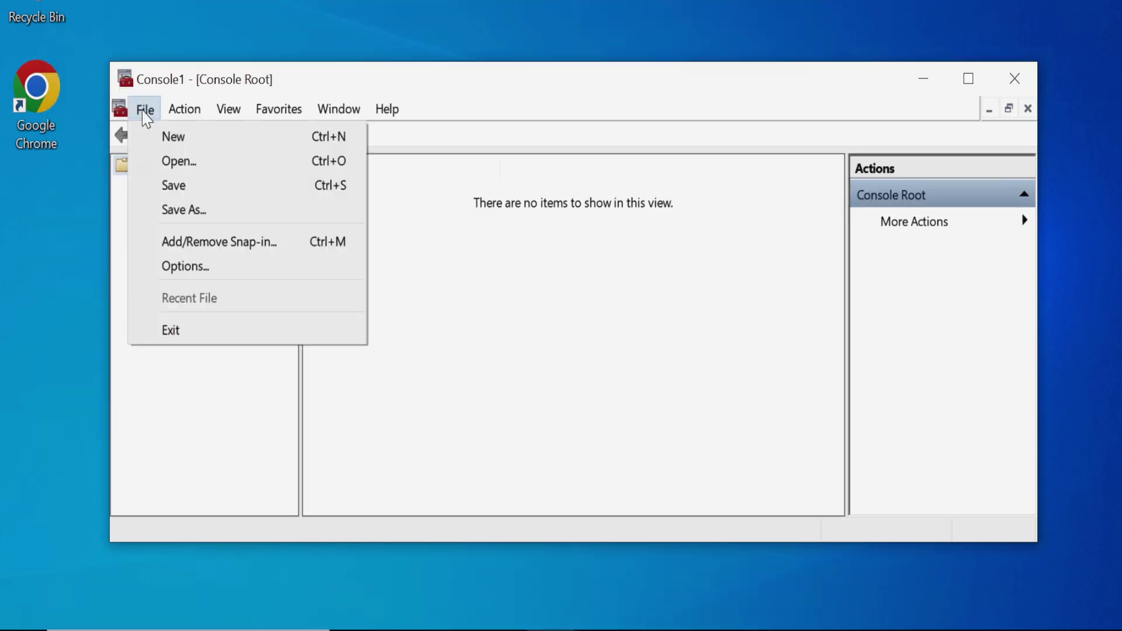
pyautogui.click(209, 244)
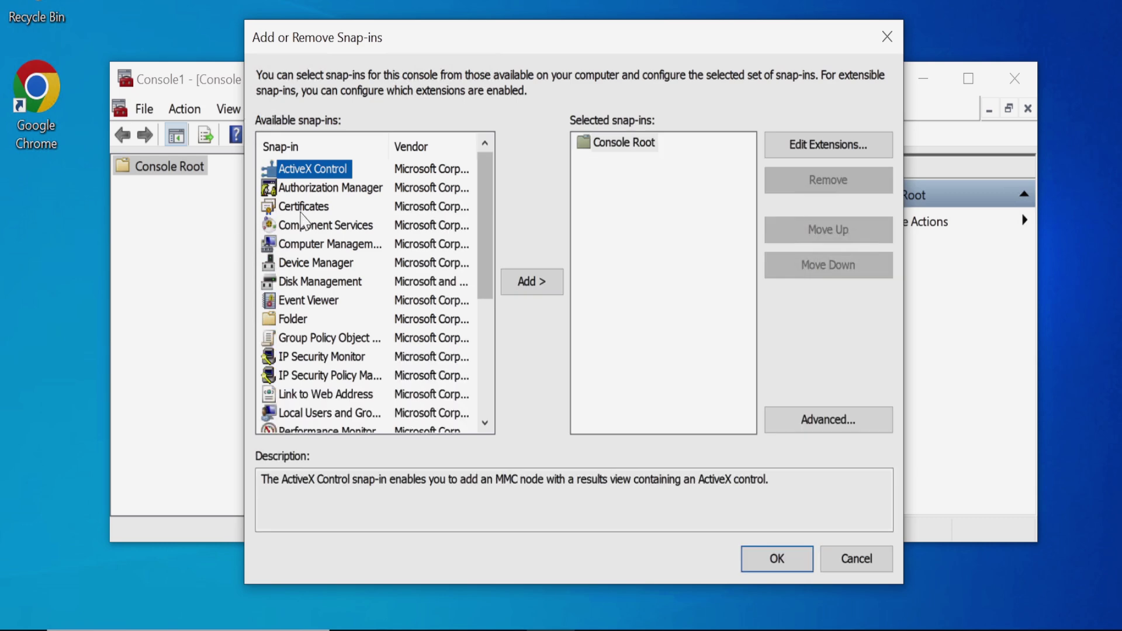
pyautogui.click(301, 211)
pyautogui.click(518, 286)
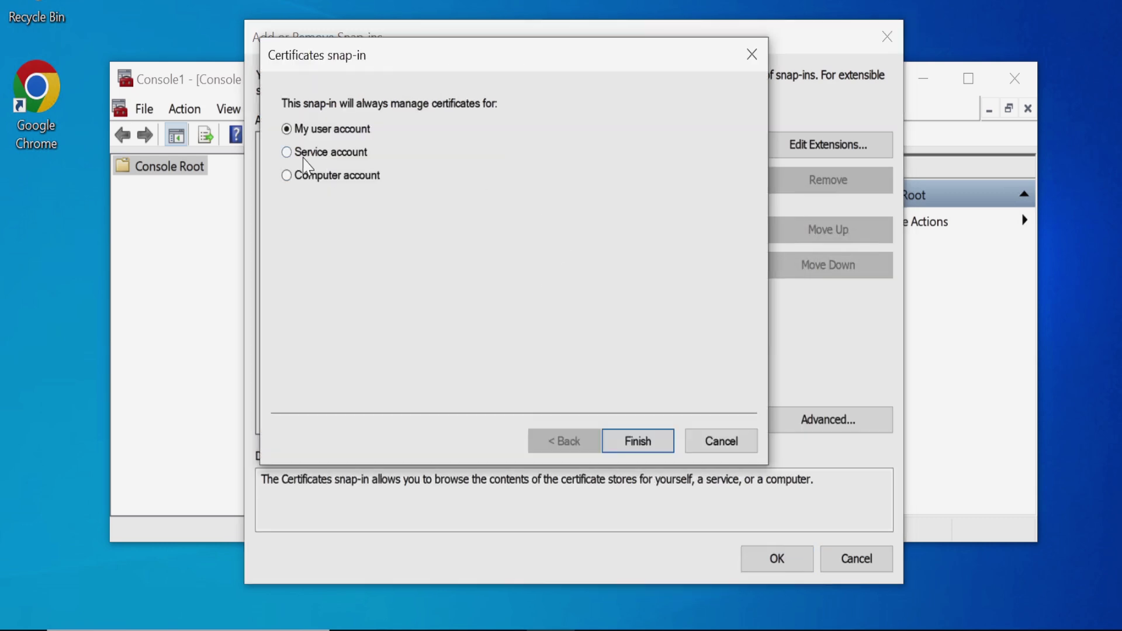
pyautogui.click(303, 181)
pyautogui.click(665, 450)
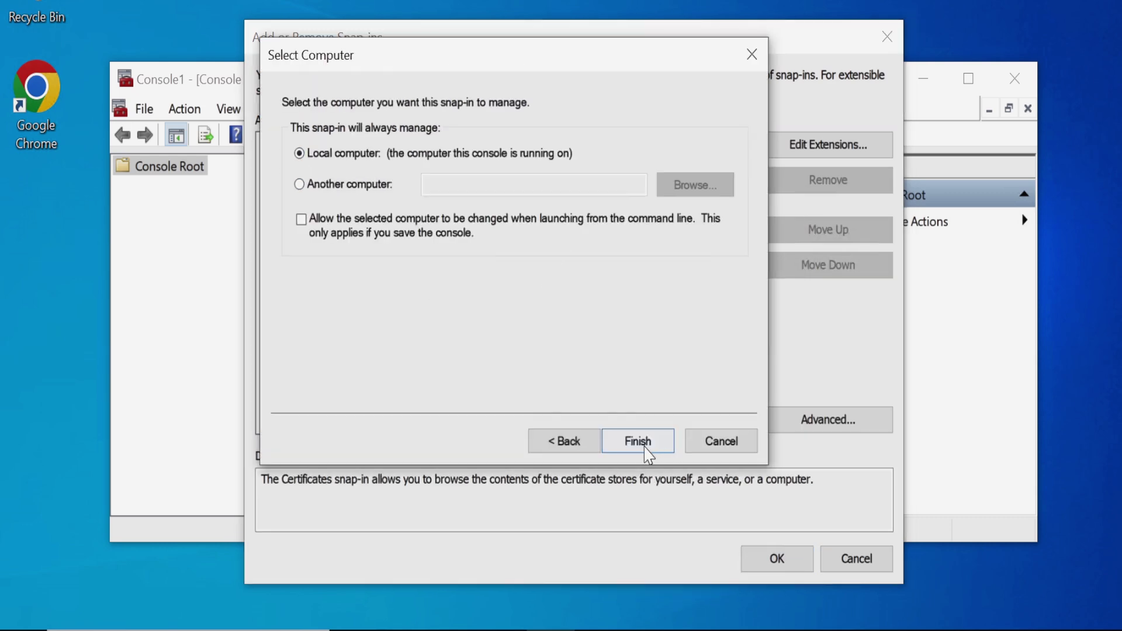
pyautogui.click(649, 449)
pyautogui.click(781, 560)
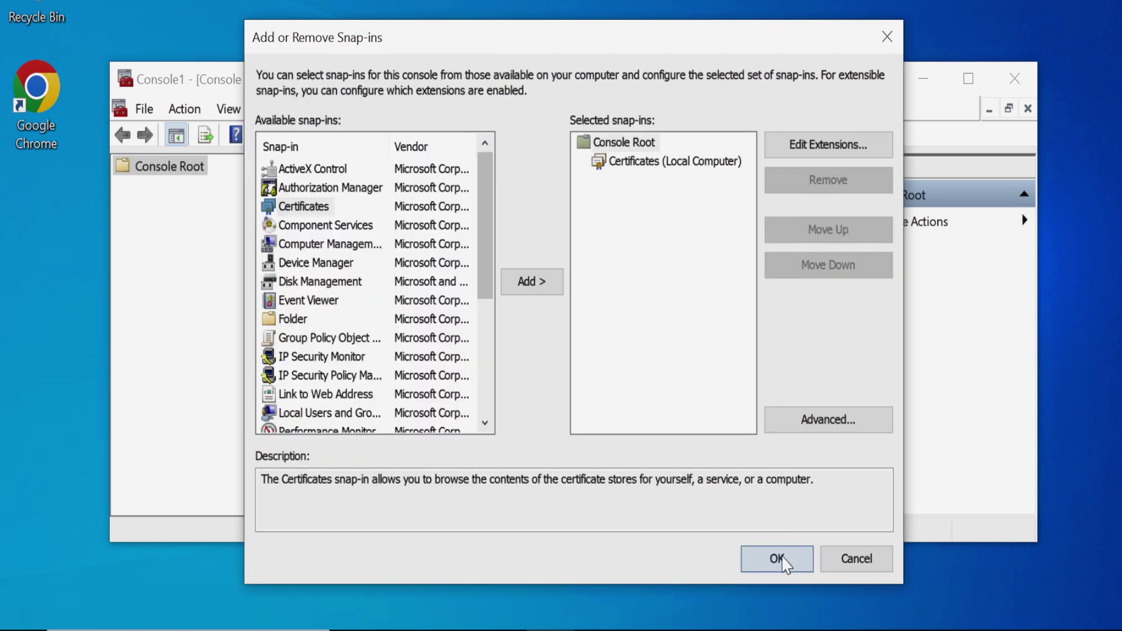
# Show the certificates in the local computer's Personal store and widen the Issued To column to reveal the full names.
pyautogui.click(13, 63)
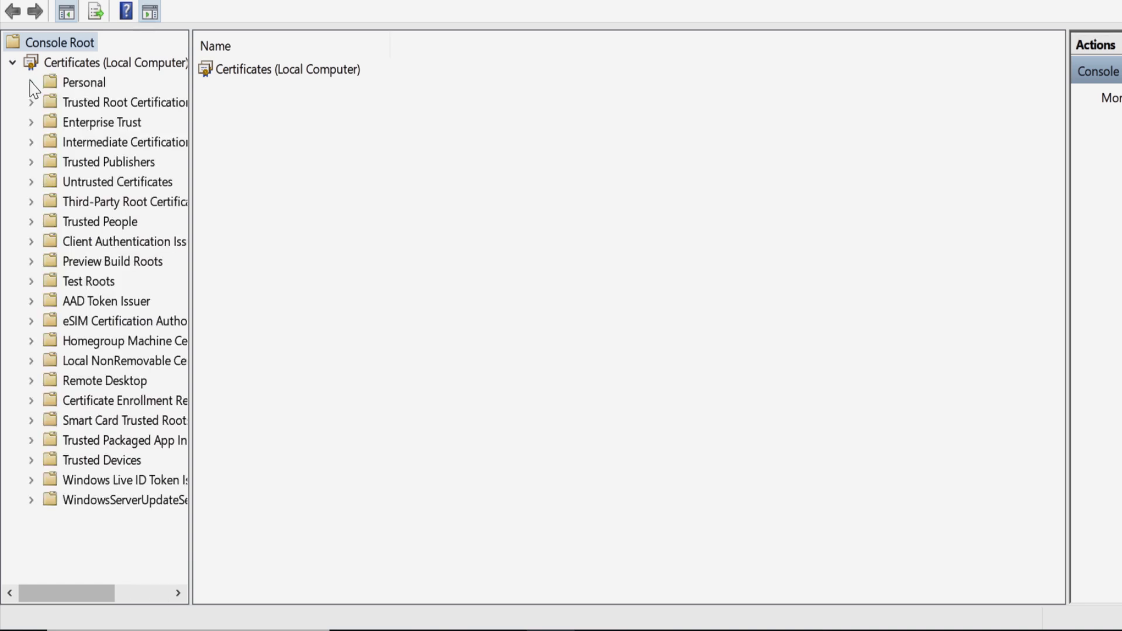
pyautogui.click(31, 83)
pyautogui.click(126, 108)
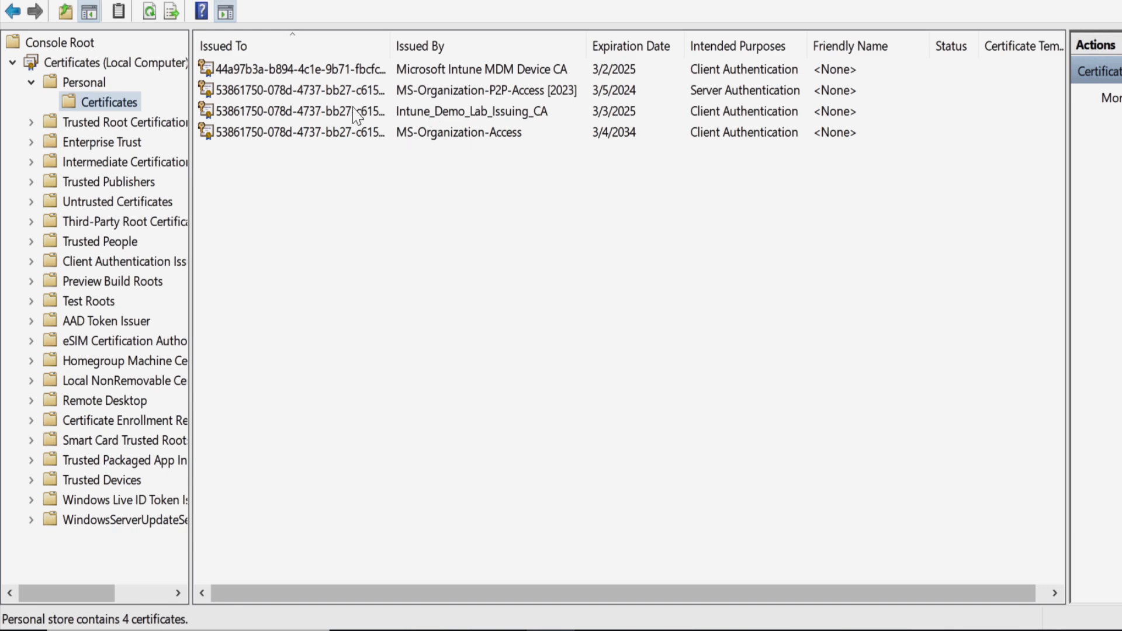
pyautogui.moveTo(391, 44); pyautogui.dragTo(457, 41)
# Open the certificate issued by Intune_Demo_Lab_Issuing_CA and examine its details and certification path.
pyautogui.click(381, 119)
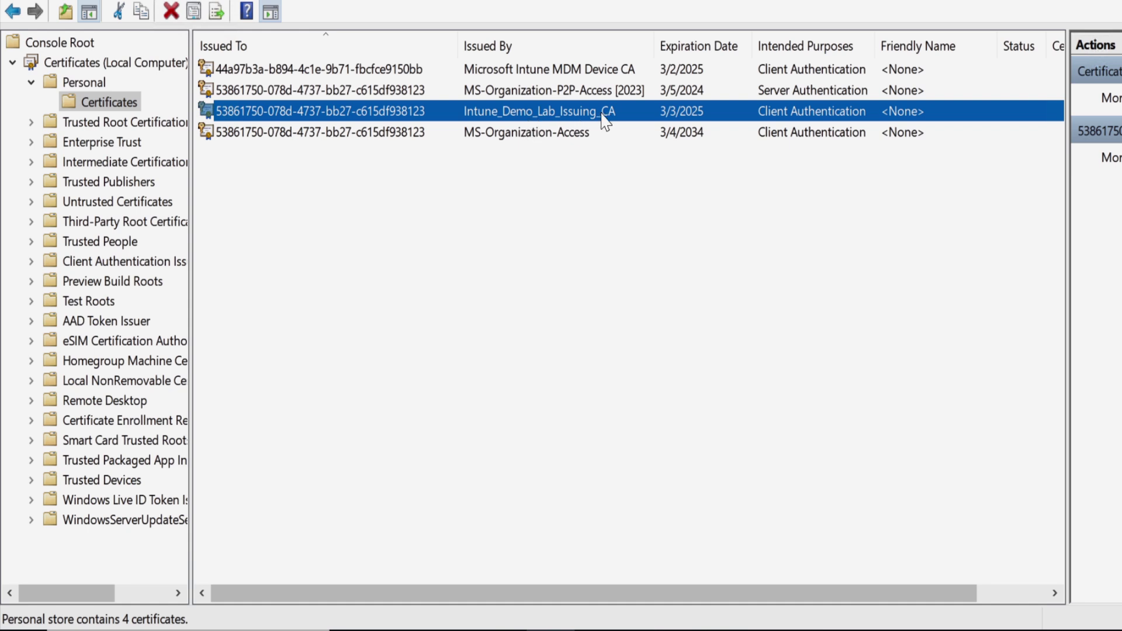
pyautogui.click(551, 114)
pyautogui.rightClick(551, 114)
pyautogui.click(595, 125)
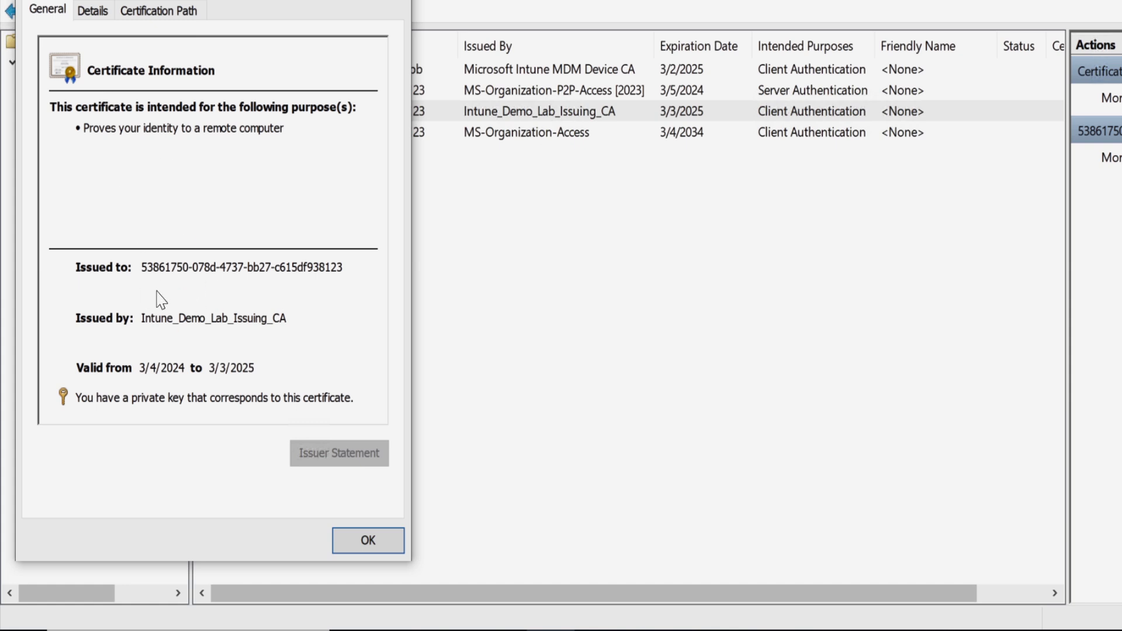
pyautogui.click(92, 11)
pyautogui.click(155, 13)
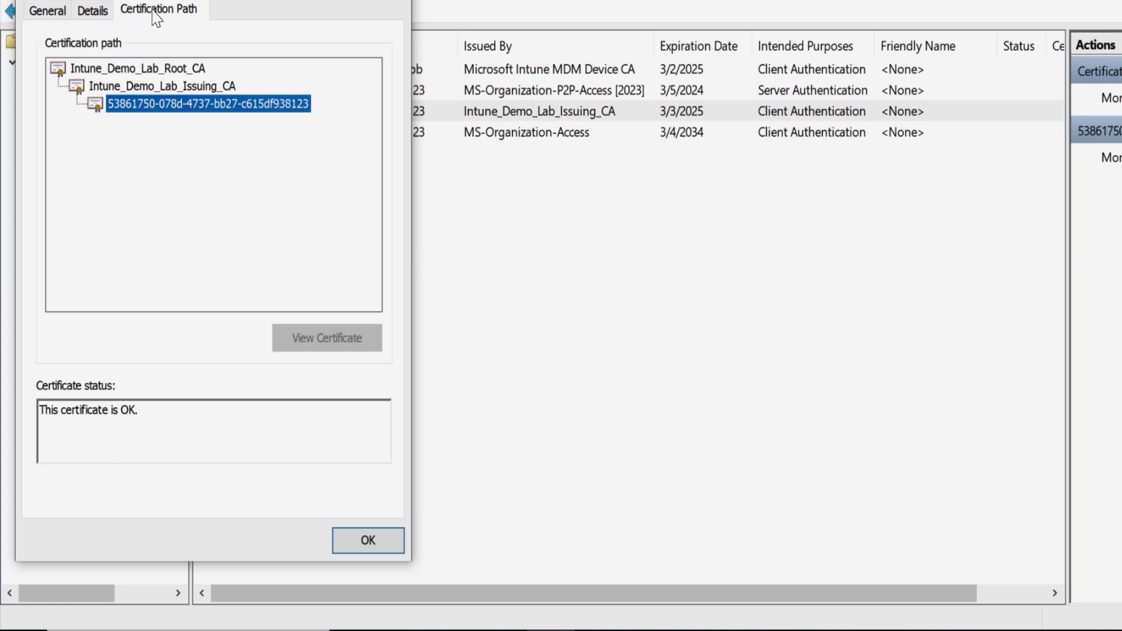